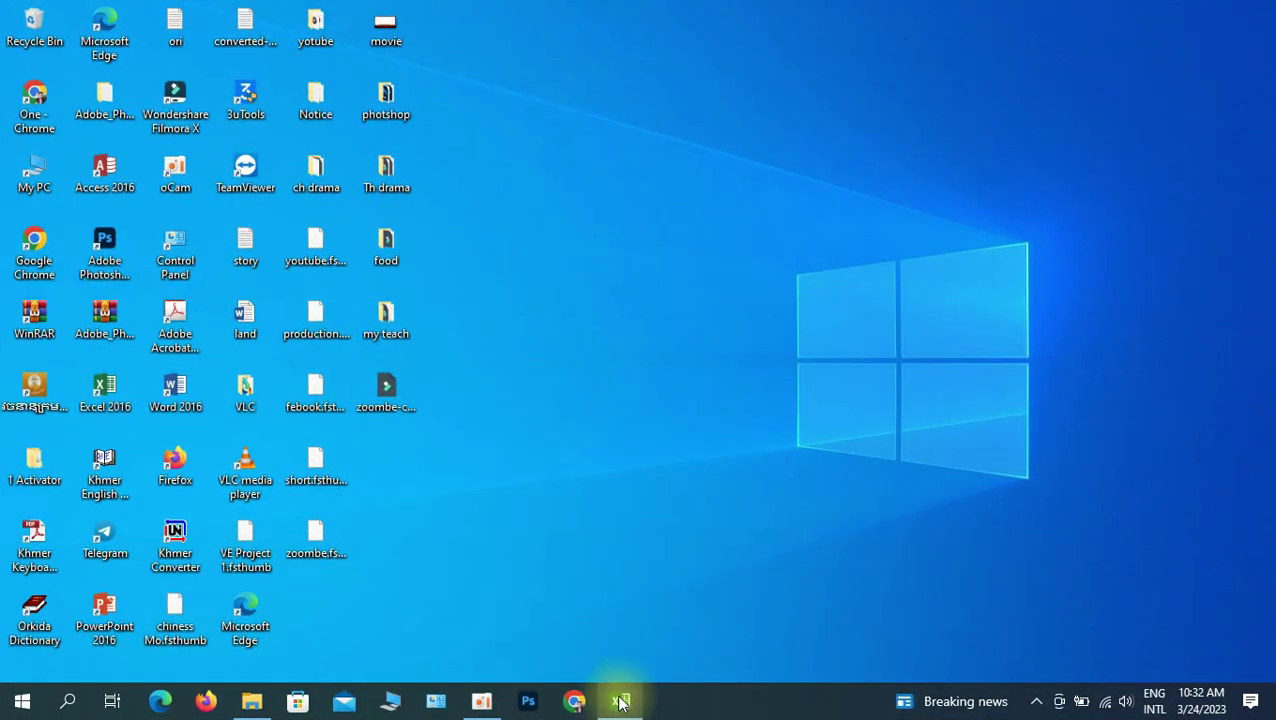
Restore the MY TEACH workbook to show the subtotal sheet's dated sales table by marketer.
click(620, 701)
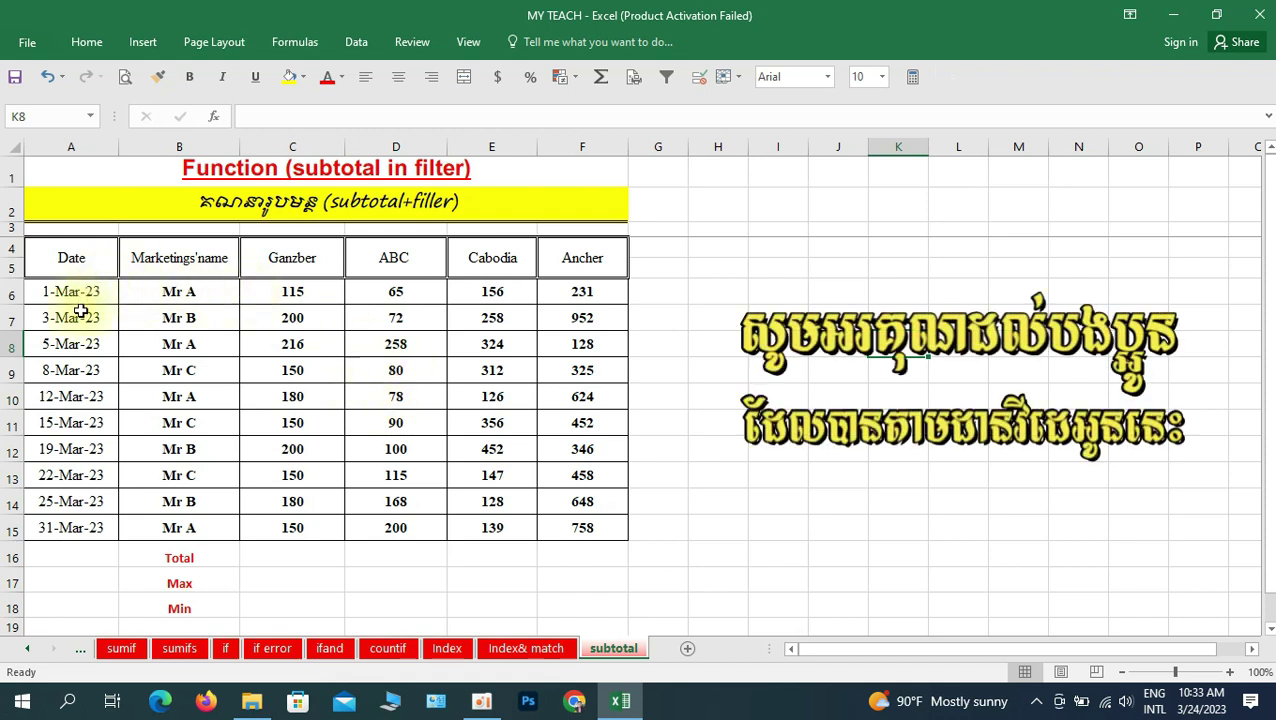
click(64, 260)
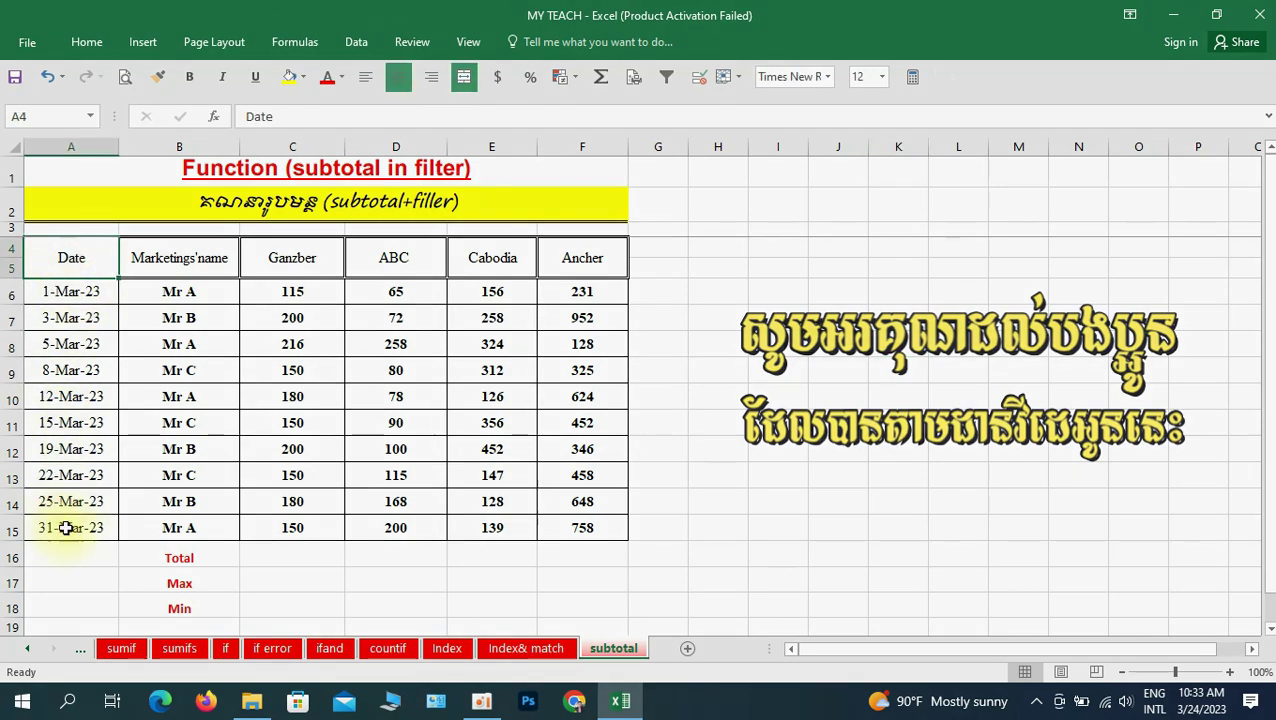
click(158, 262)
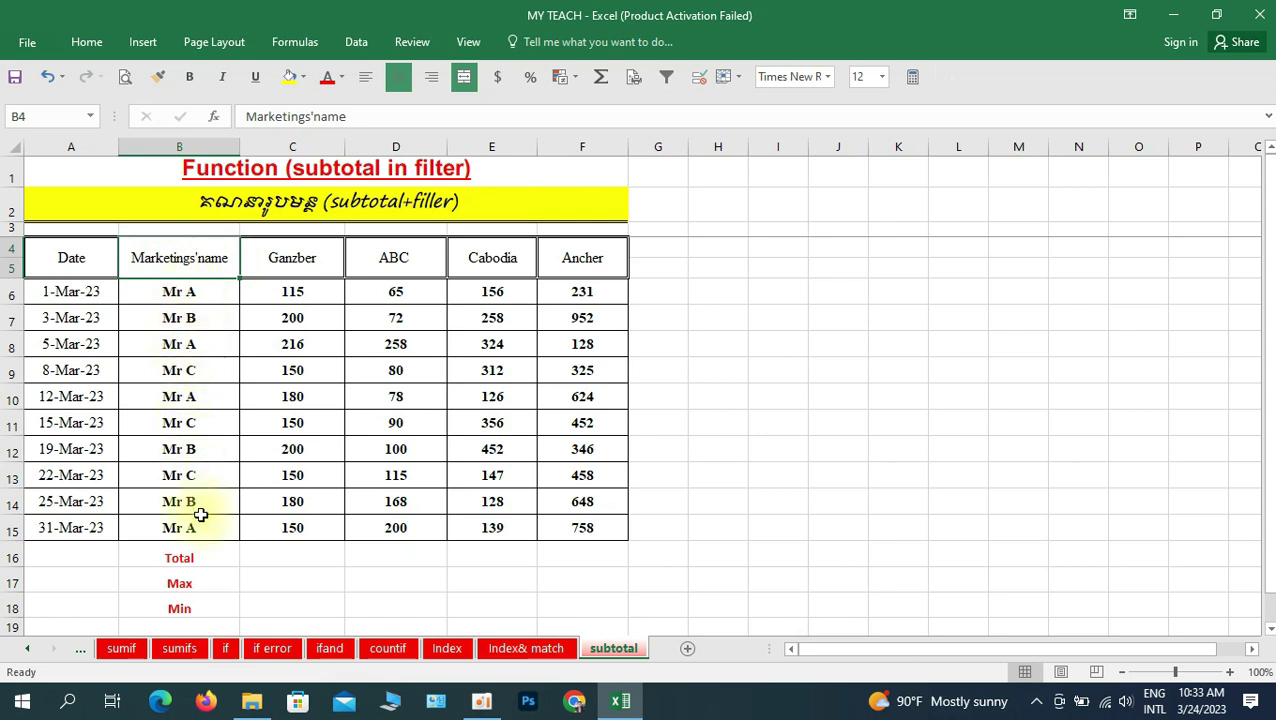
click(203, 296)
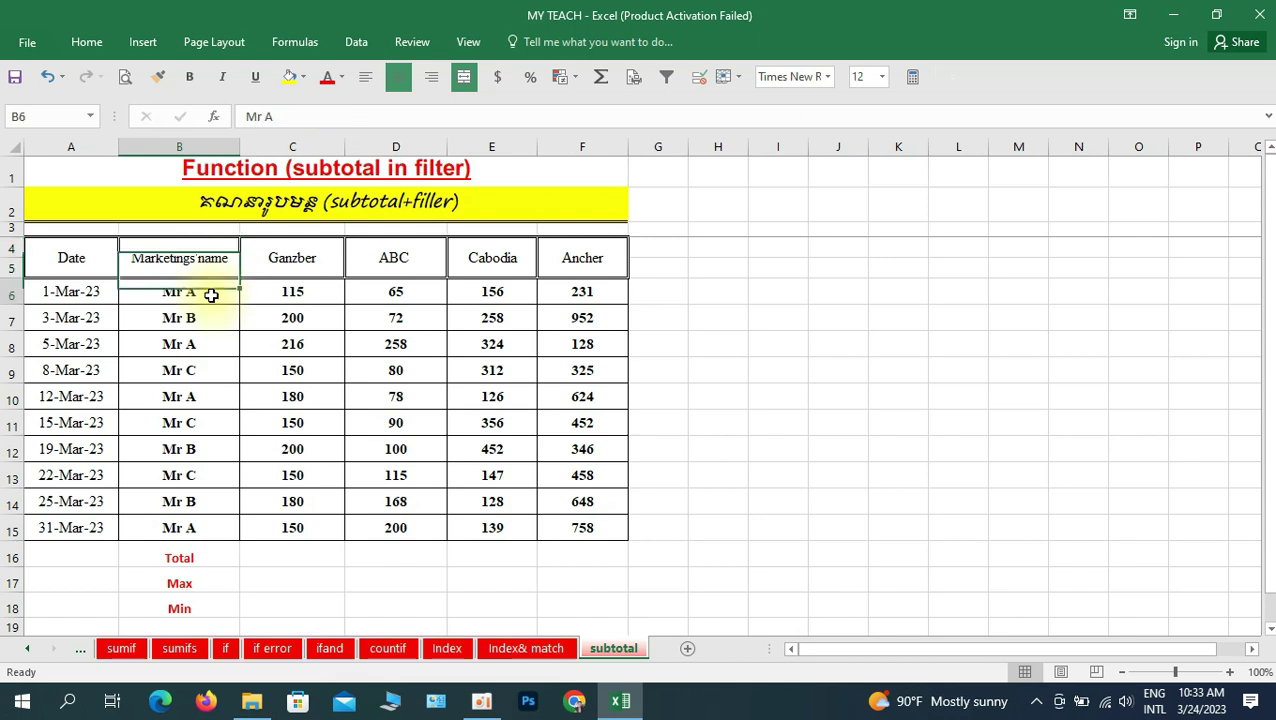
click(201, 323)
click(201, 345)
click(201, 373)
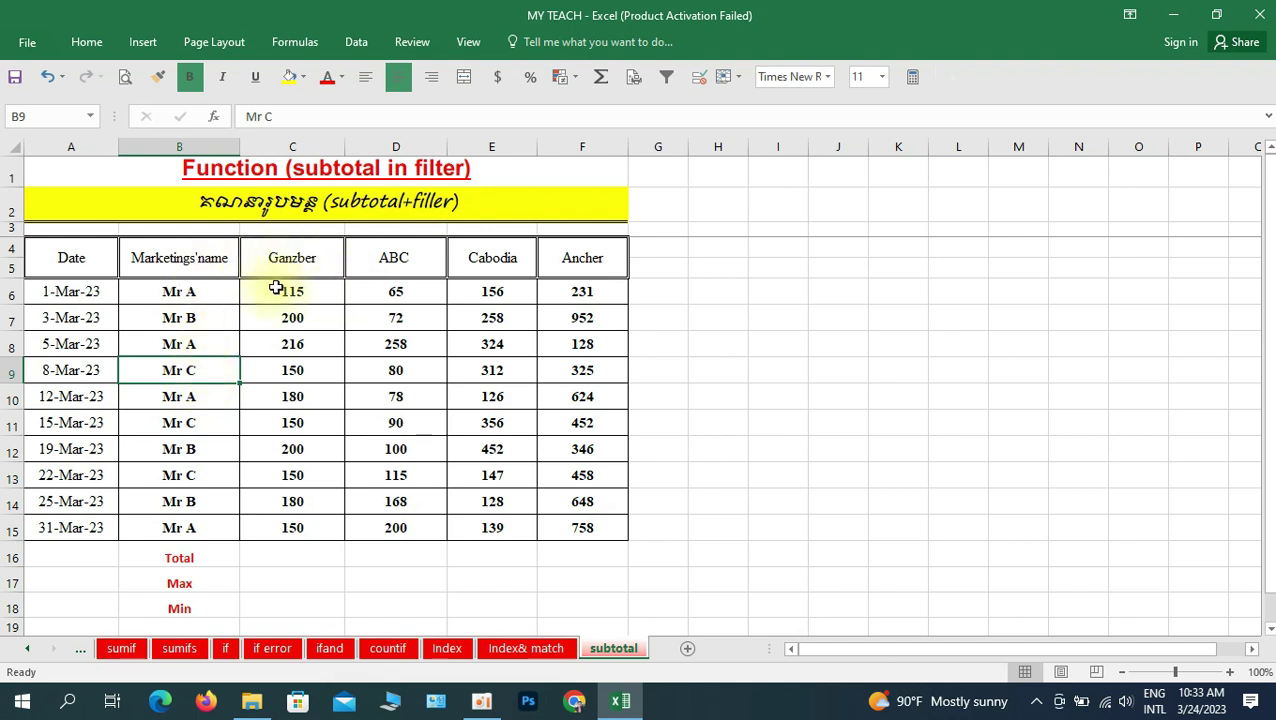
click(308, 266)
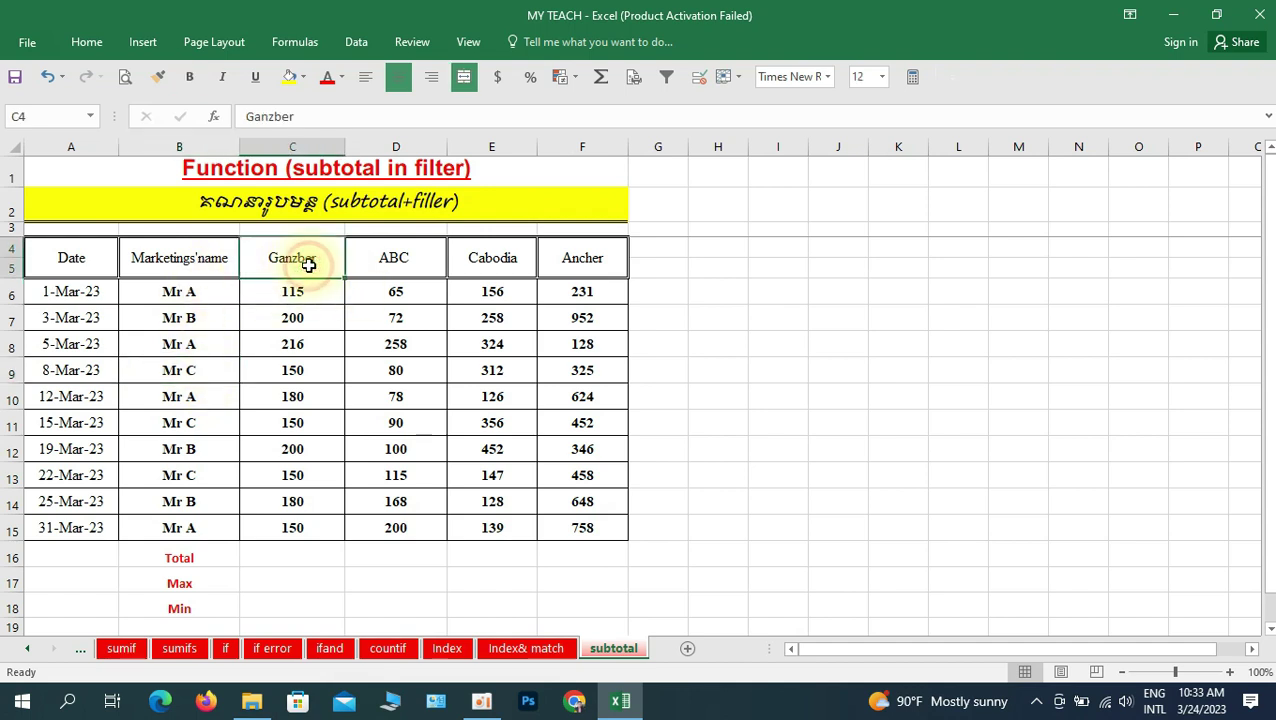
click(404, 272)
click(490, 270)
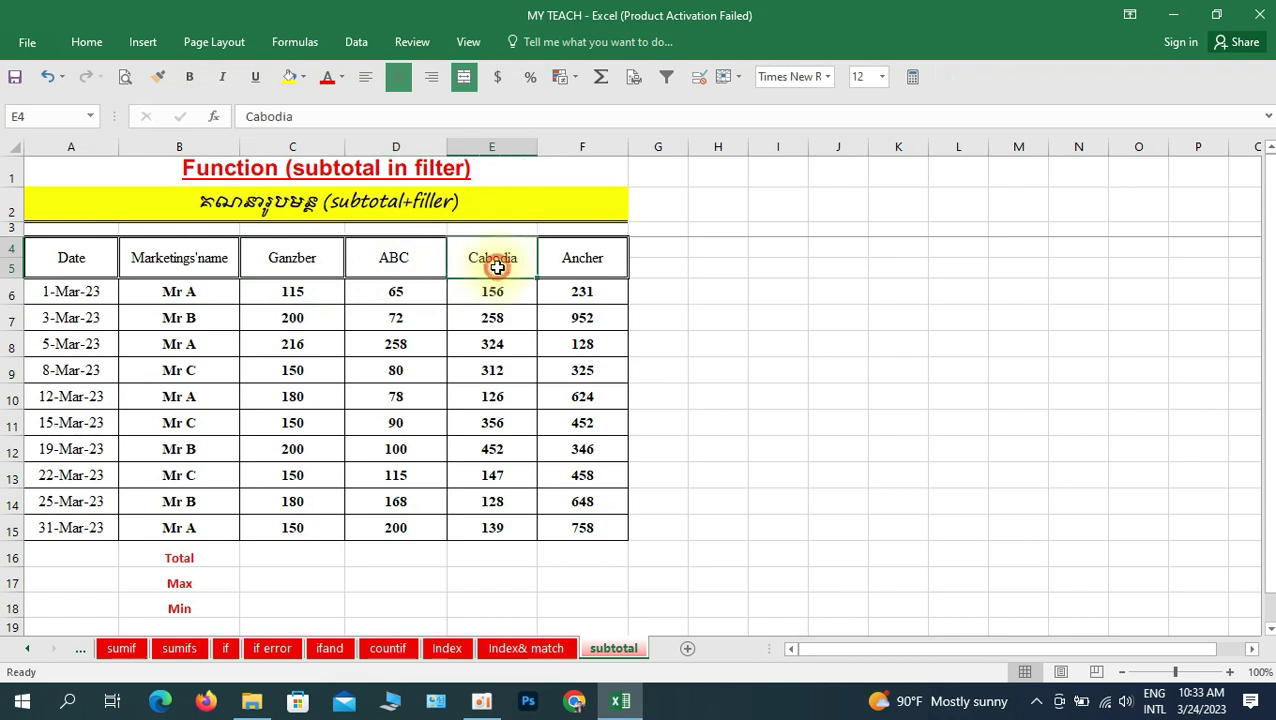
click(575, 268)
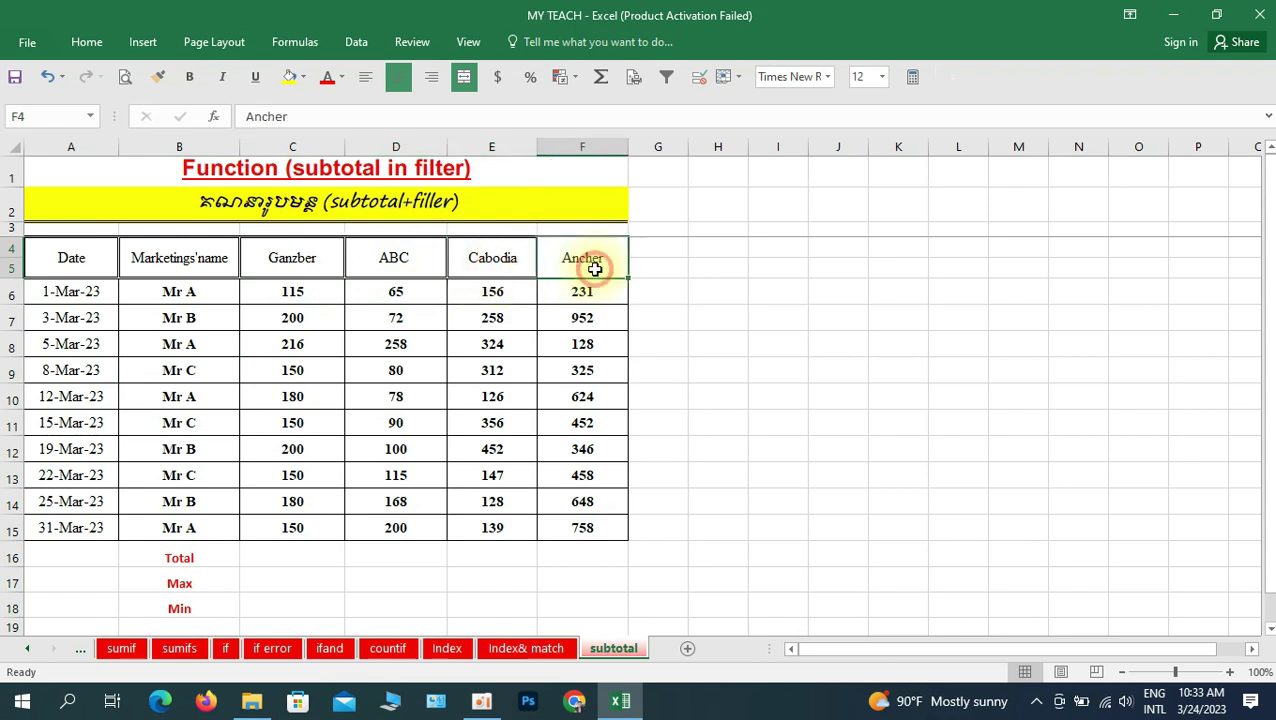
click(301, 289)
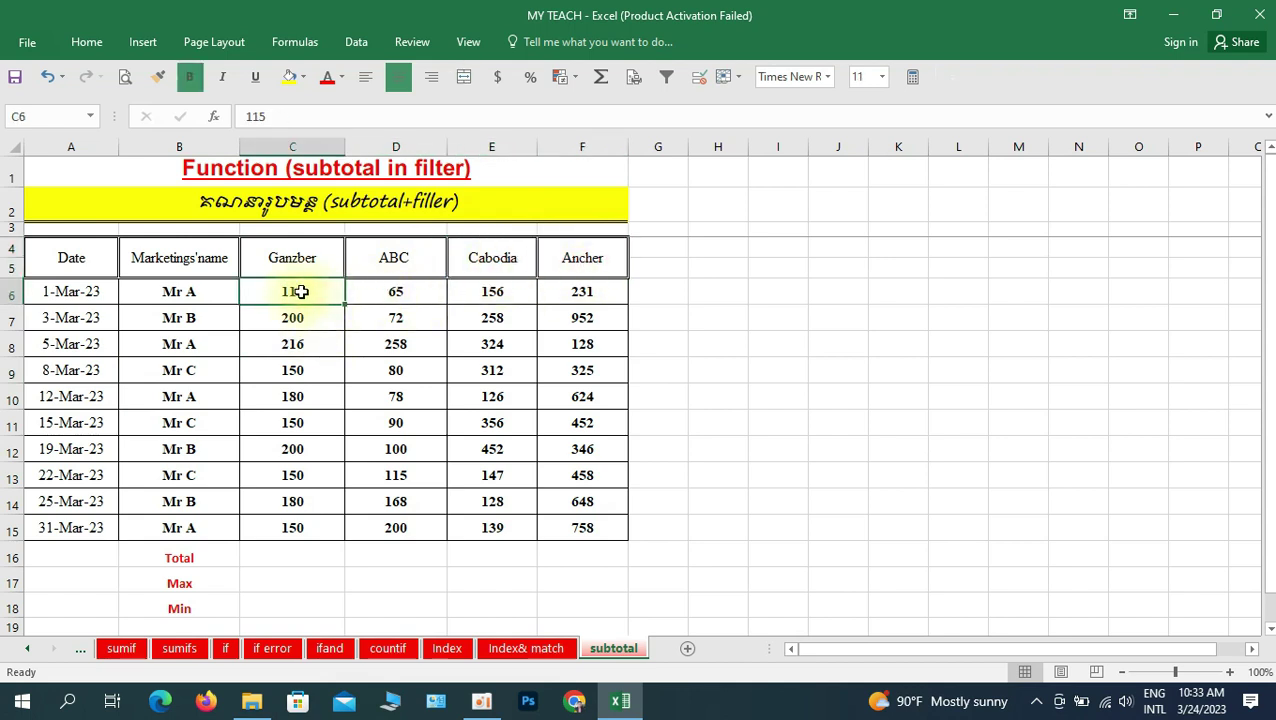
mouse_move(300, 289)
mouse_down()
mouse_move(561, 317)
mouse_move(580, 527)
mouse_up()
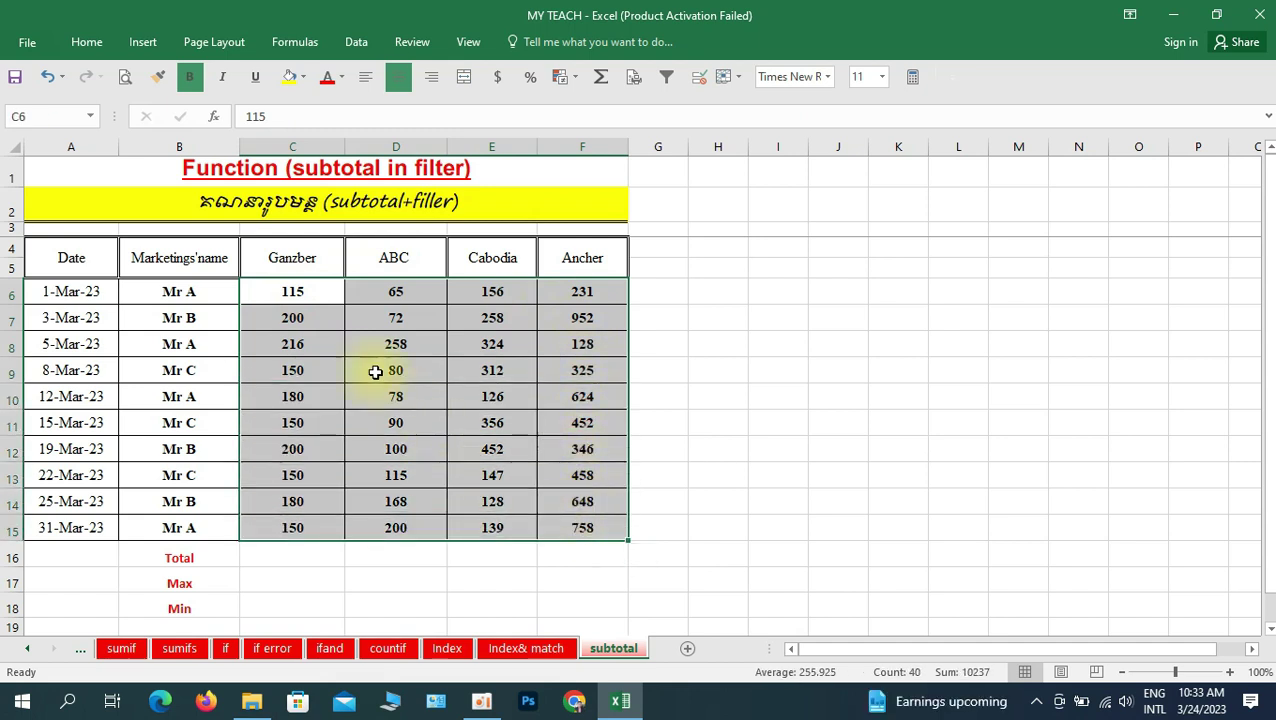
click(355, 346)
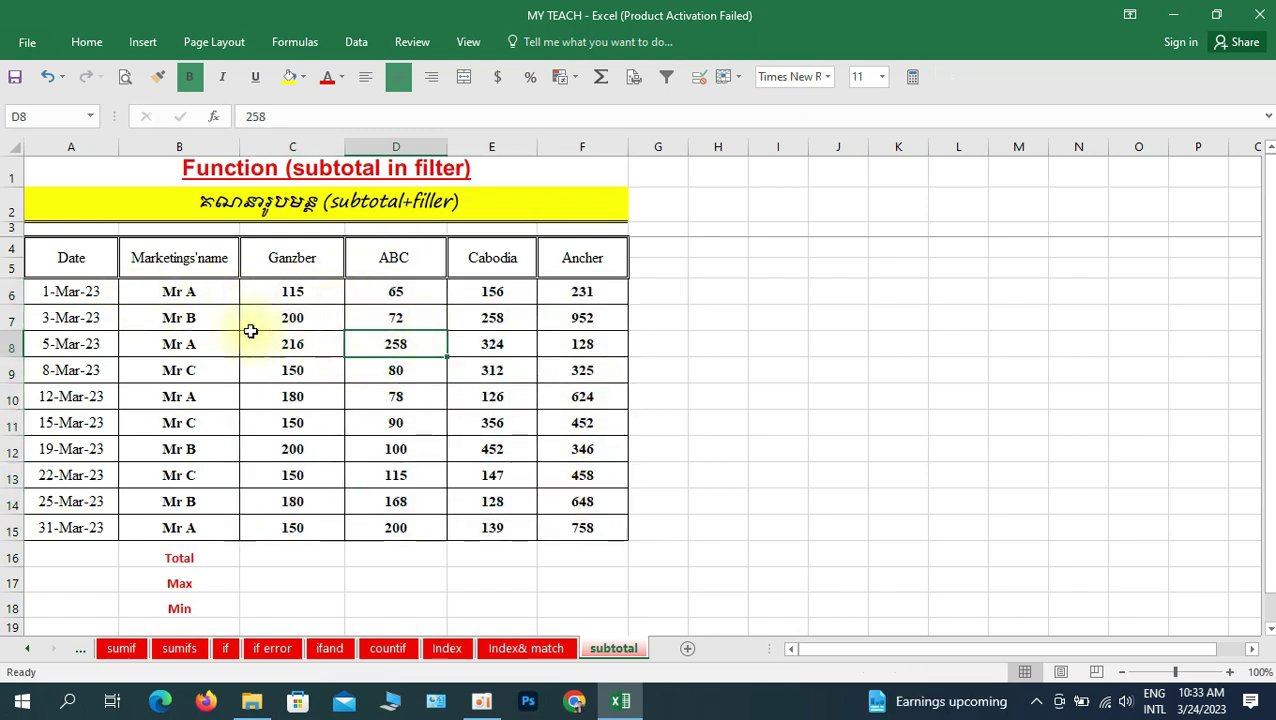
click(85, 292)
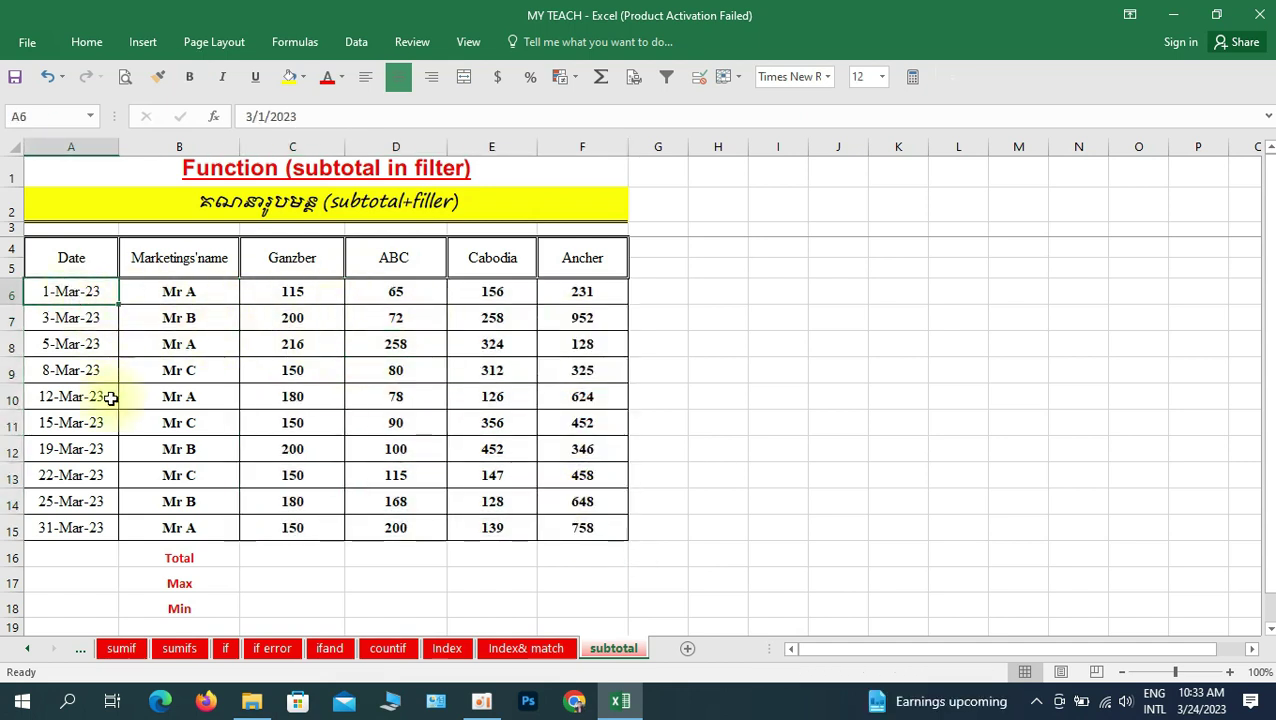
click(93, 530)
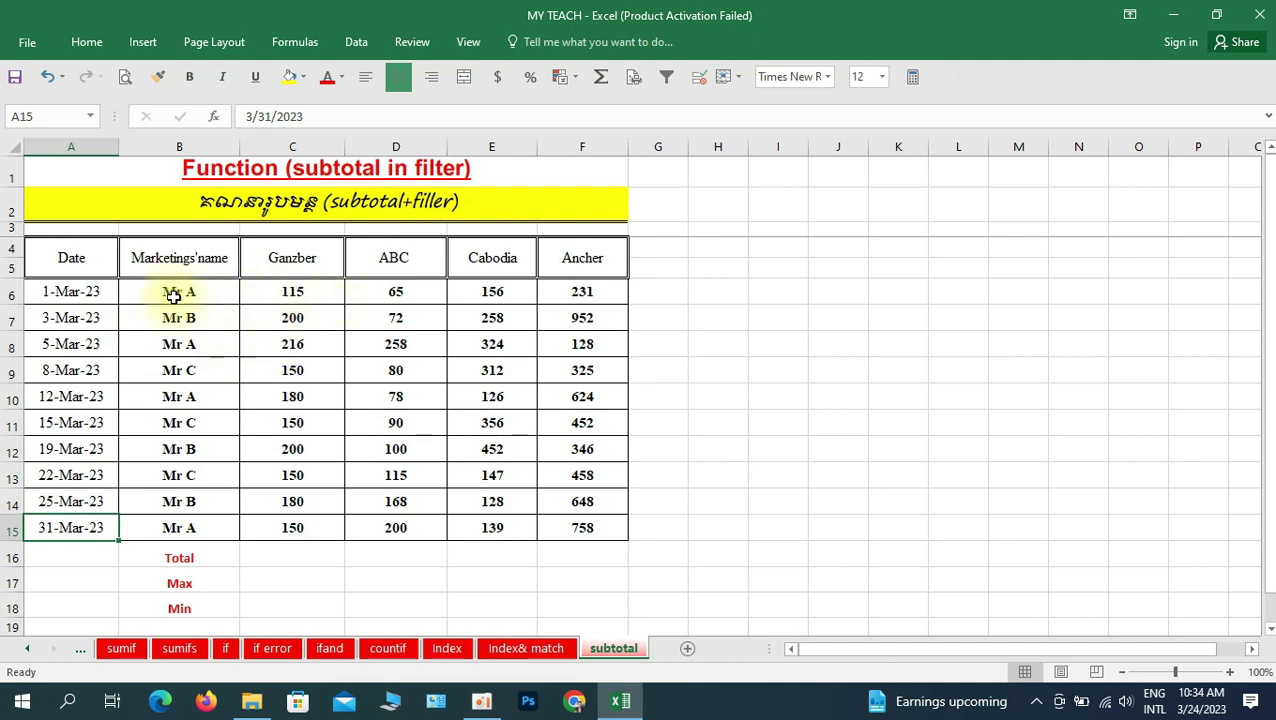
click(92, 292)
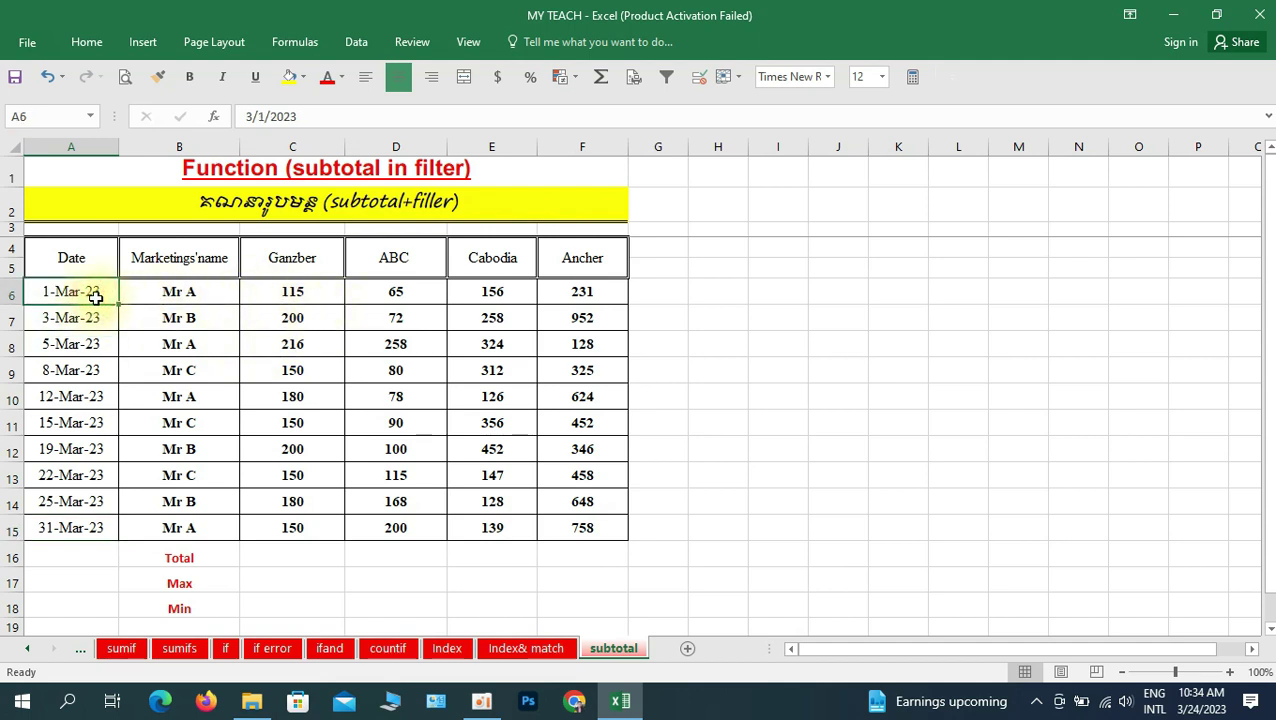
click(178, 290)
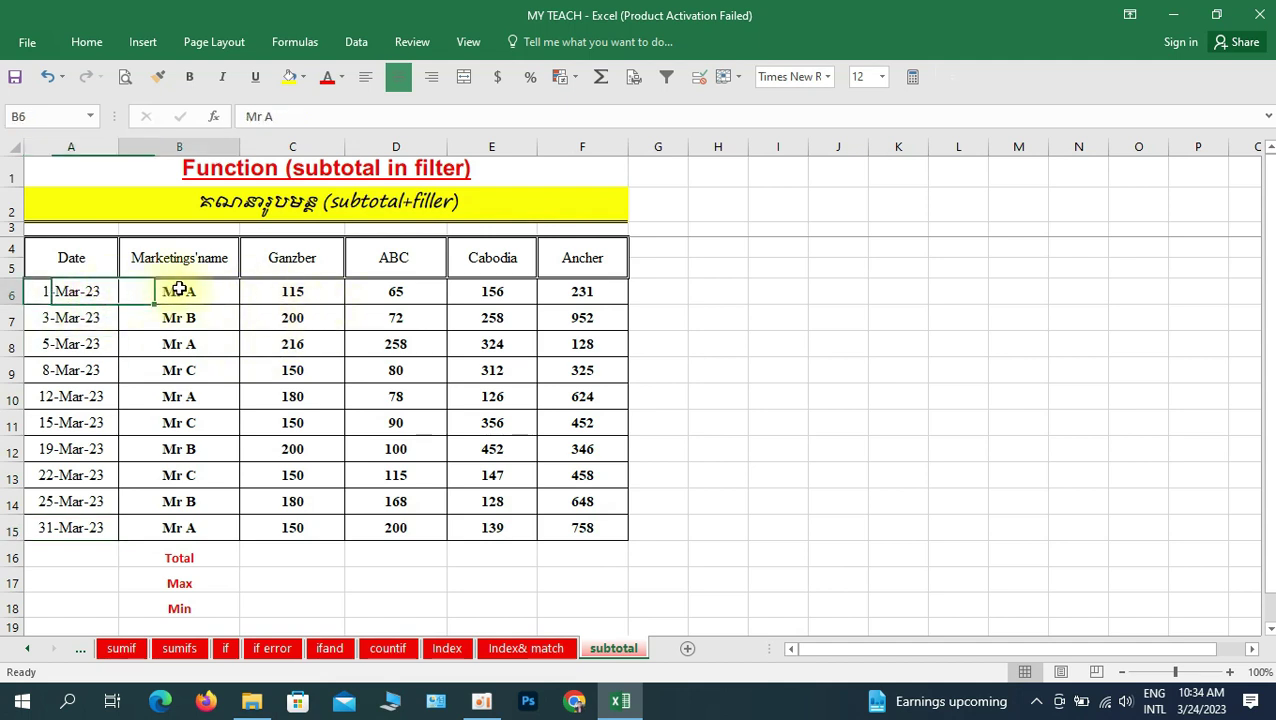
click(317, 294)
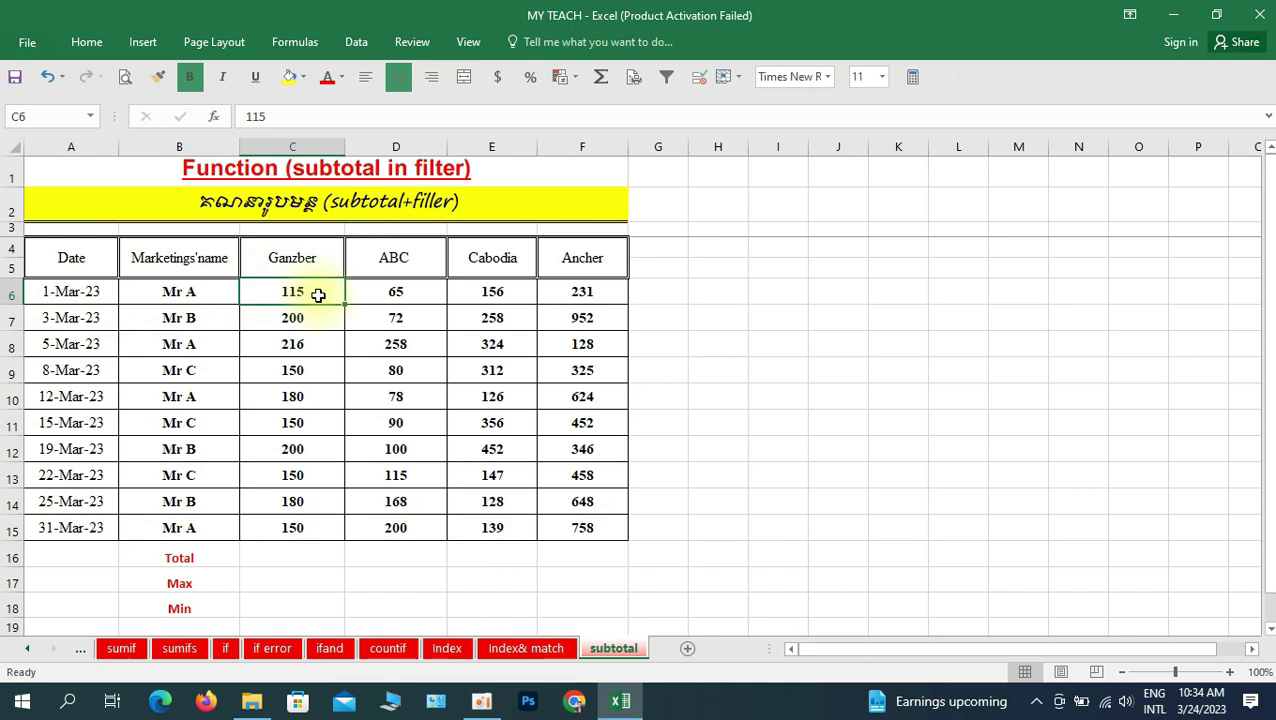
click(423, 290)
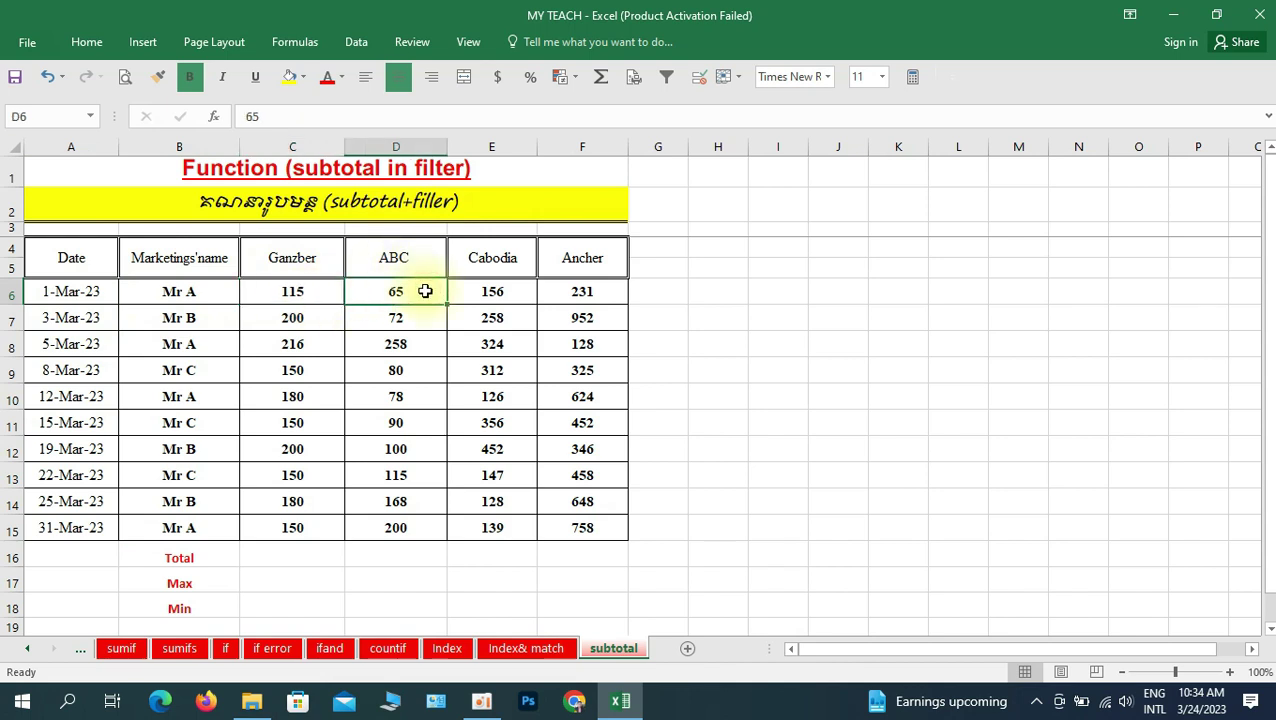
click(515, 292)
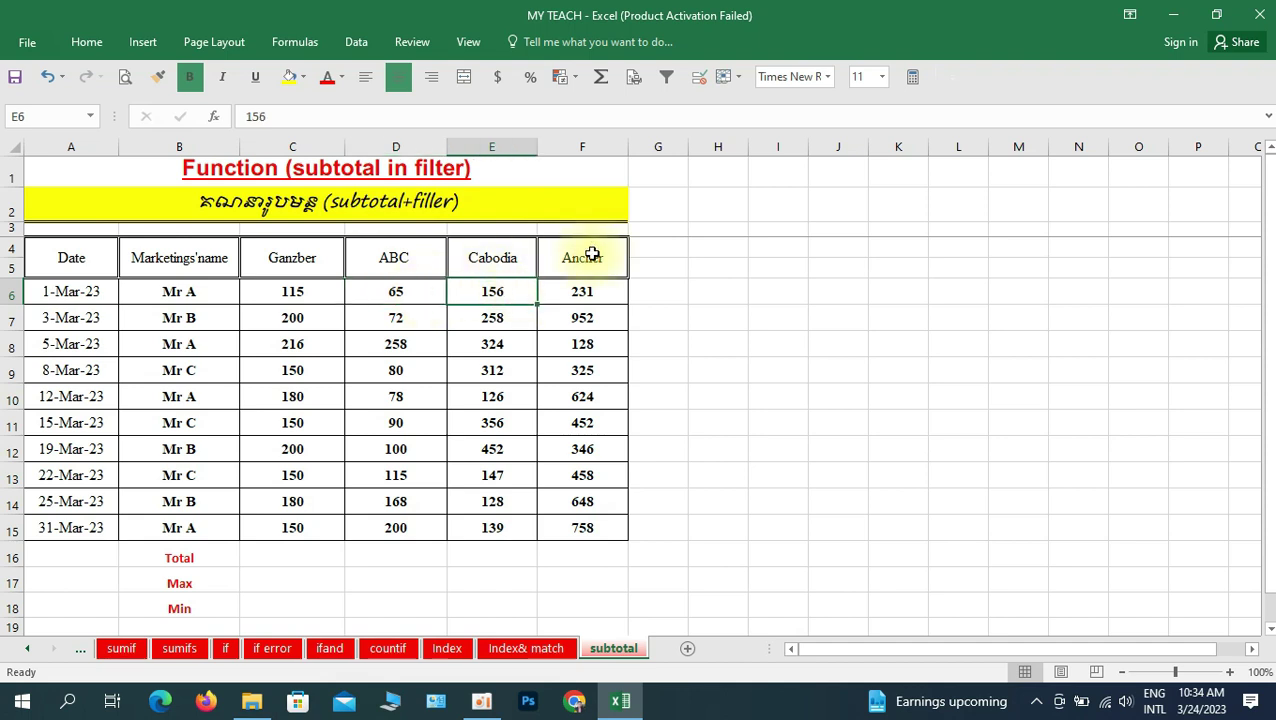
click(610, 291)
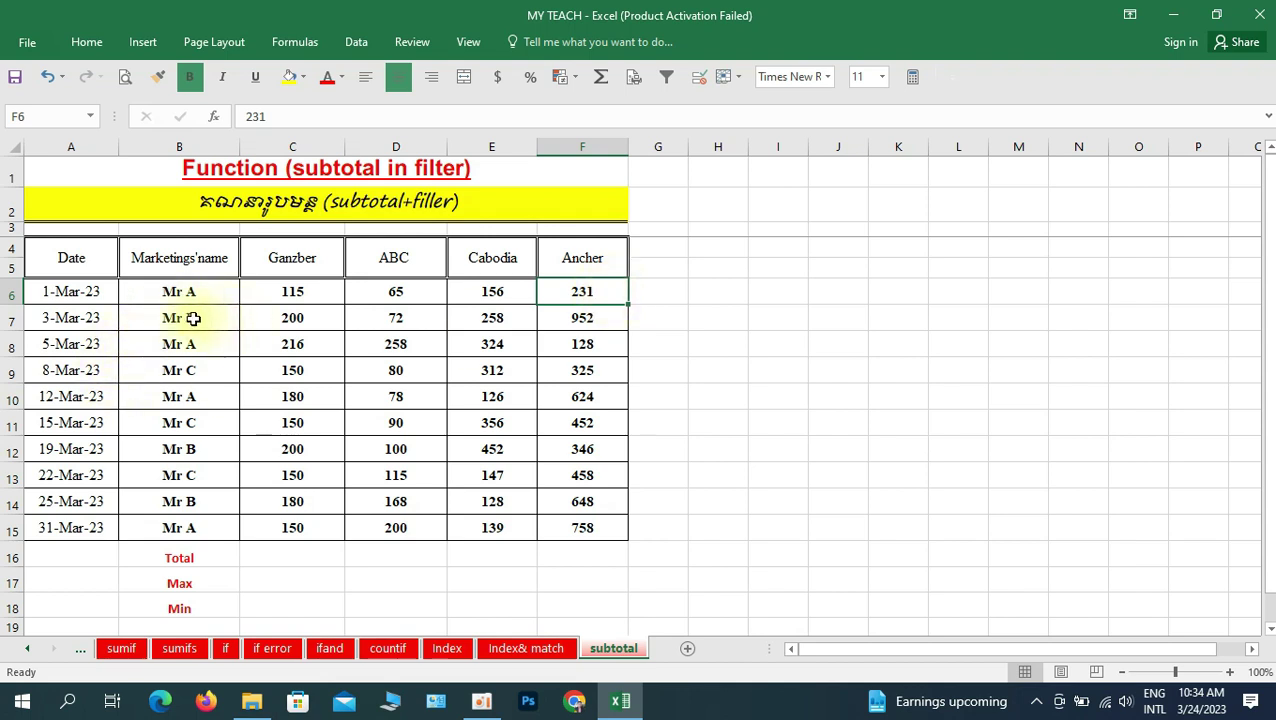
mouse_move(198, 317)
mouse_down()
mouse_move(593, 515)
mouse_move(593, 528)
mouse_up()
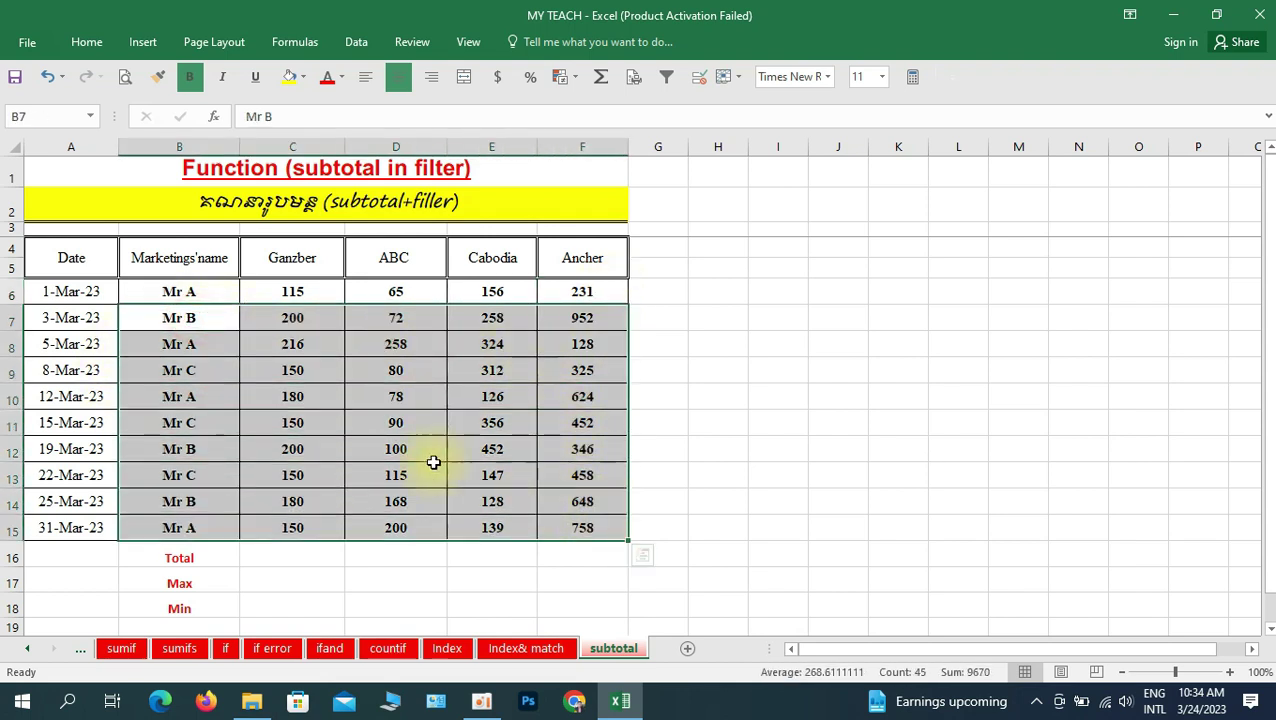
click(270, 371)
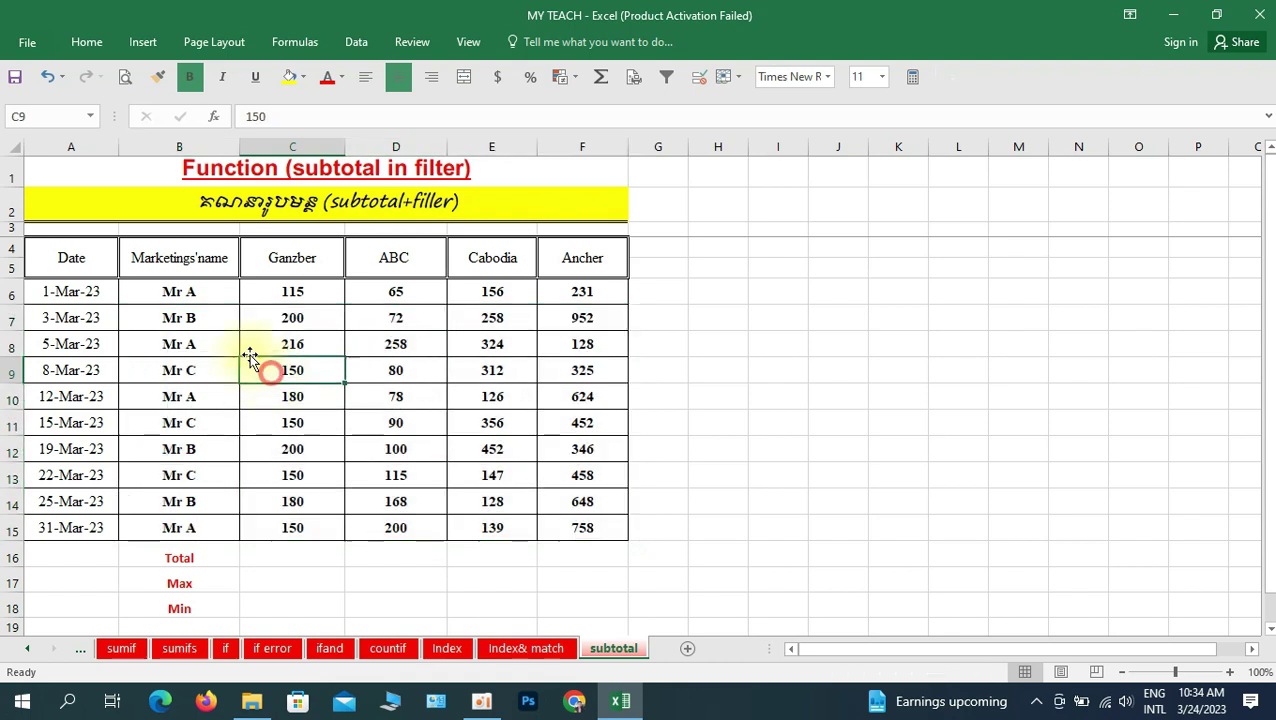
click(196, 291)
click(199, 318)
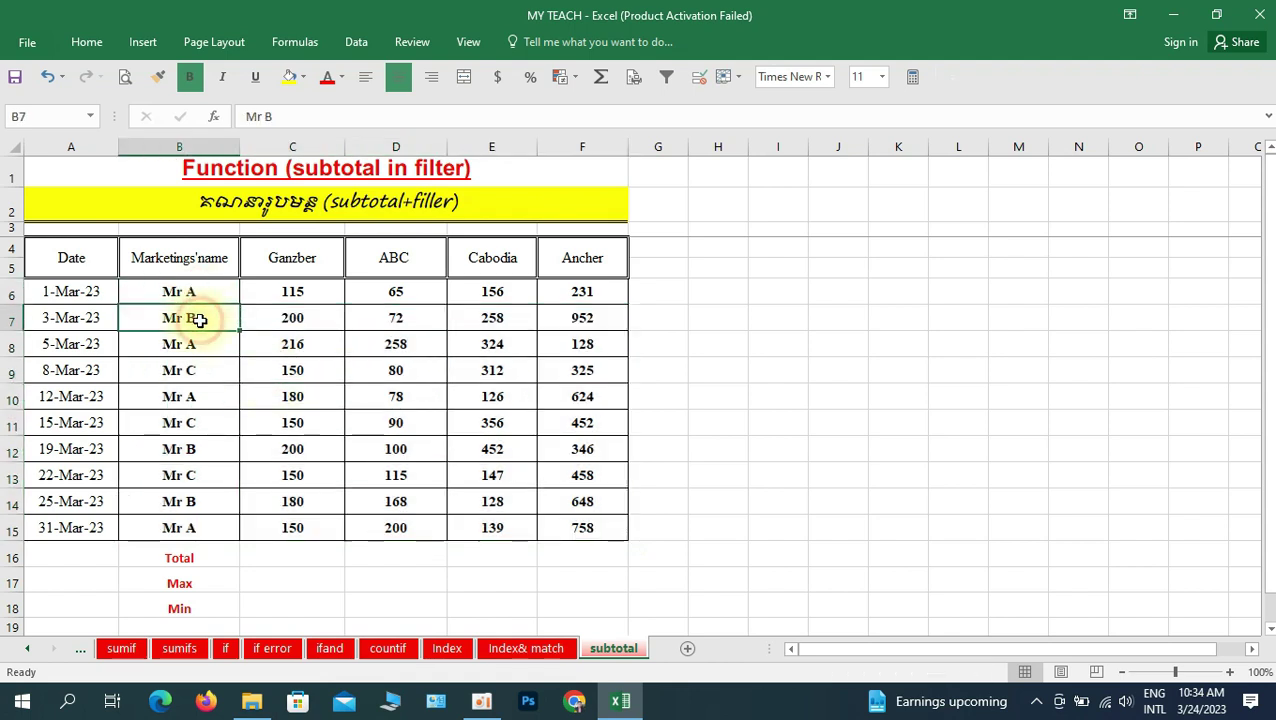
click(86, 343)
click(176, 344)
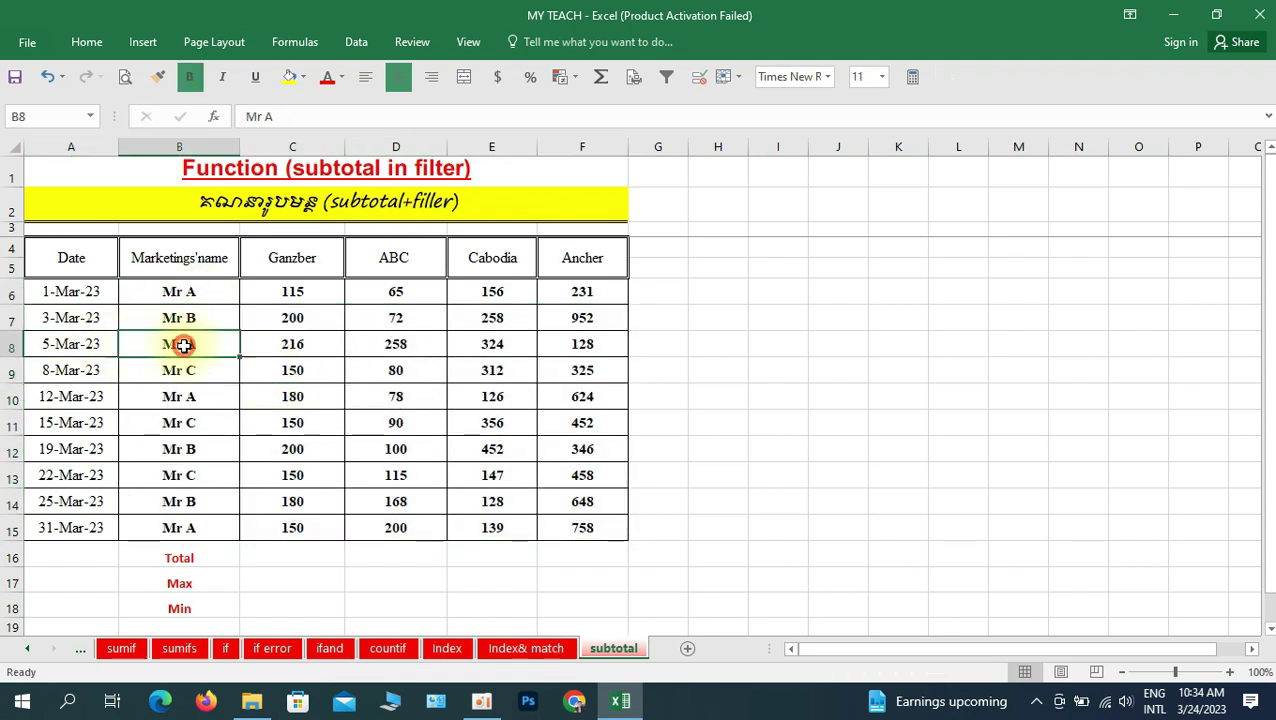
click(78, 398)
click(199, 399)
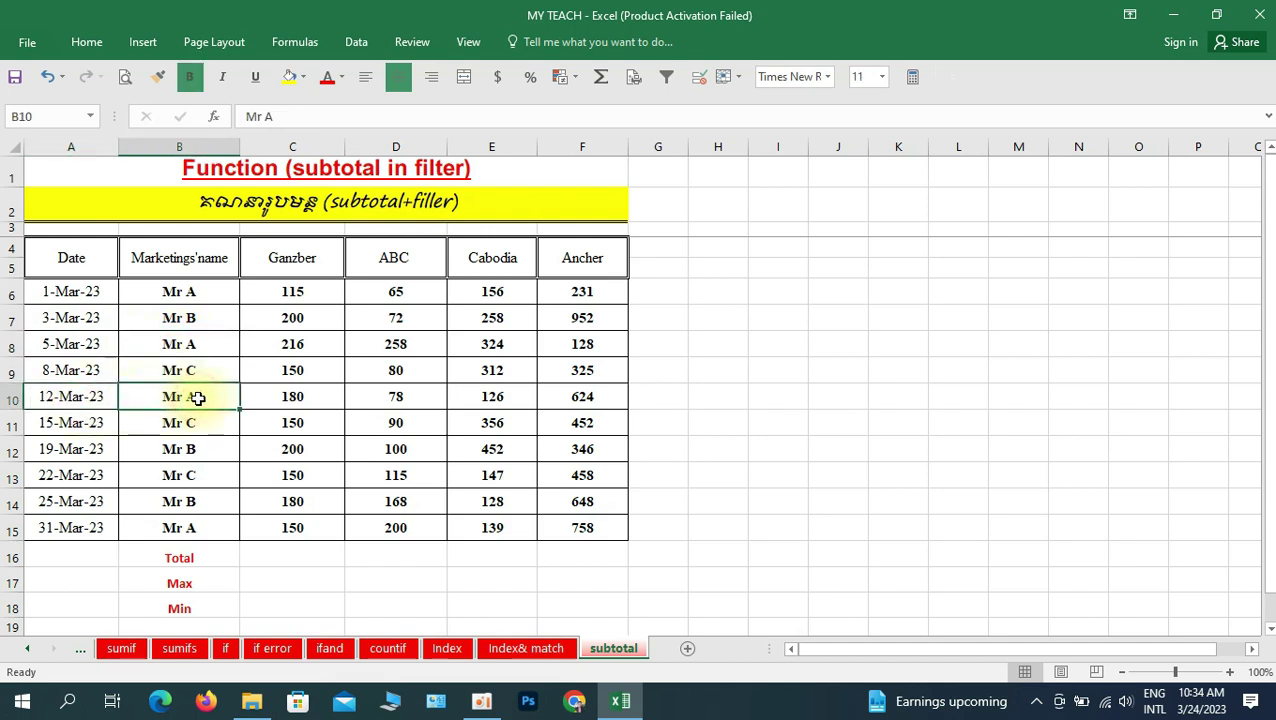
click(192, 423)
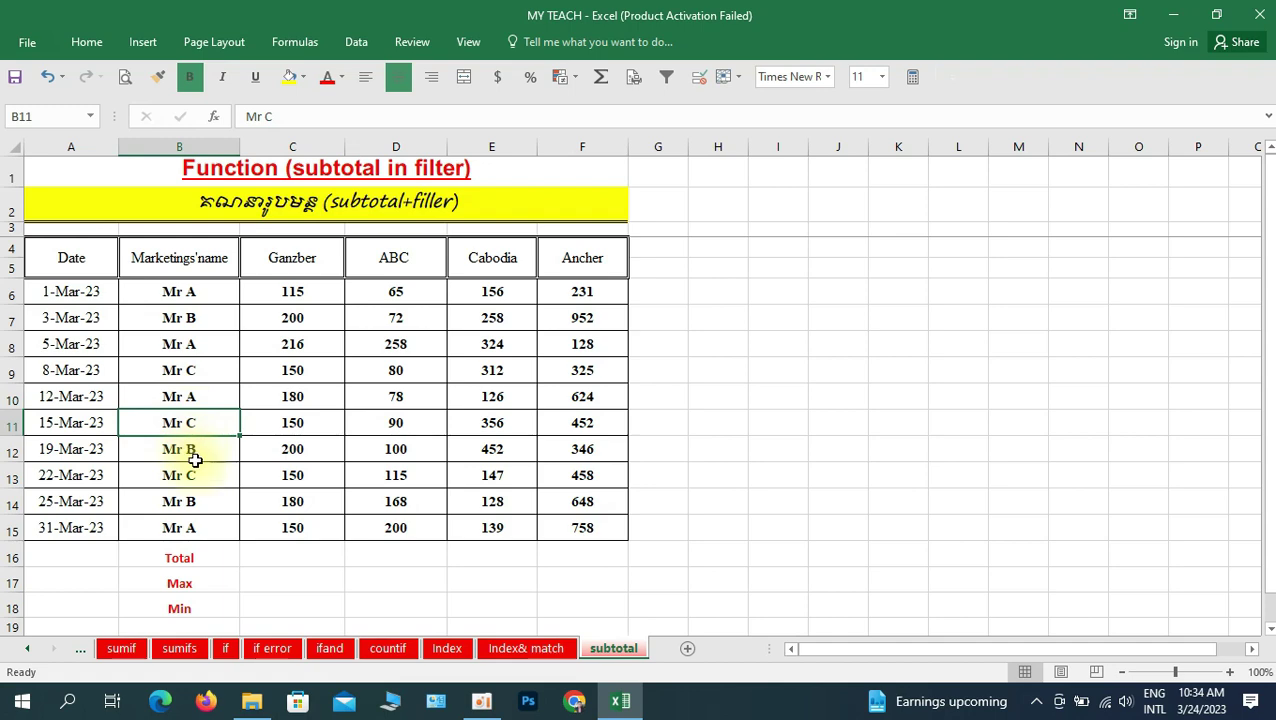
drag(178, 292, 186, 500)
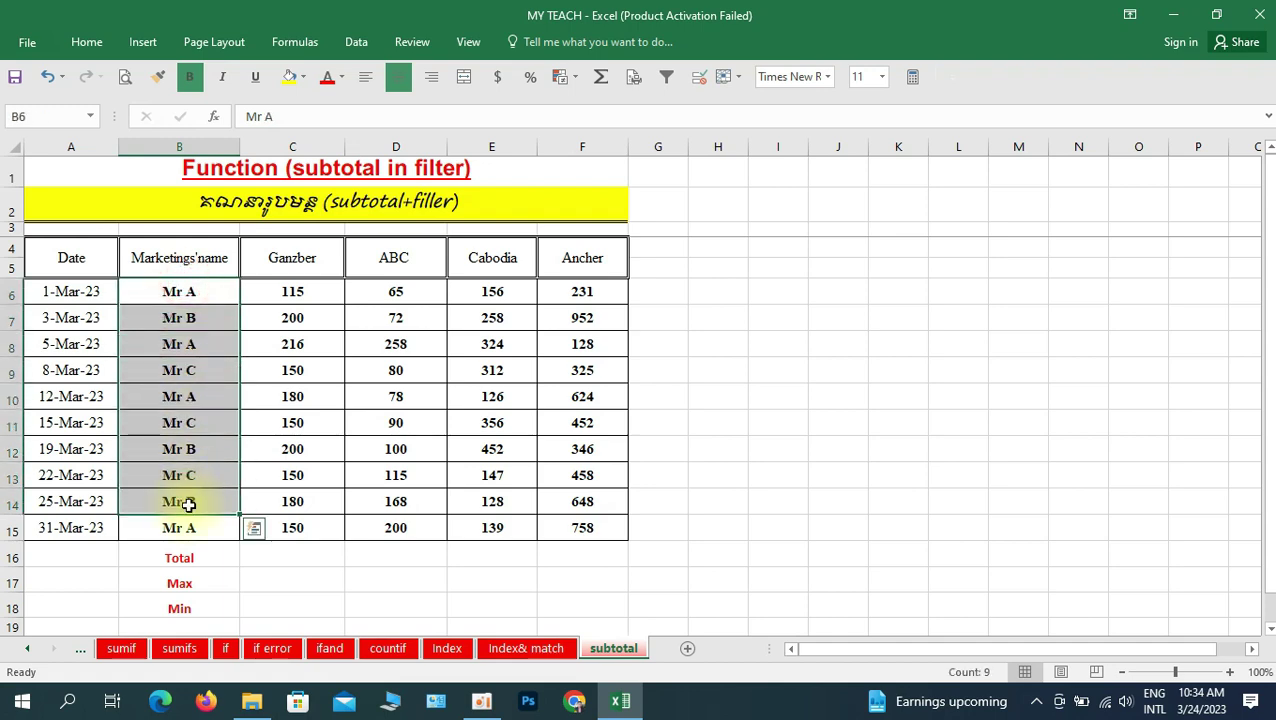
click(293, 440)
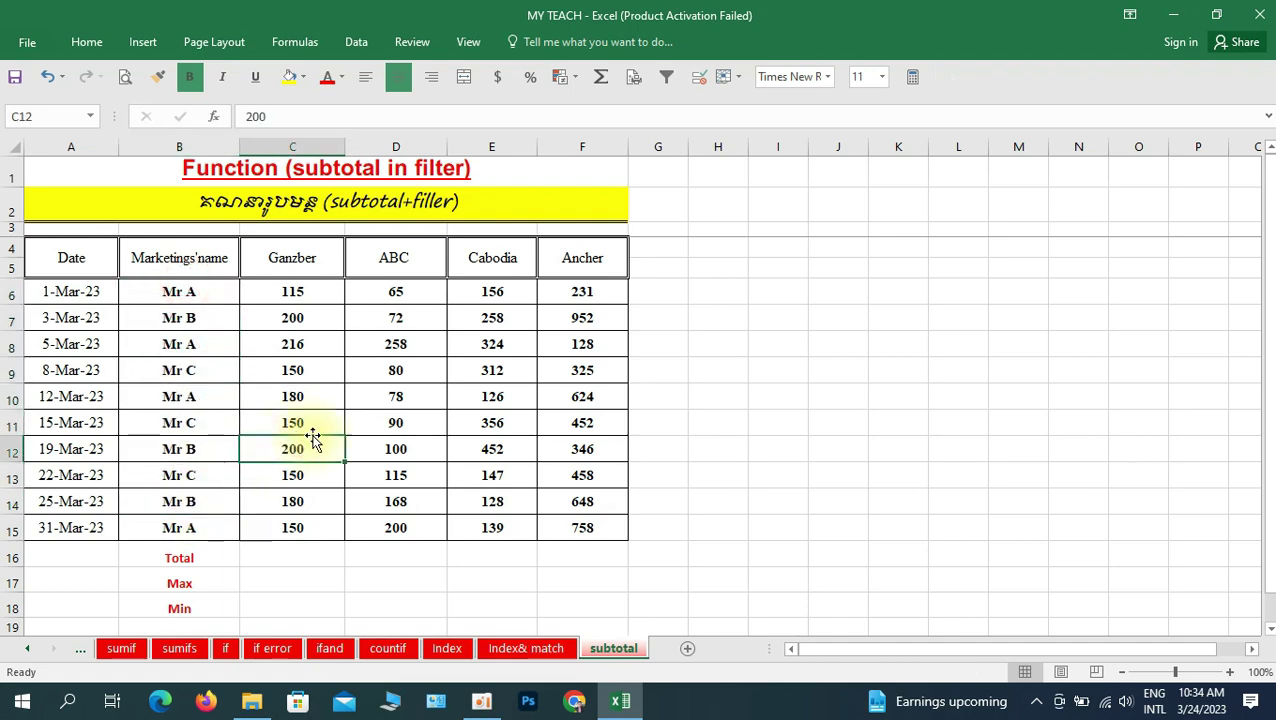
scroll(325, 445, down, 1)
scroll(283, 514, up, 1)
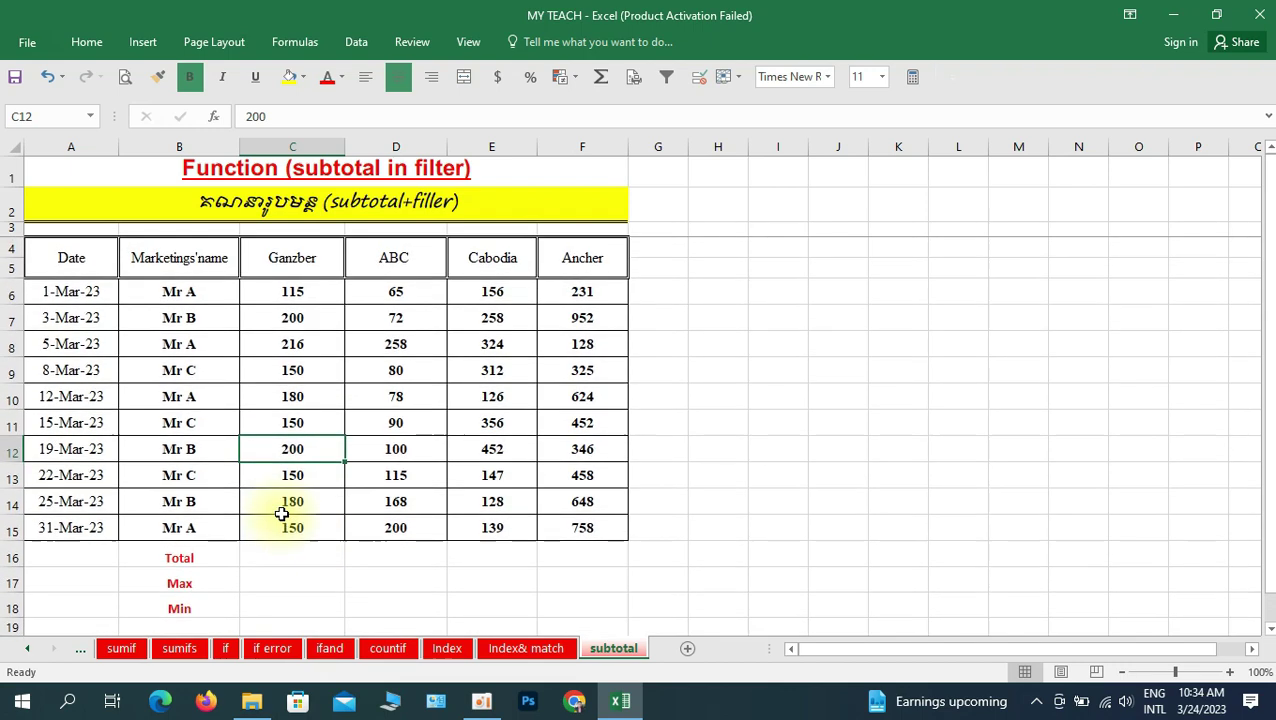
click(195, 558)
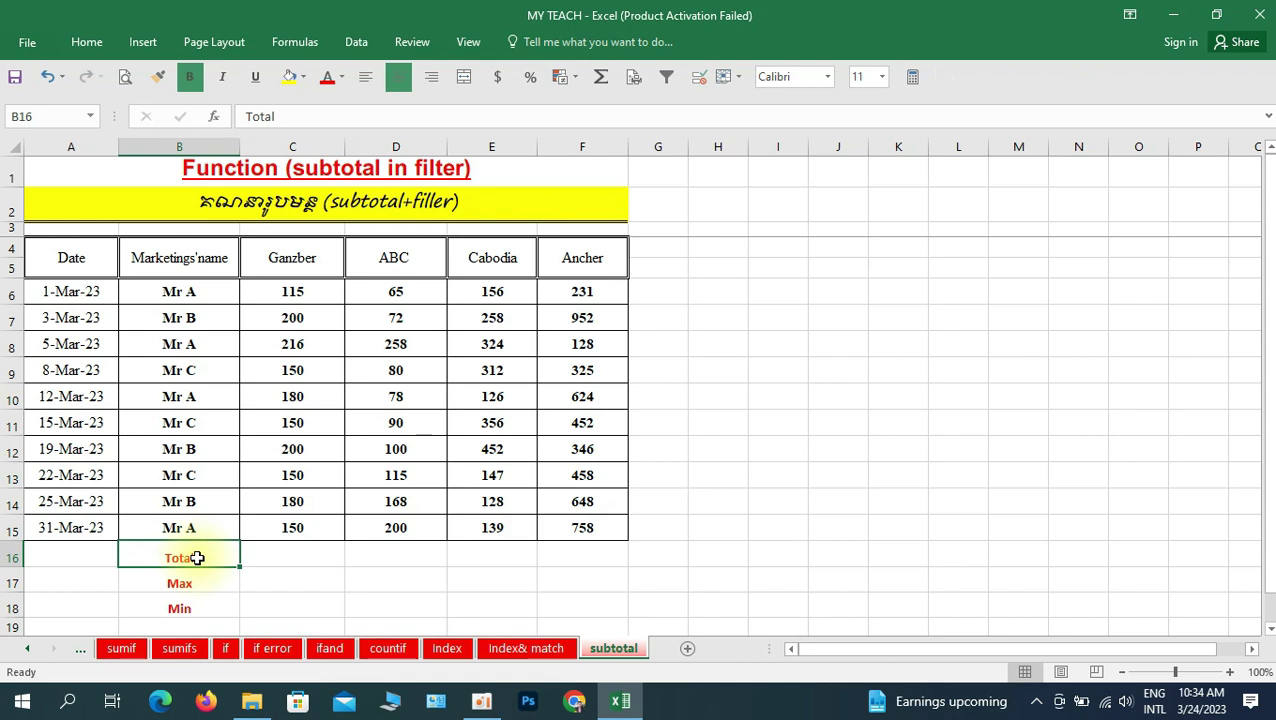
click(72, 291)
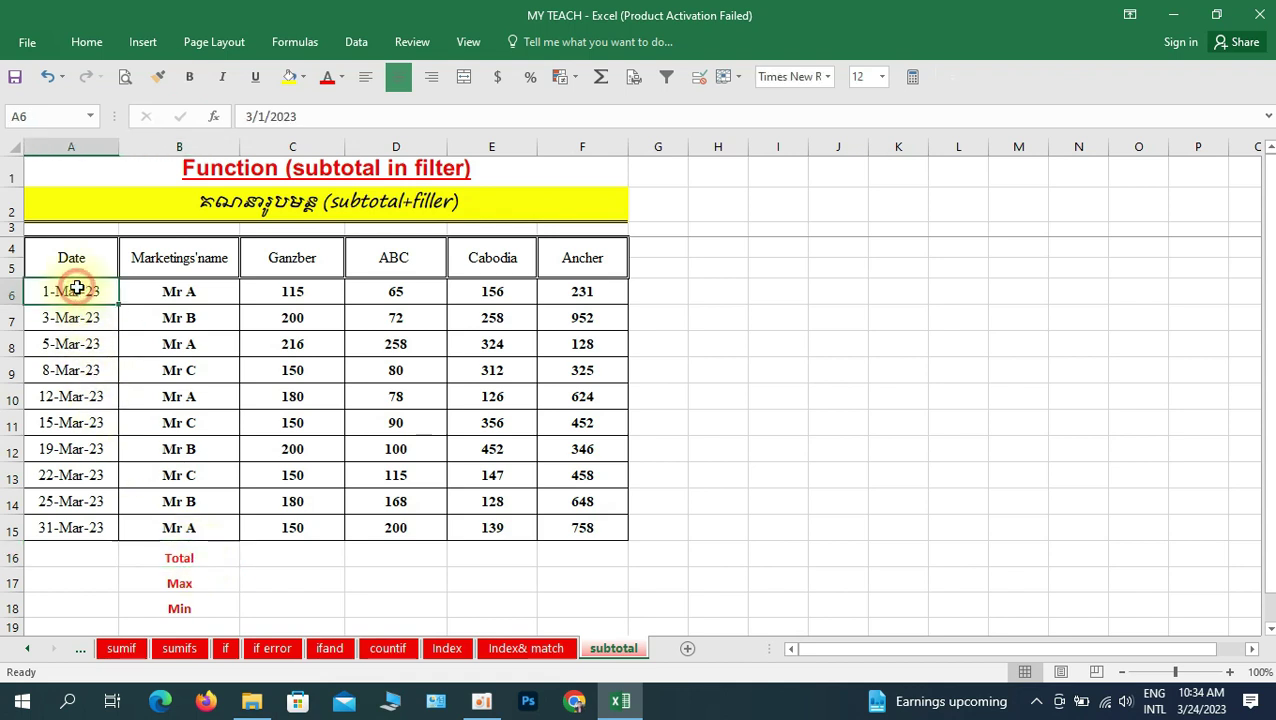
click(71, 528)
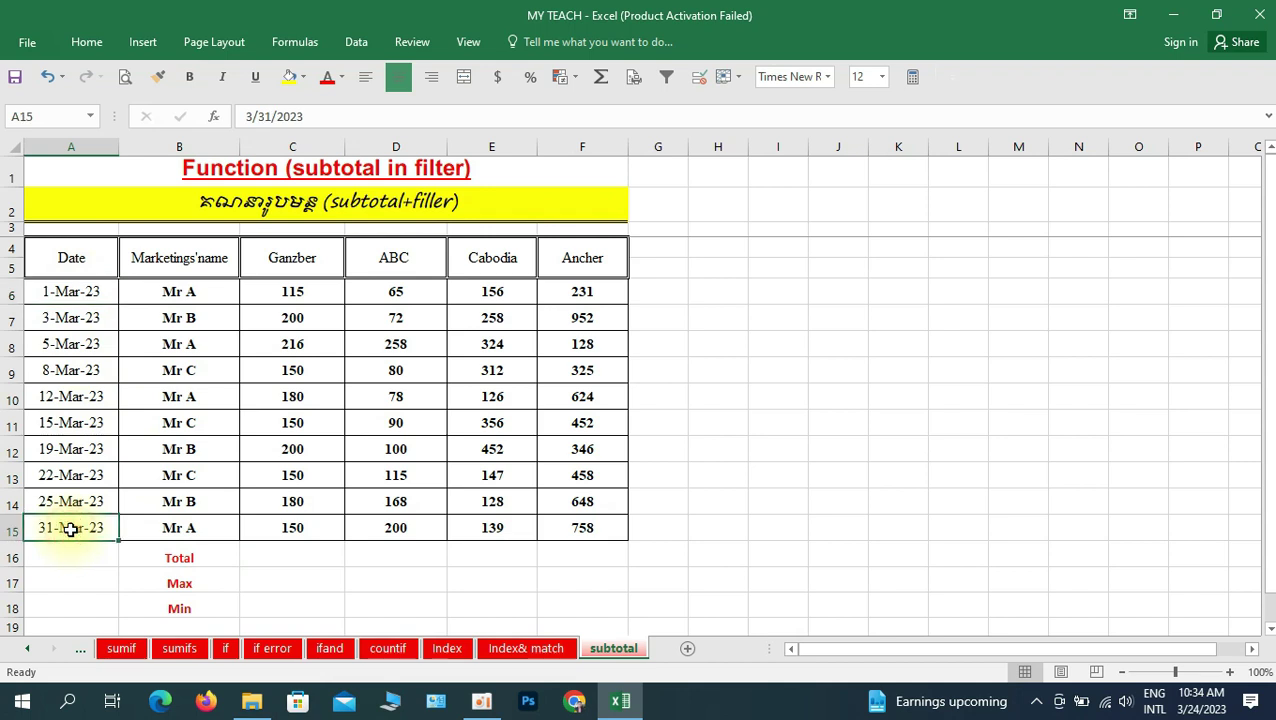
click(300, 554)
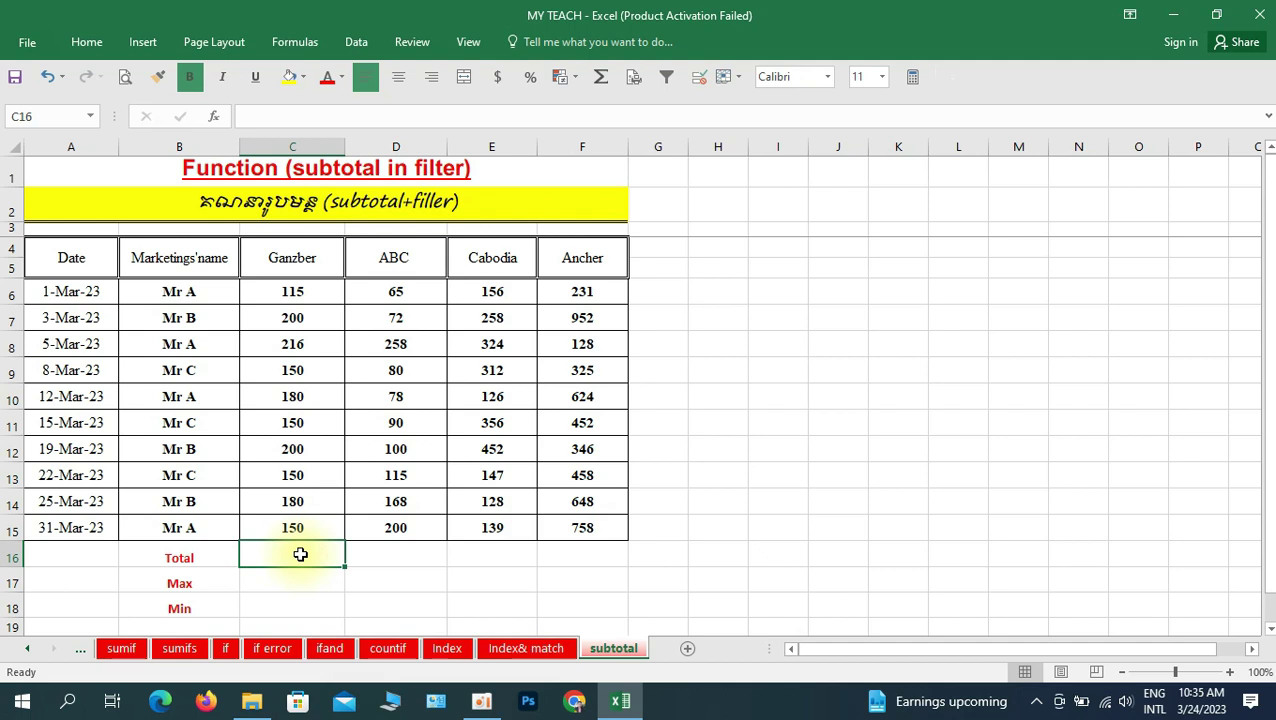
Enter =SUBTOTAL(9,C6:C15) in C16 to total the Ganzber column (1691).
text(=)
text(s)
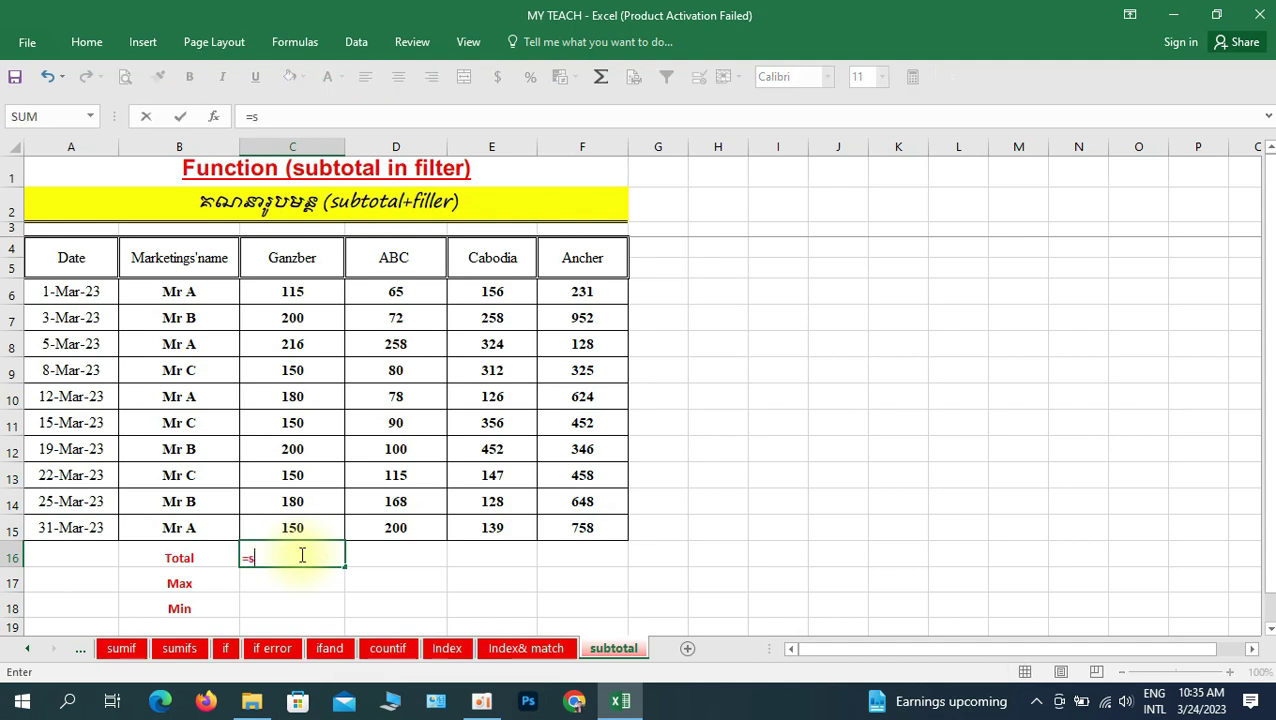
text(ubt)
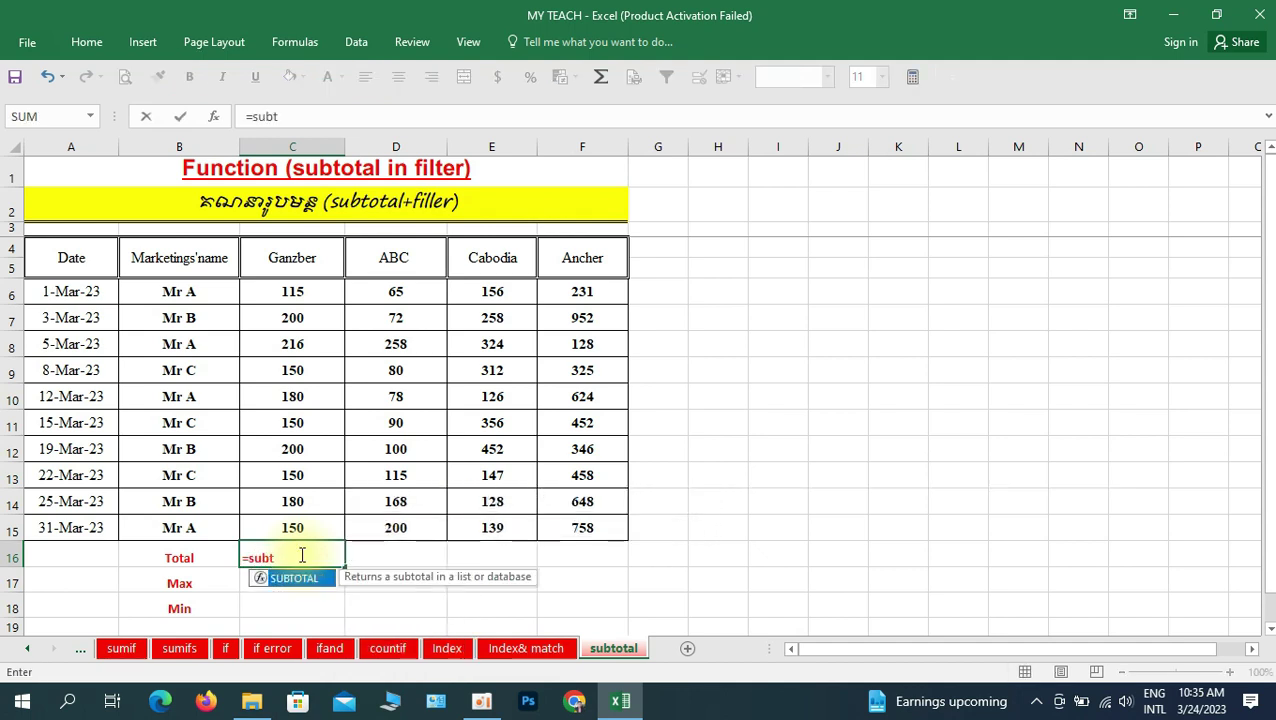
text(a)
key(BackSpace)
text(otal)
text((9)
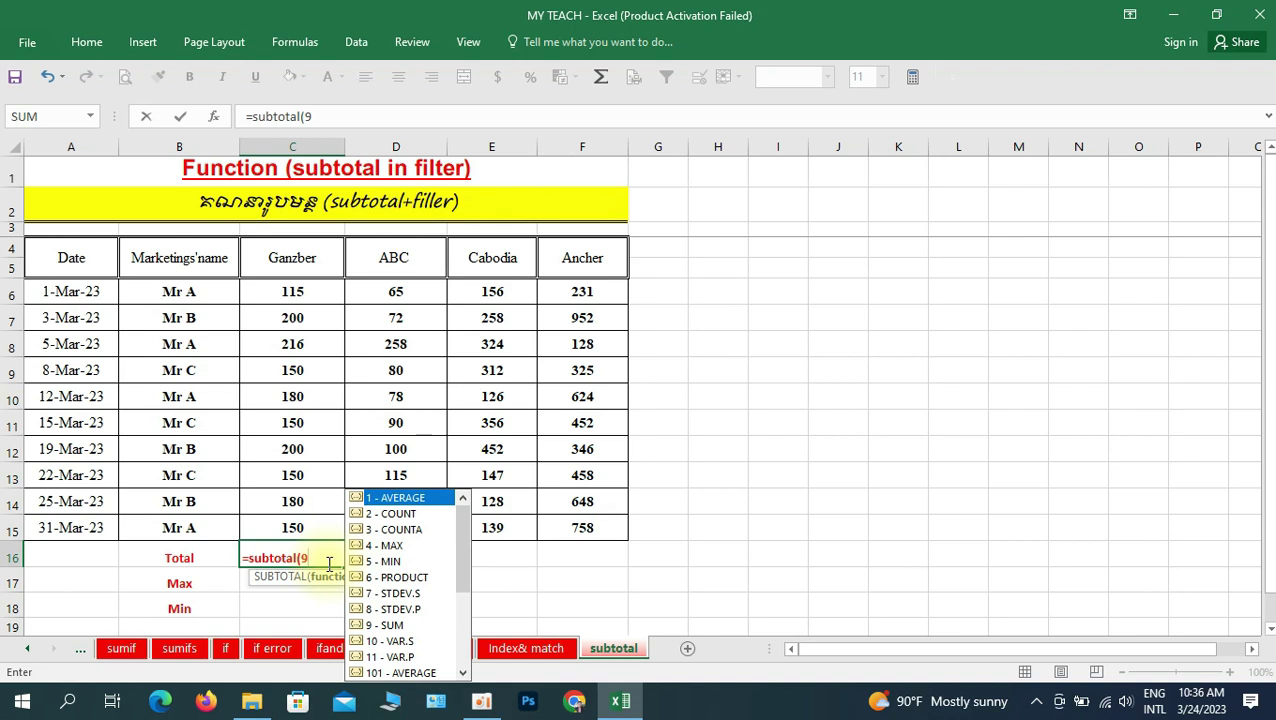
text(,)
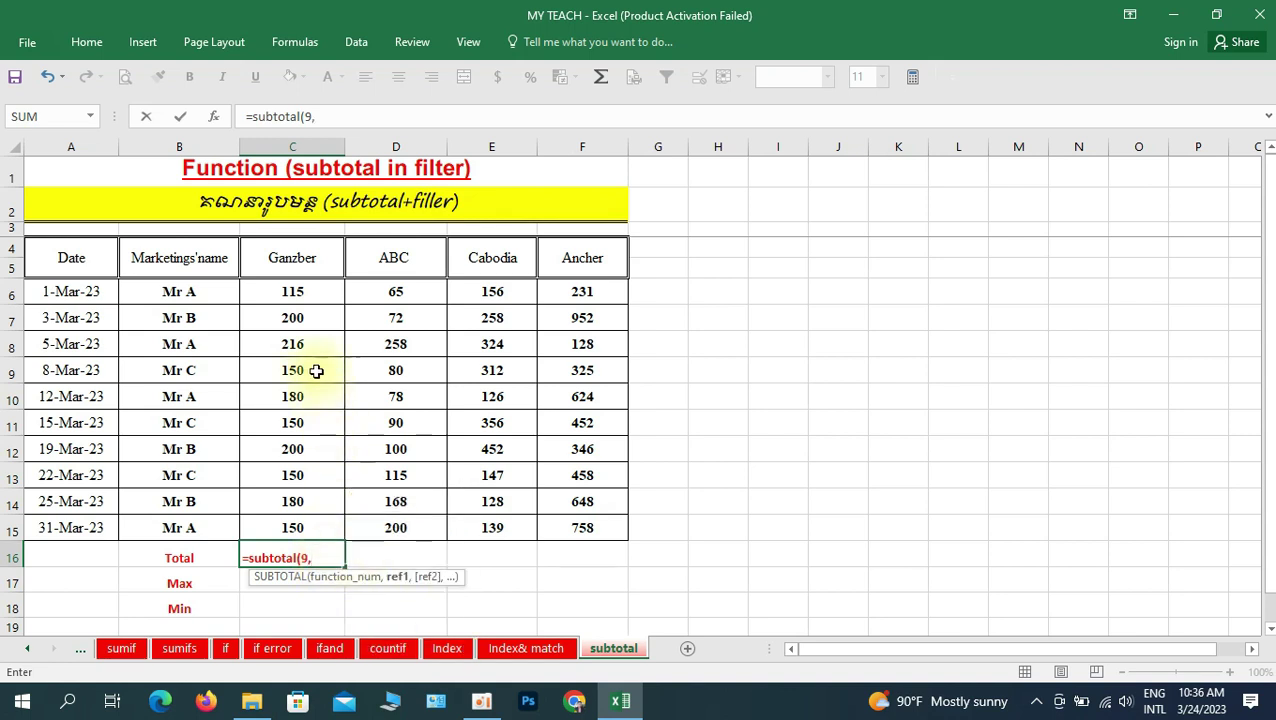
click(288, 291)
drag(288, 291, 292, 518)
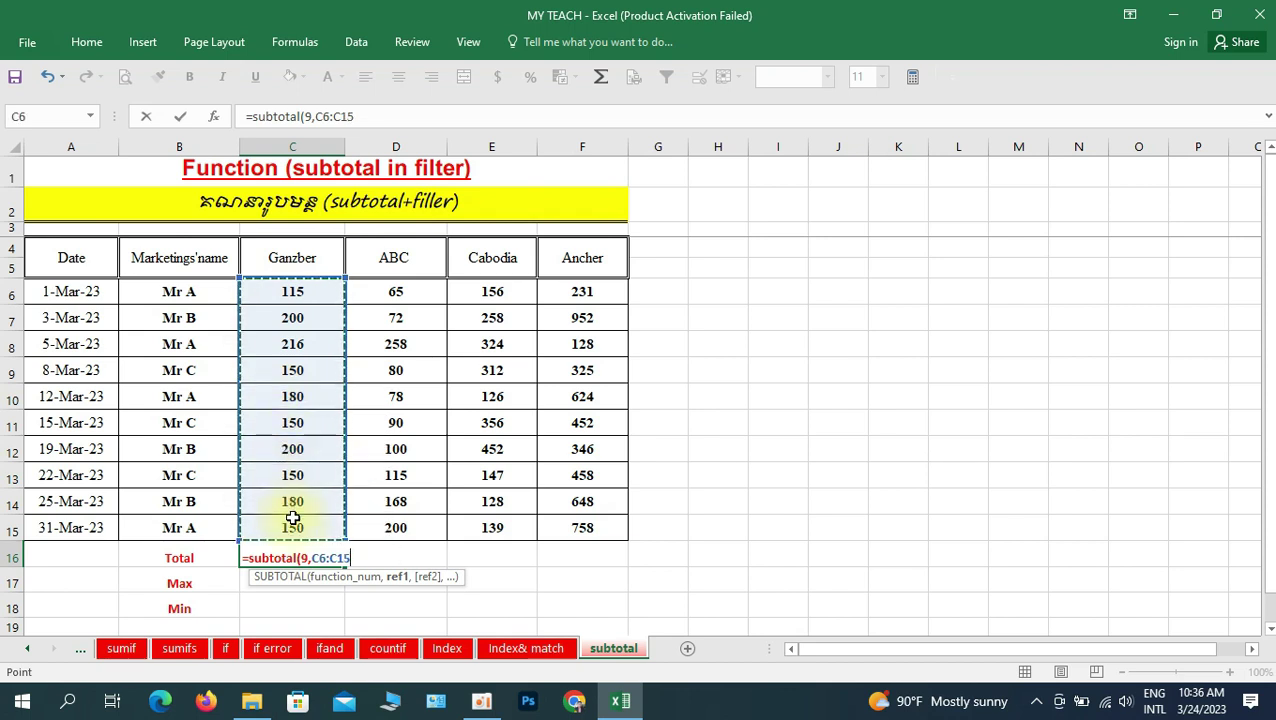
text())
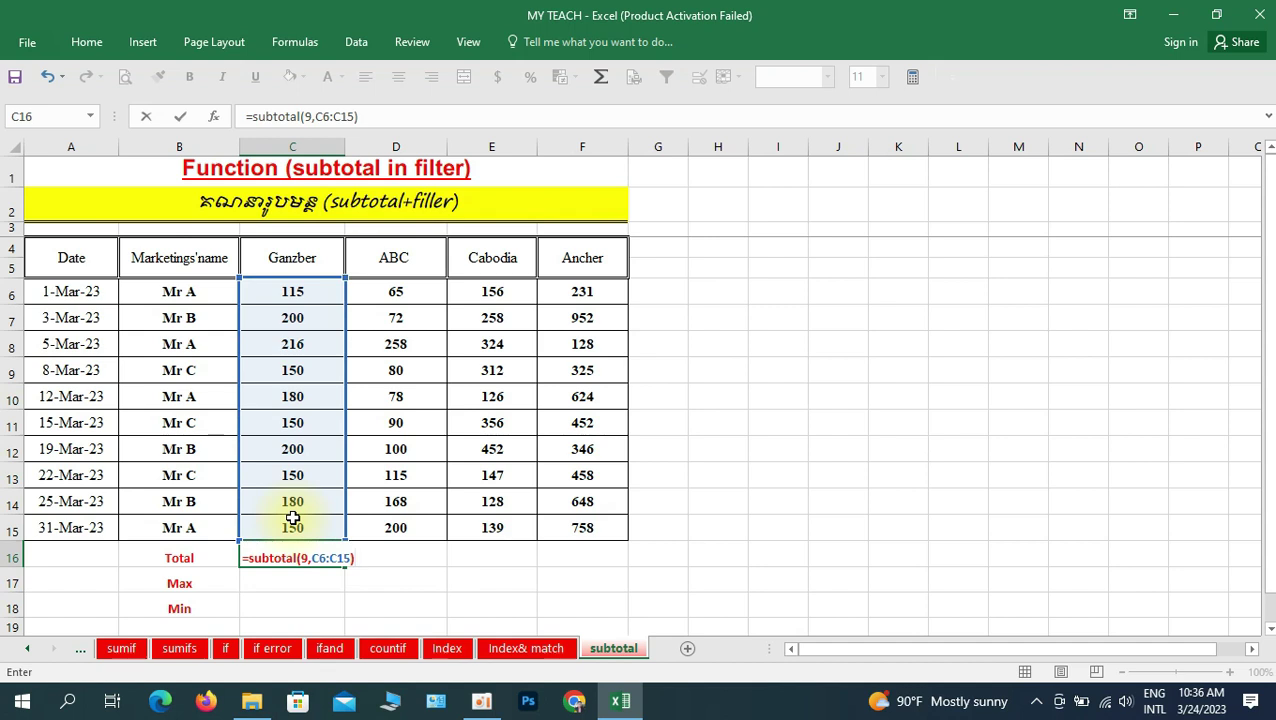
key(Return)
Centre the 1691 total in C16, checking the first and last date rows of the data.
click(319, 557)
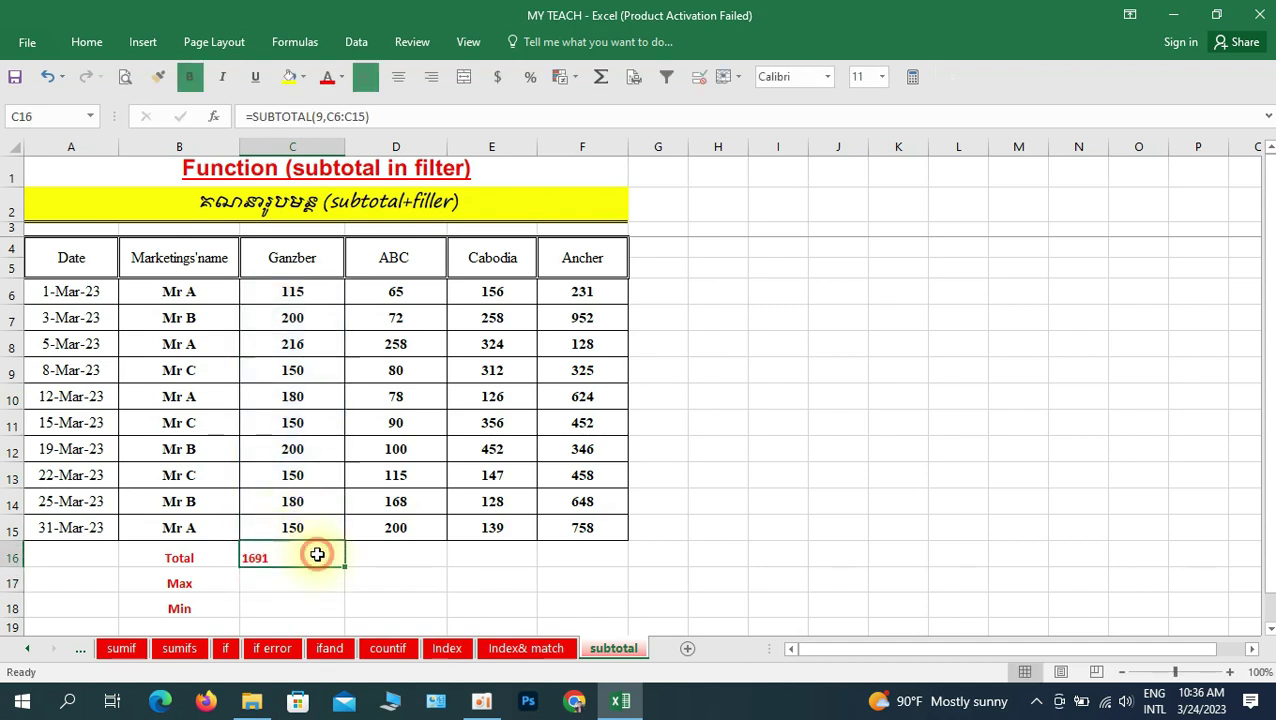
click(400, 80)
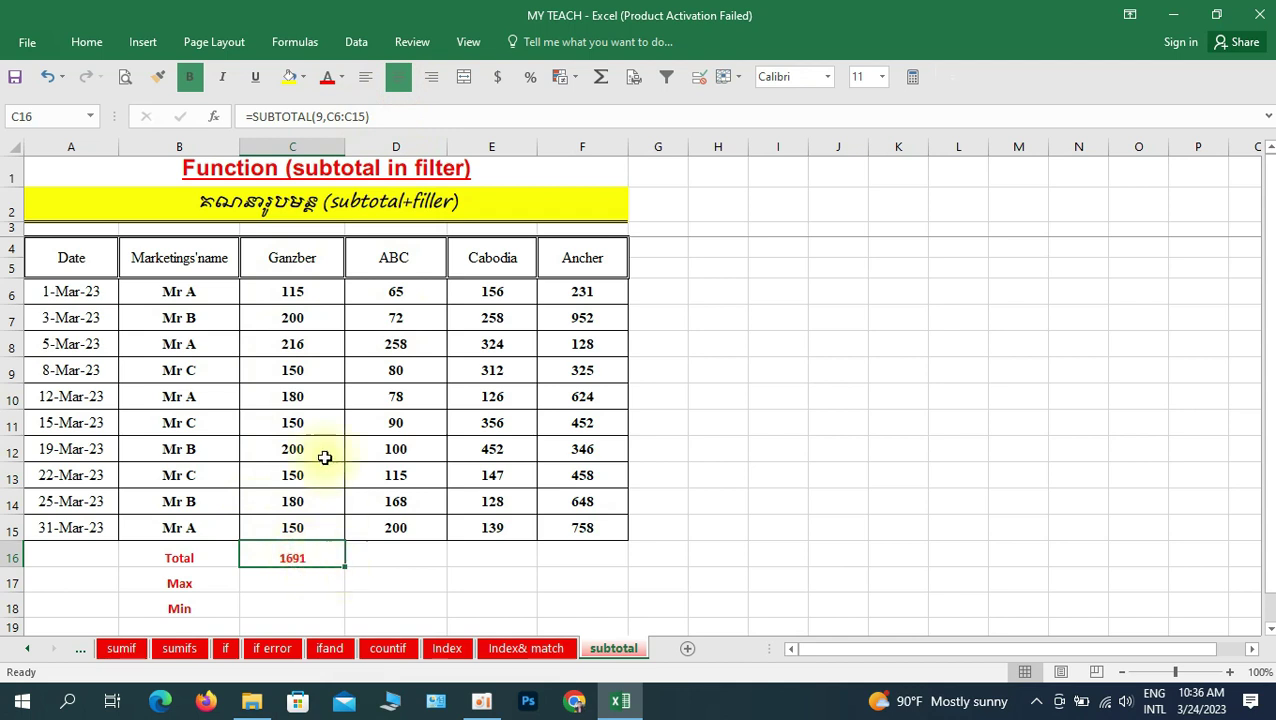
click(86, 296)
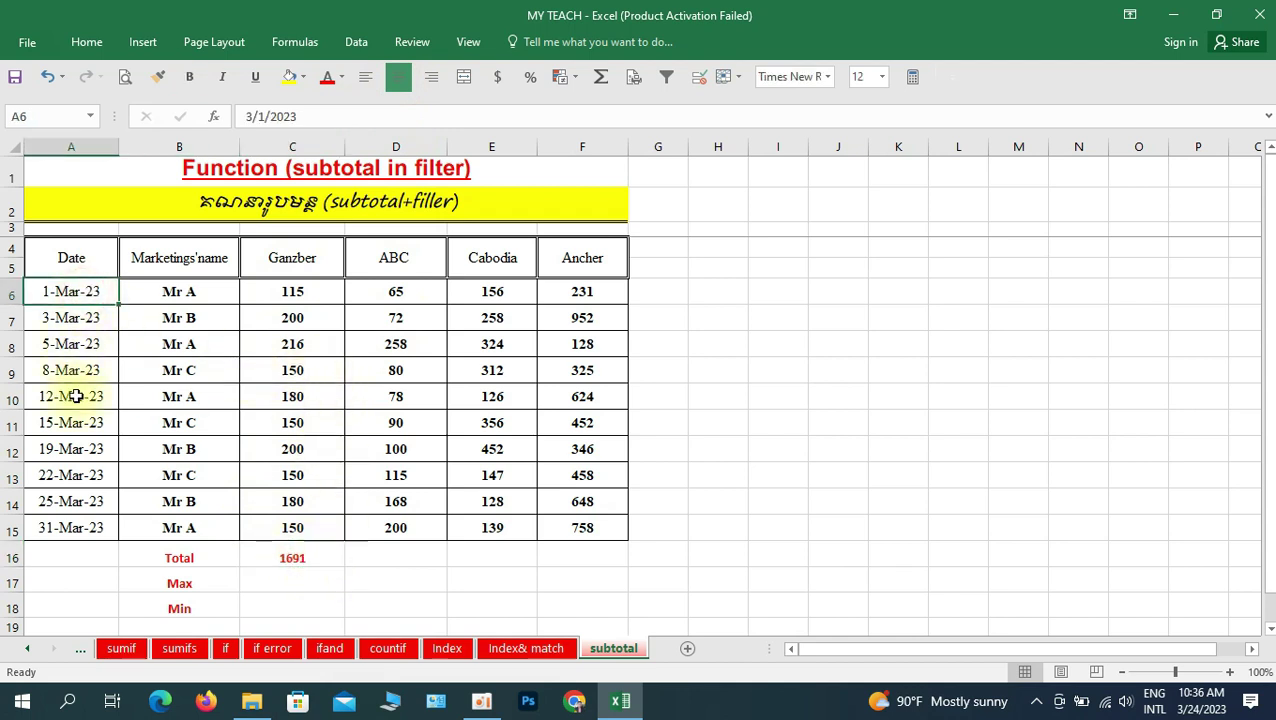
click(81, 532)
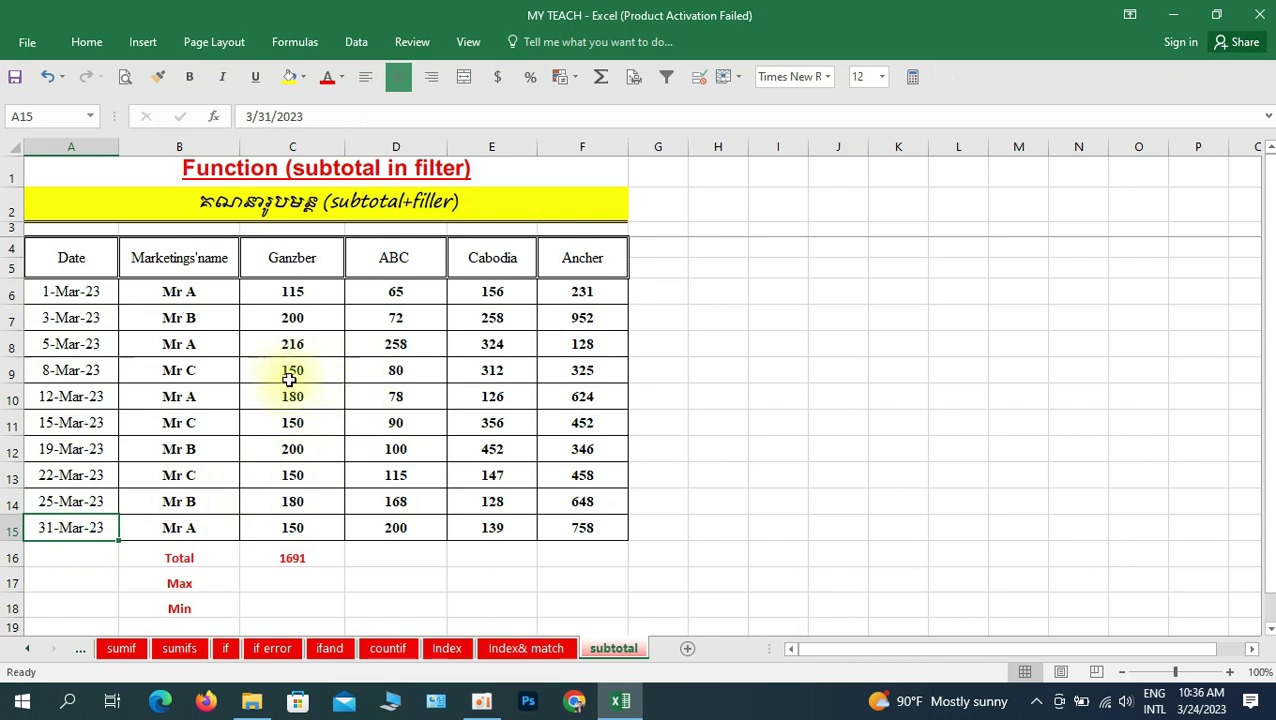
click(312, 559)
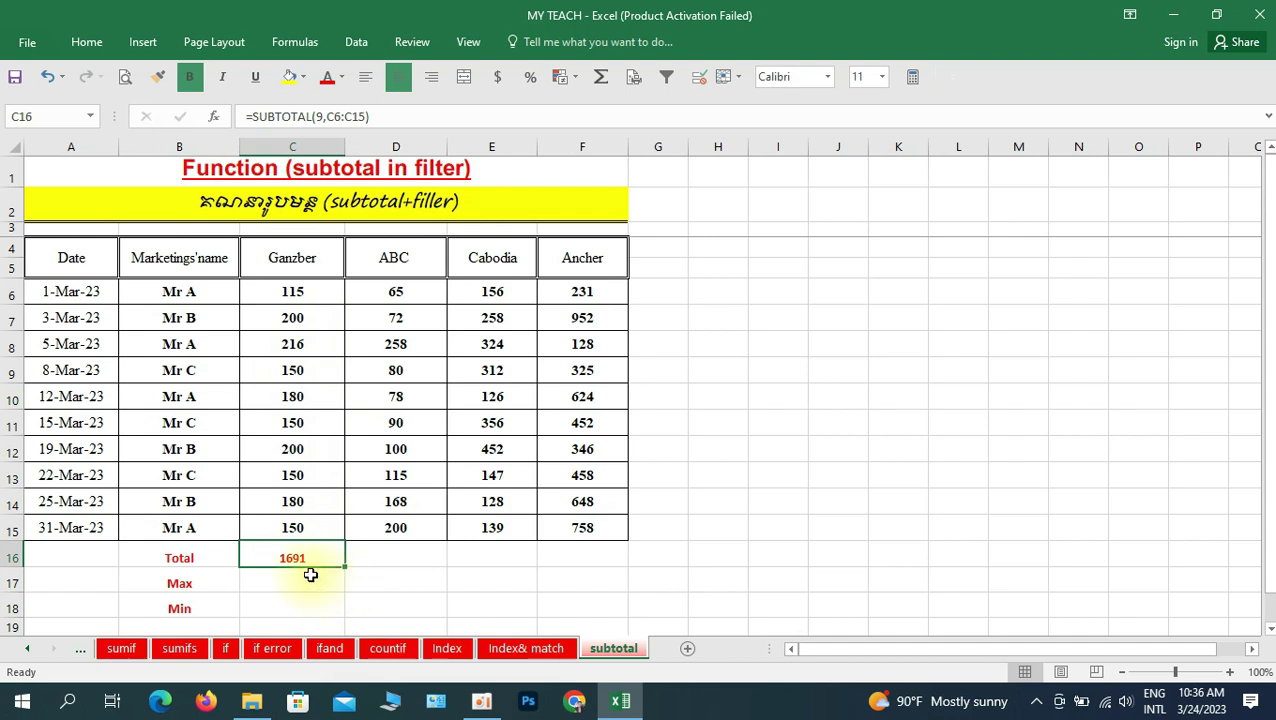
click(205, 548)
click(314, 551)
Copy the C16 SUBTOTAL into D16, E16 and F16, then check ABC's =SUBTOTAL(9,D6:D15) range.
key(ctrl+c)
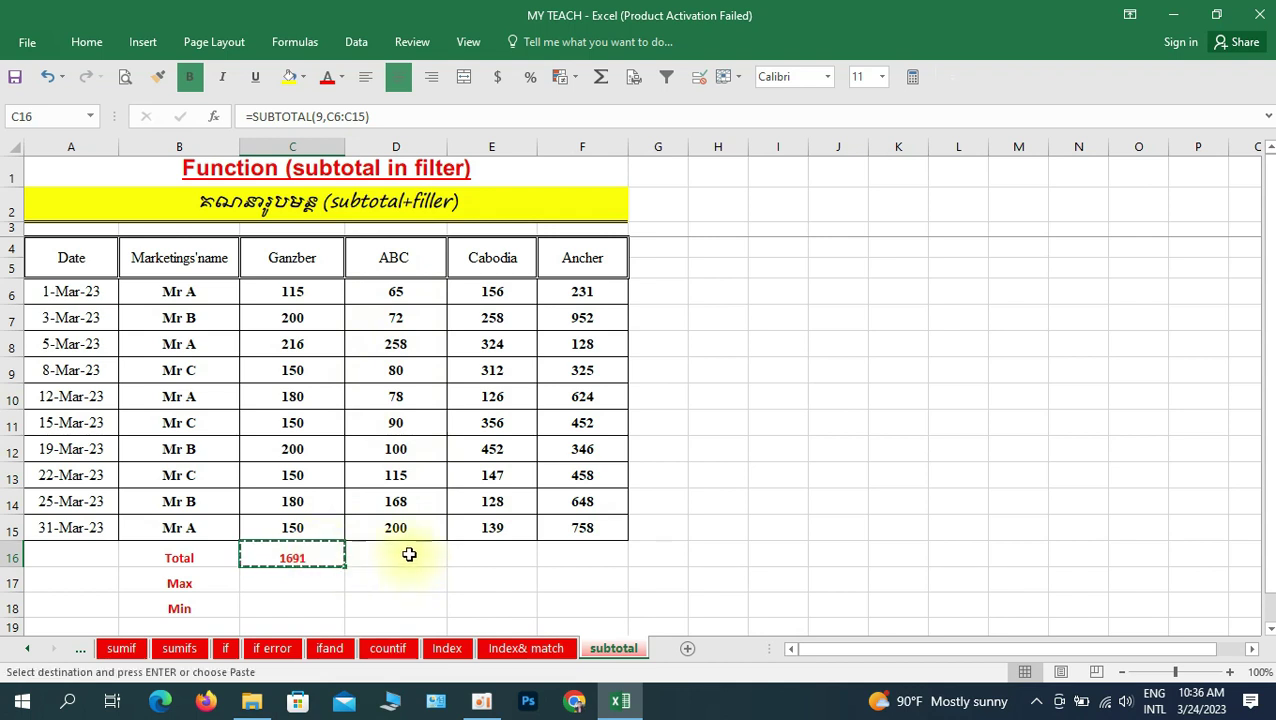
click(408, 554)
key(ctrl+v)
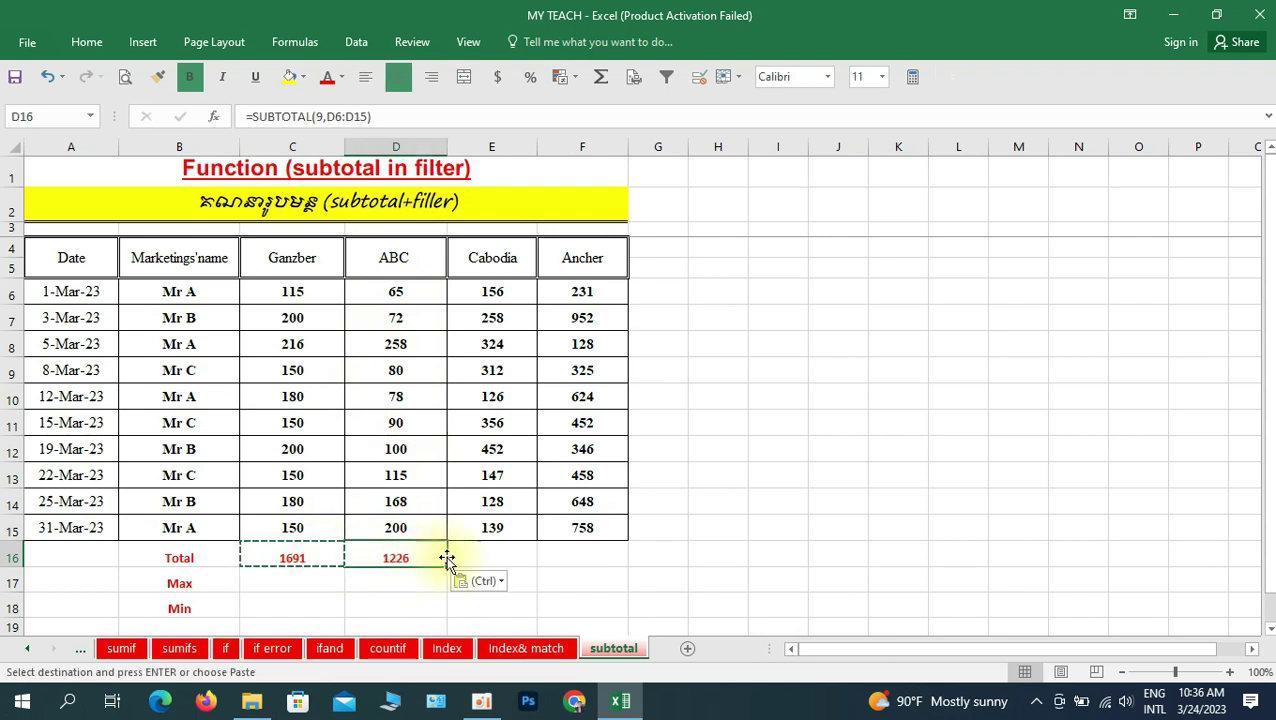
click(494, 555)
key(ctrl+v)
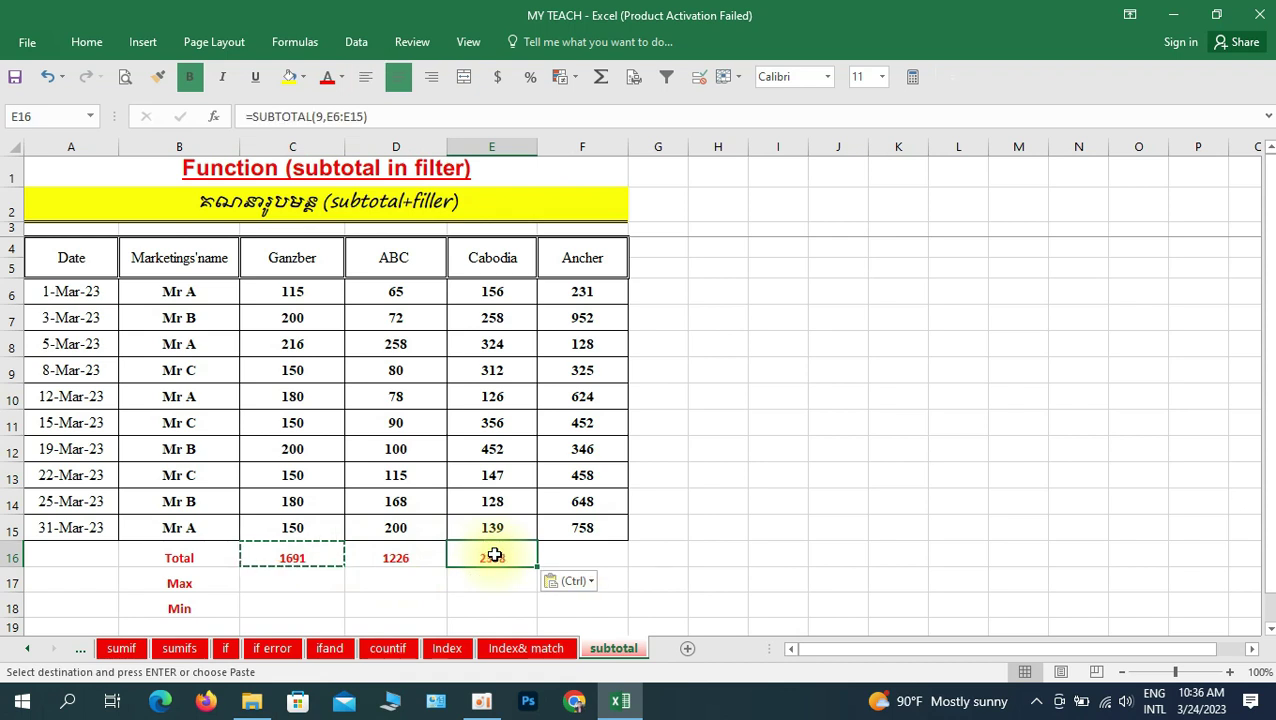
click(584, 556)
key(ctrl+v)
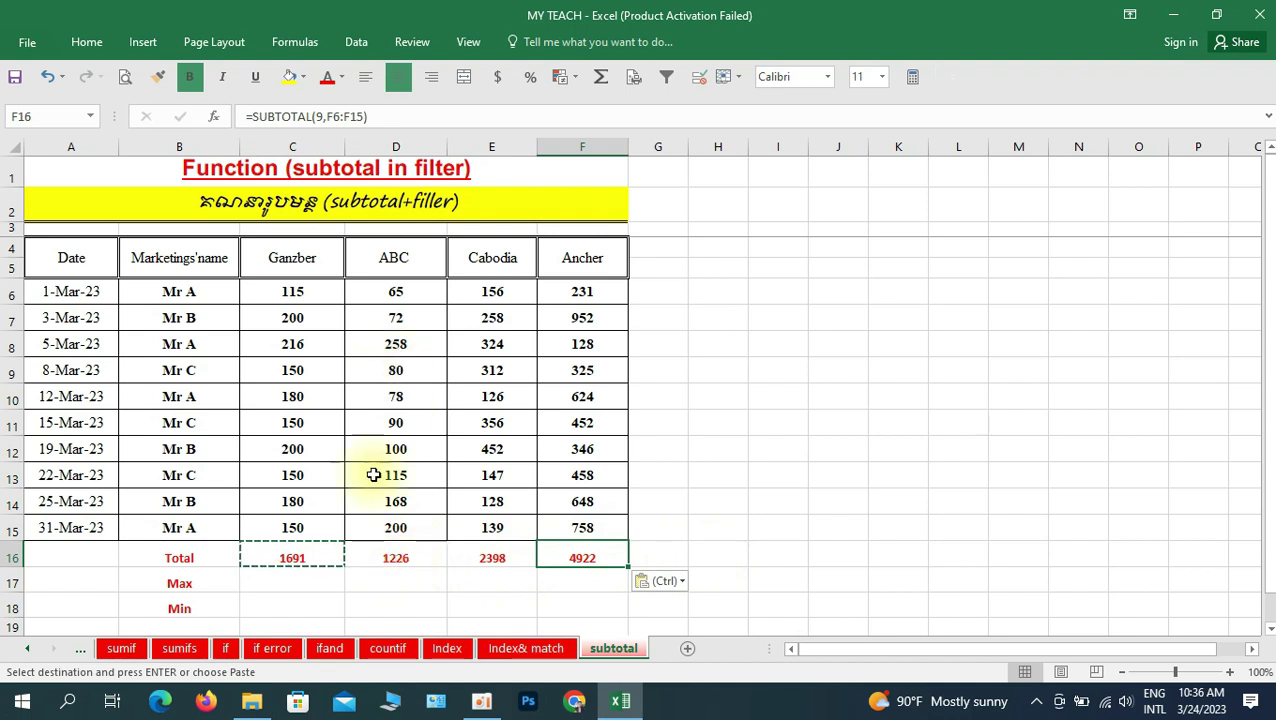
double_click(411, 556)
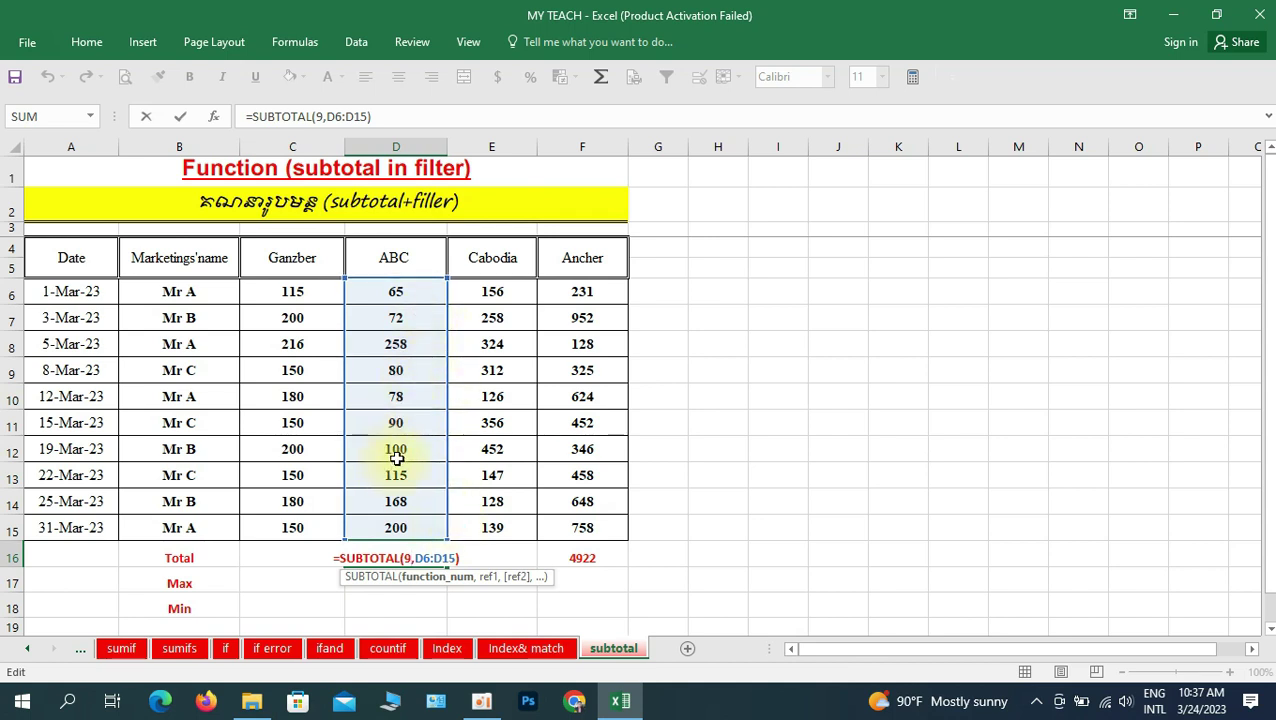
key(Return)
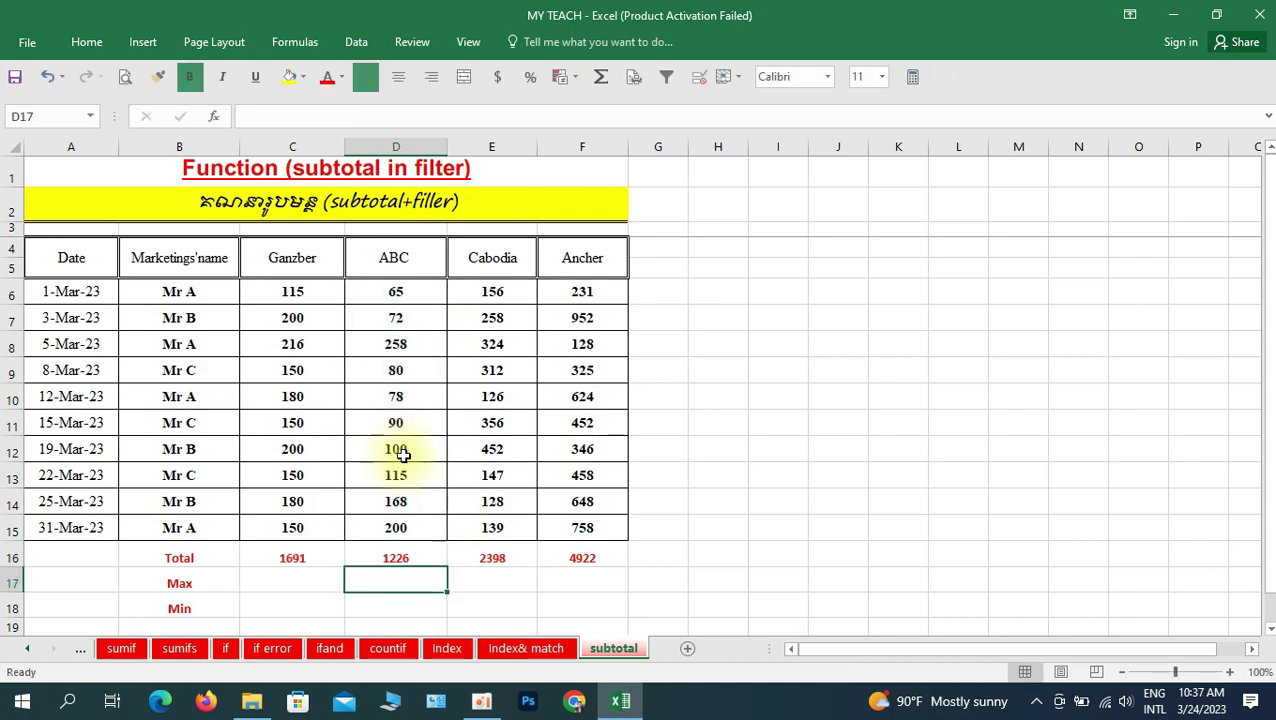
double_click(503, 557)
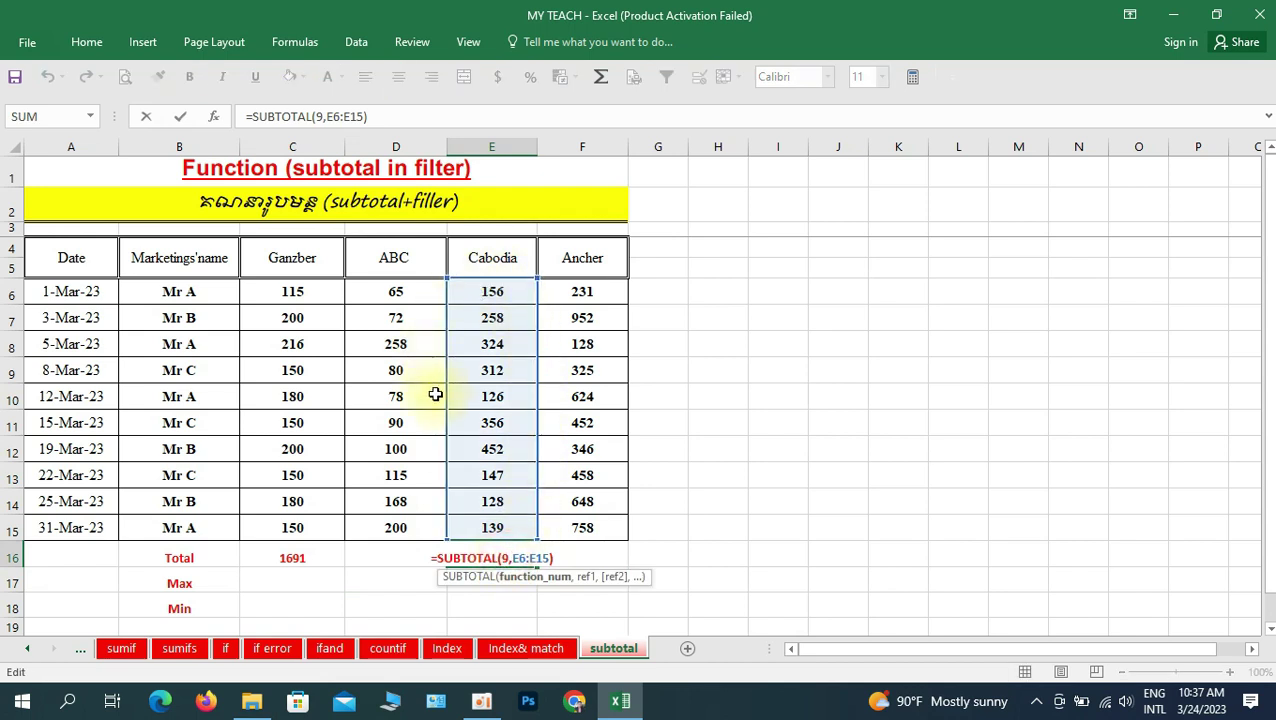
key(Return)
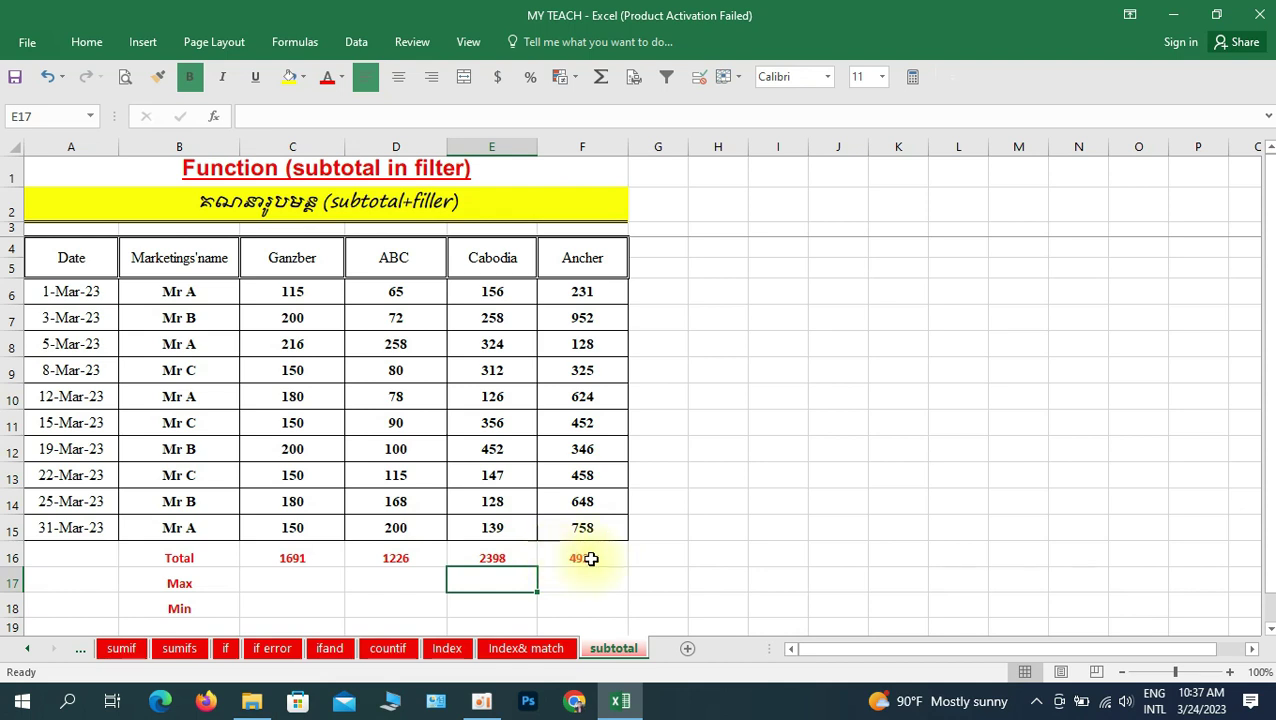
double_click(591, 559)
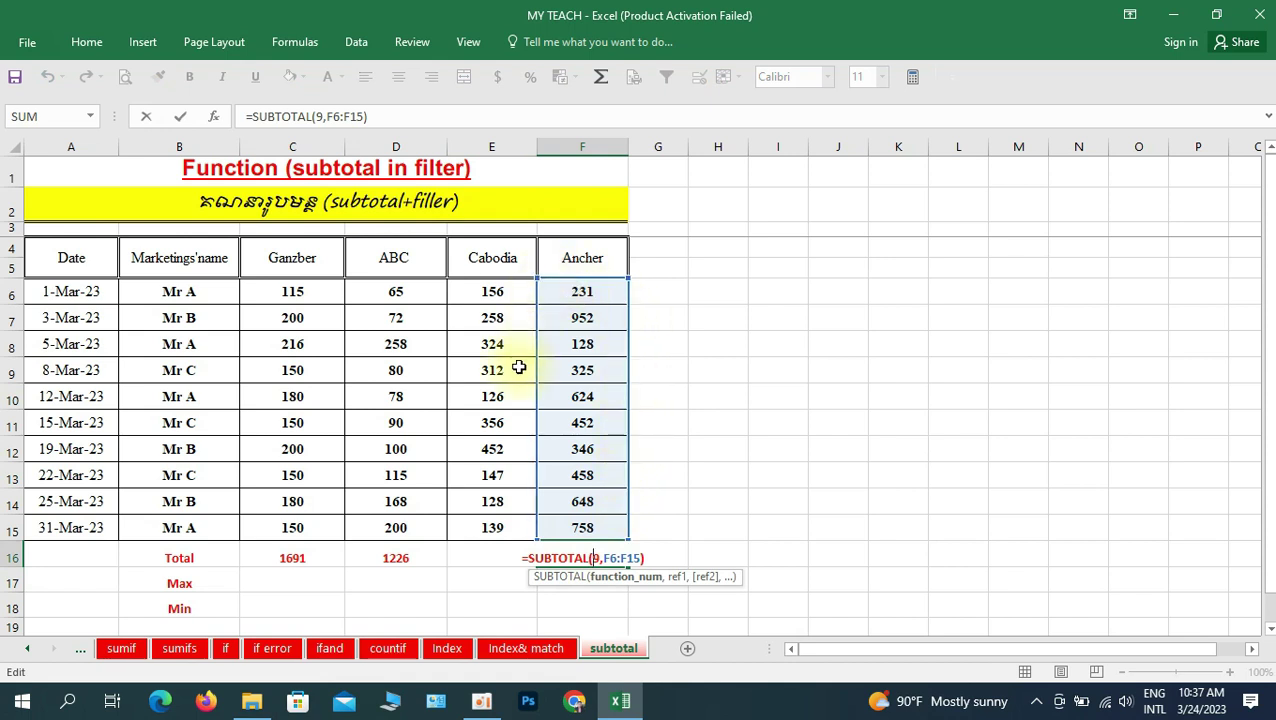
key(Return)
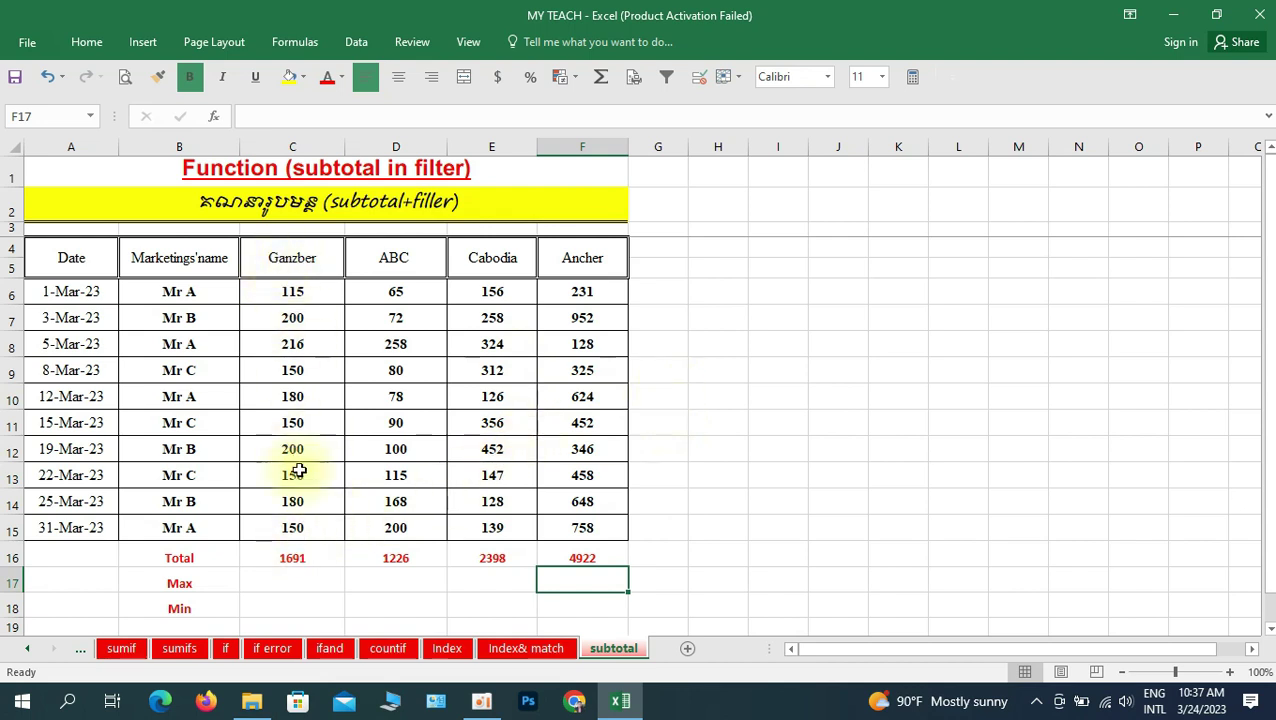
click(314, 557)
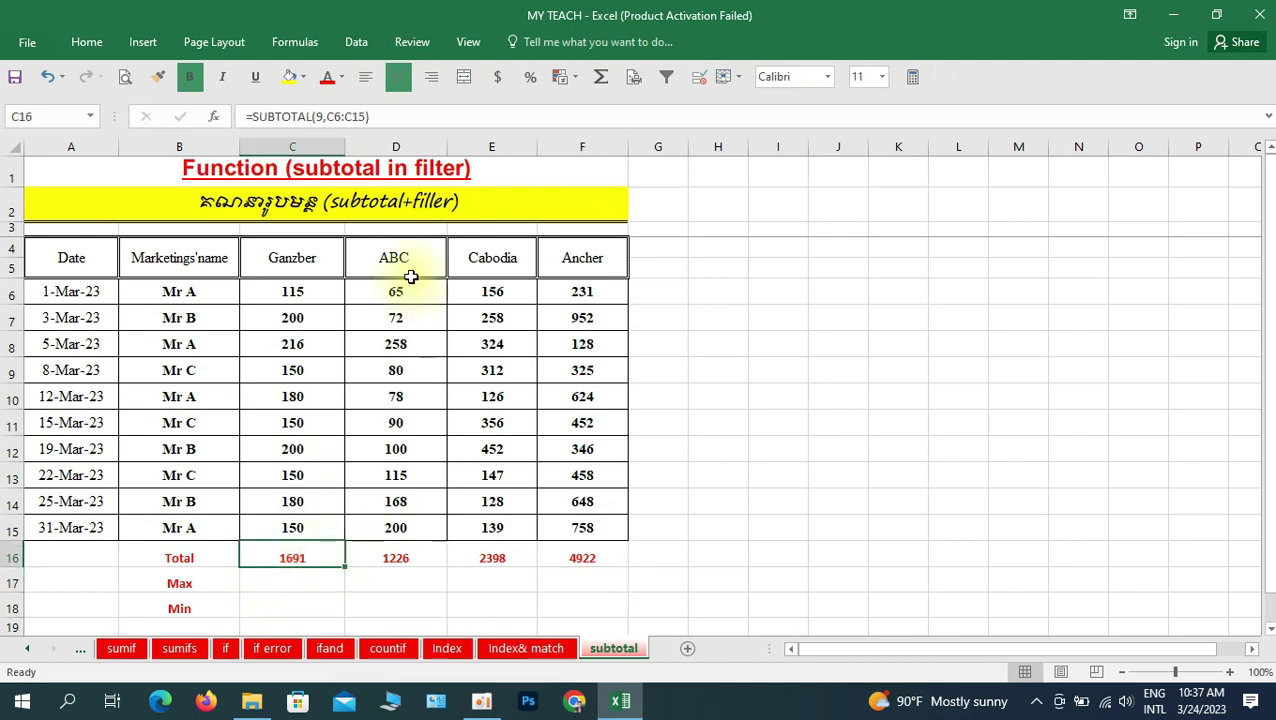
click(417, 559)
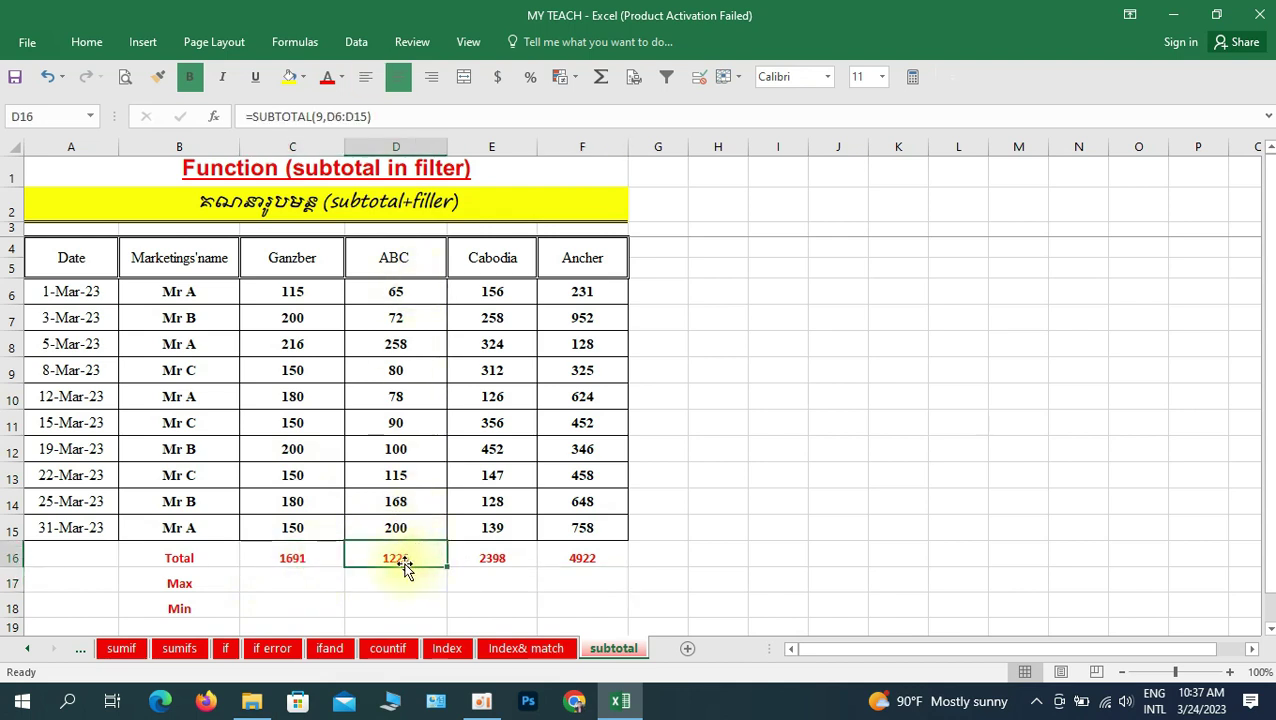
click(512, 560)
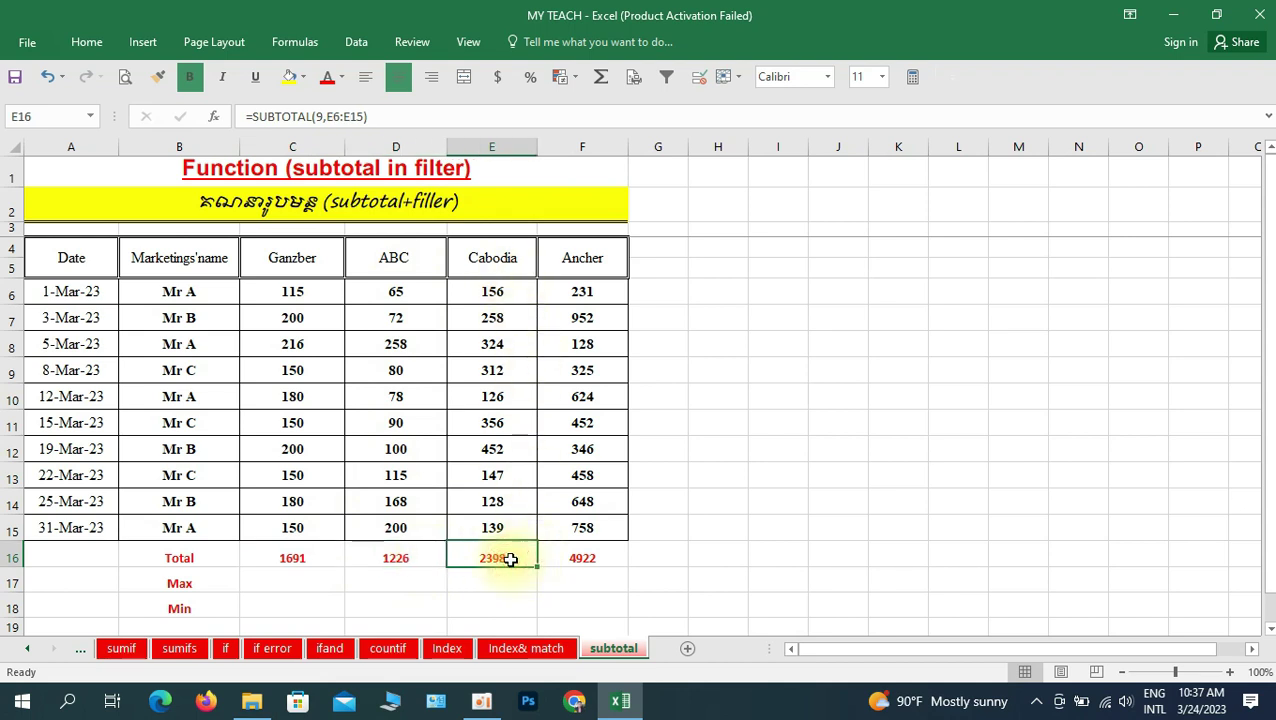
click(607, 559)
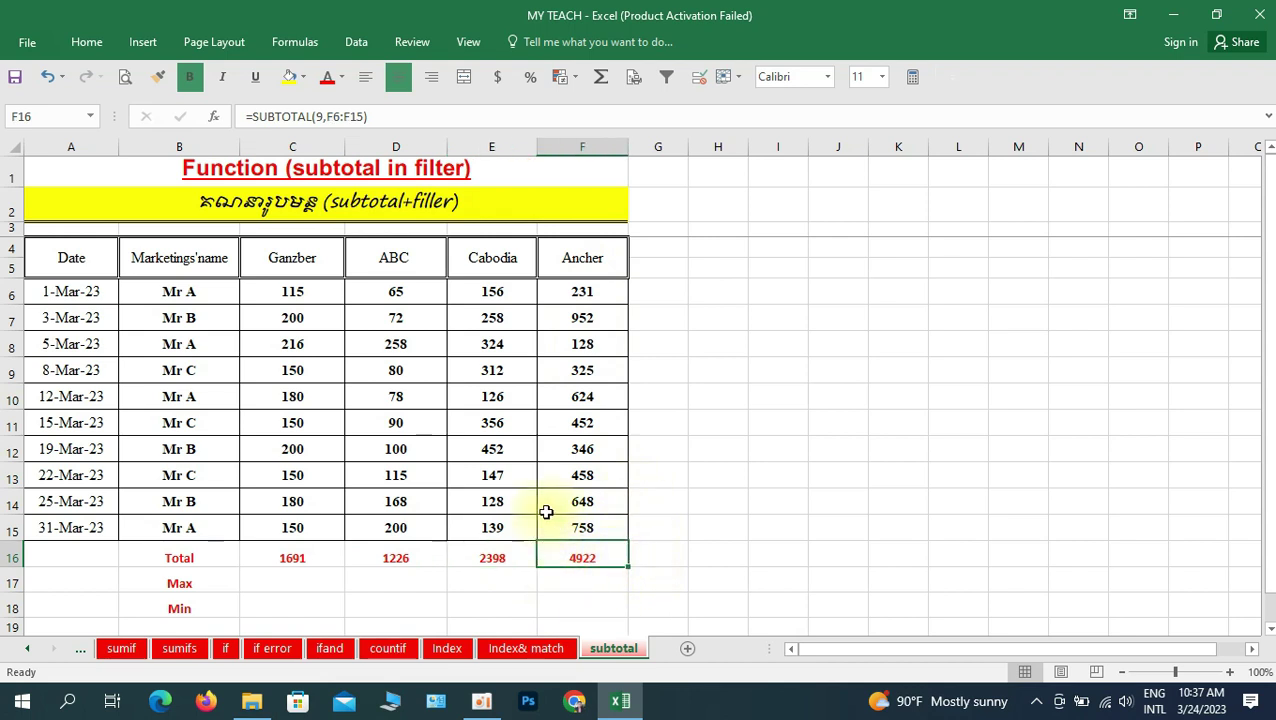
scroll(285, 545, down, 1)
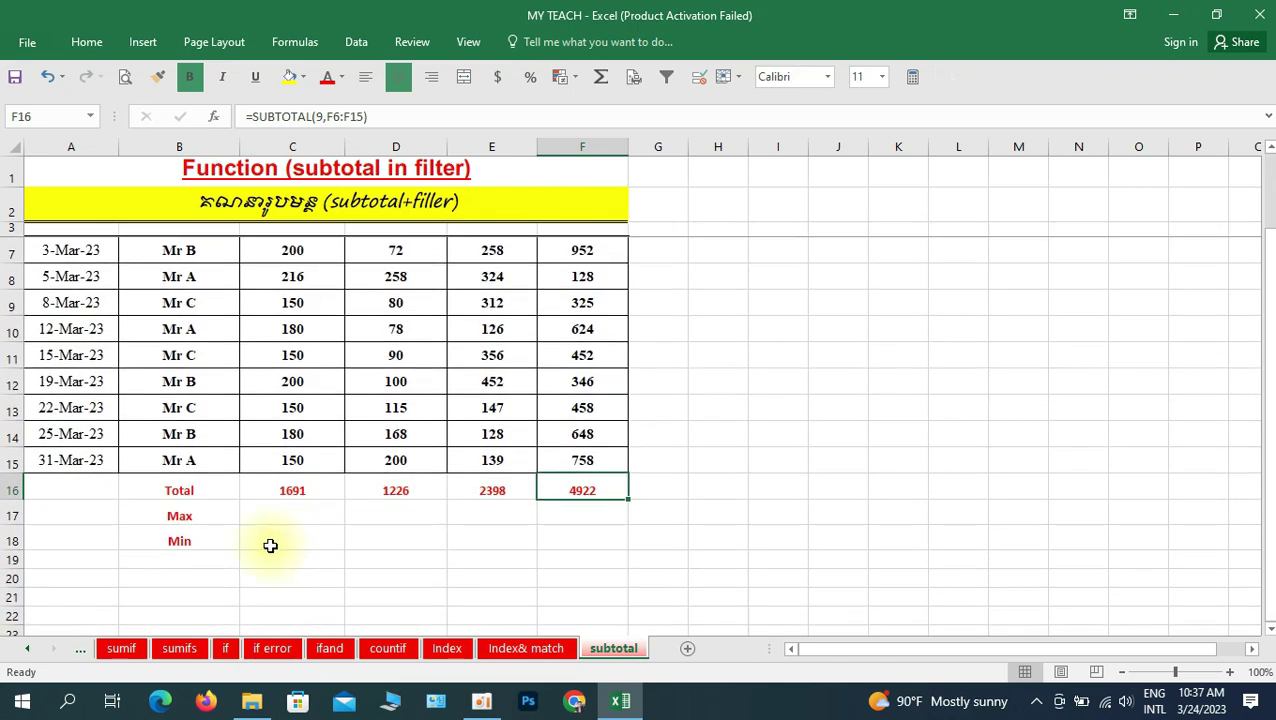
click(213, 512)
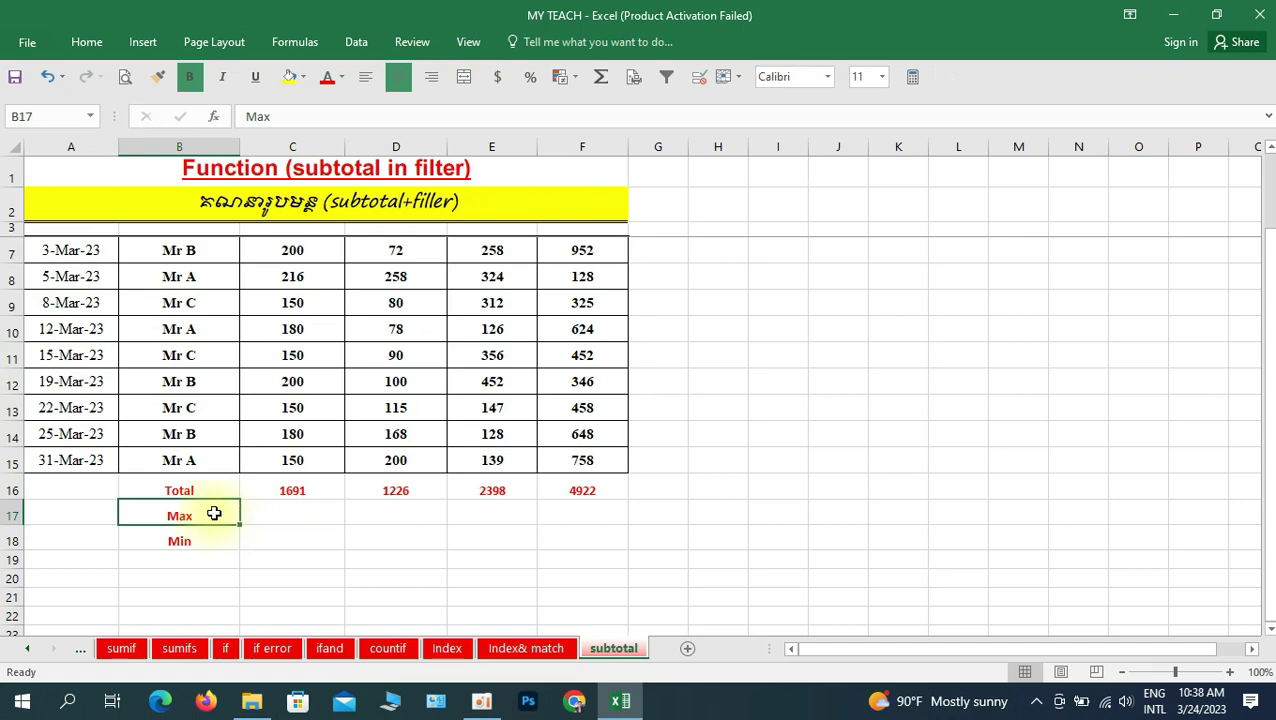
scroll(212, 520, up, 1)
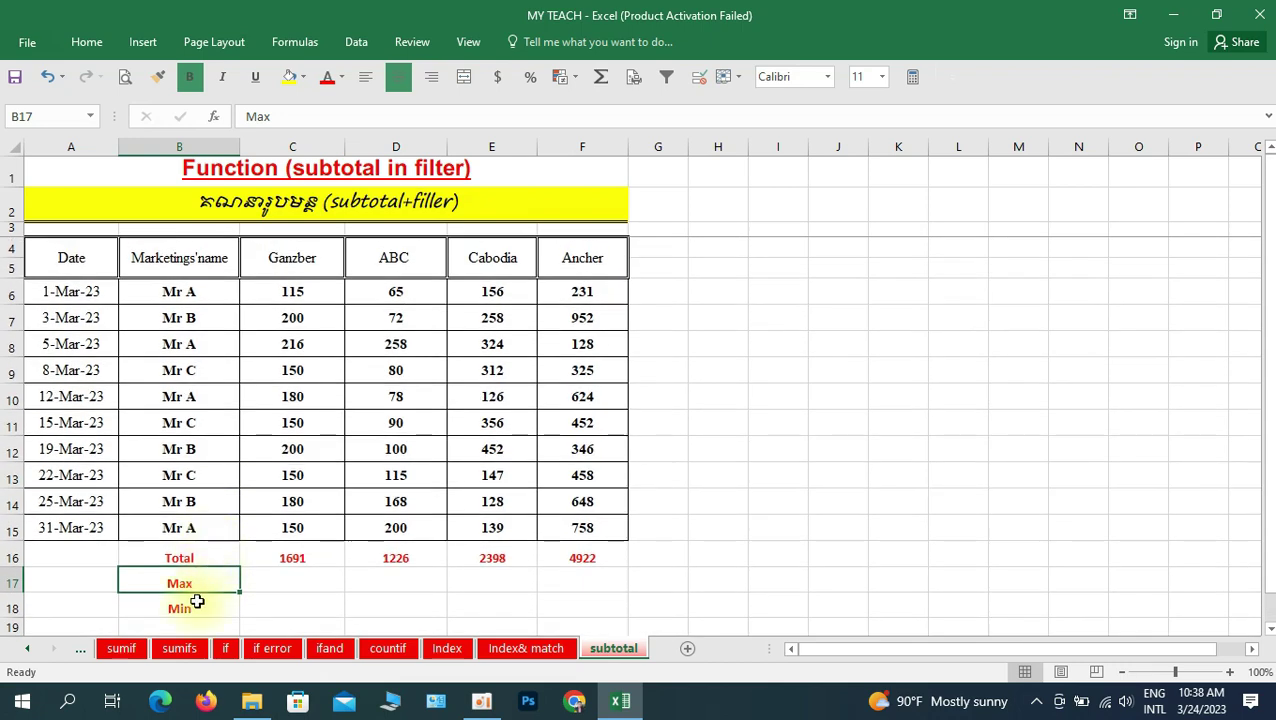
click(215, 609)
scroll(280, 586, down, 1)
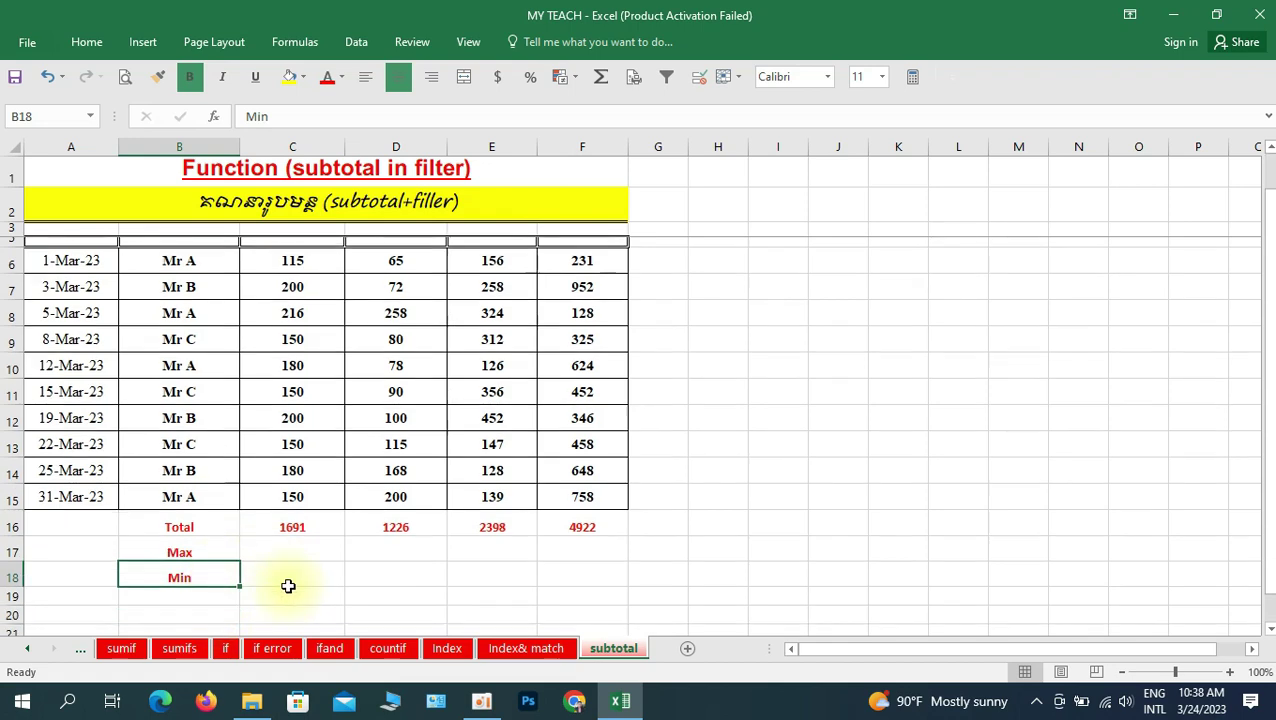
scroll(300, 565, down, 1)
scroll(305, 465, up, 1)
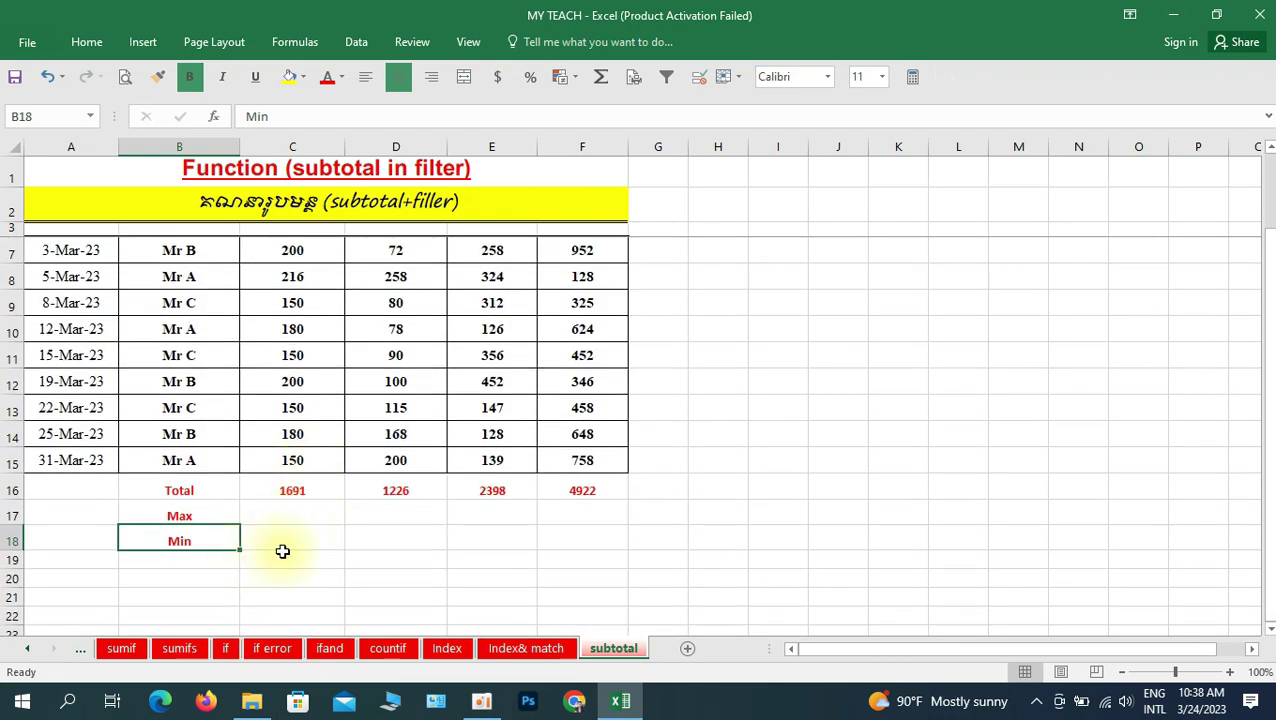
scroll(283, 551, up, 1)
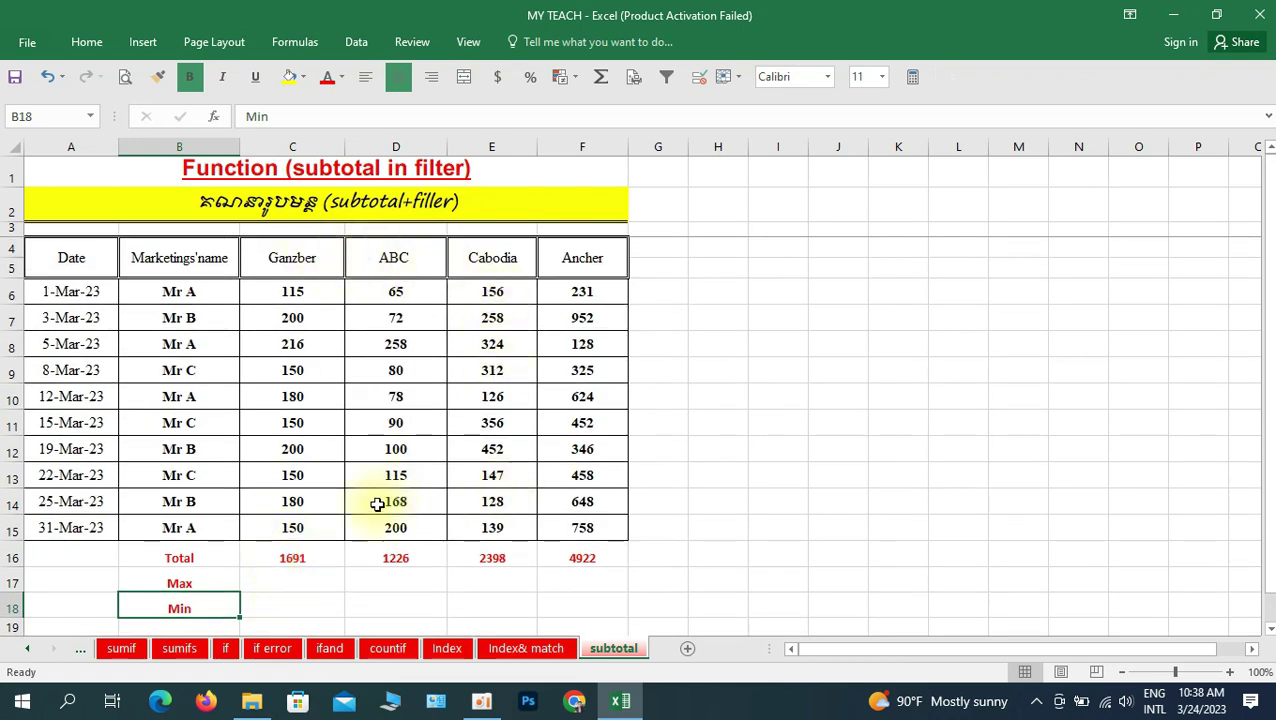
scroll(346, 488, down, 1)
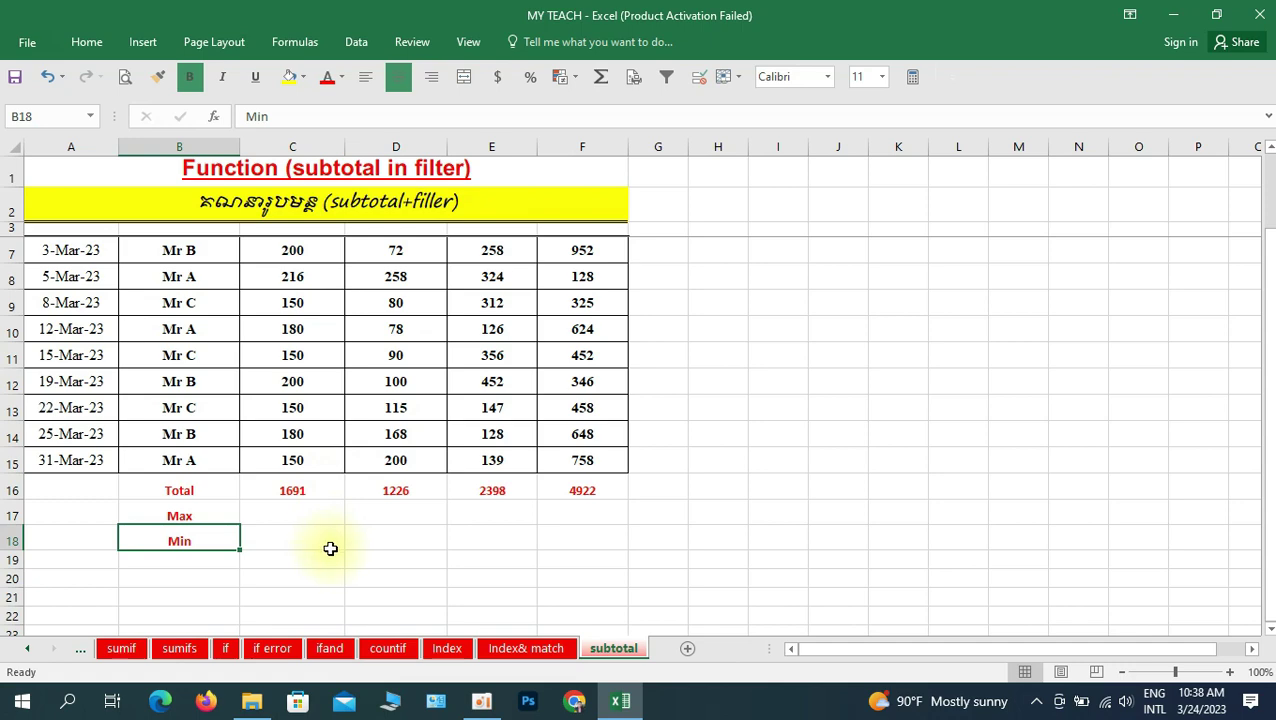
scroll(459, 394, up, 1)
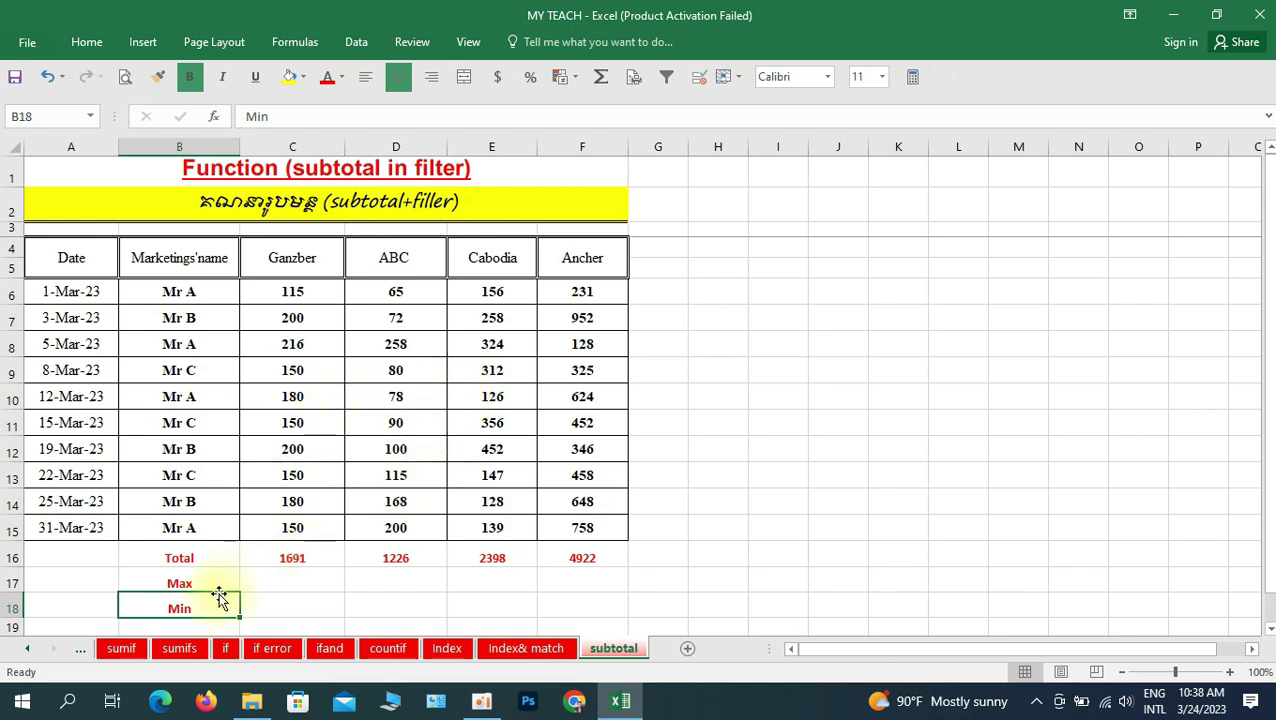
click(215, 583)
Enter =SUBTOTAL(4,C6:C15) in C17 for Ganzber's maximum of 216.
click(323, 587)
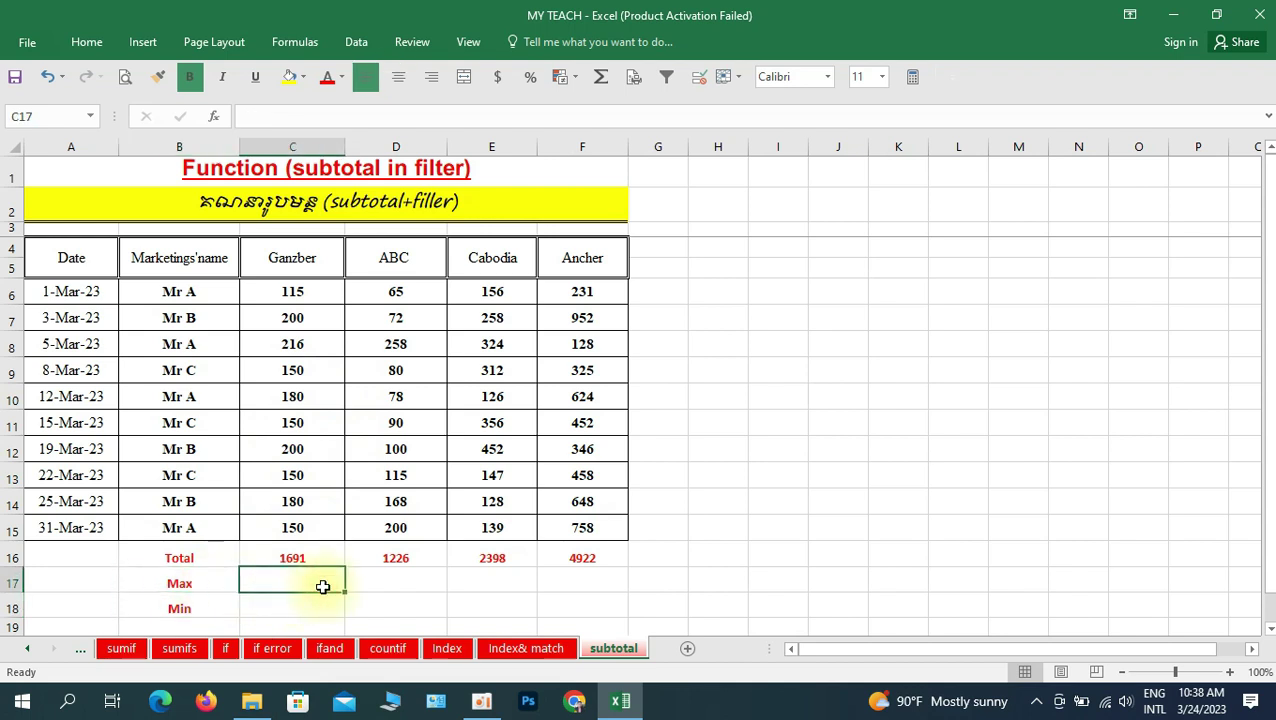
text(=)
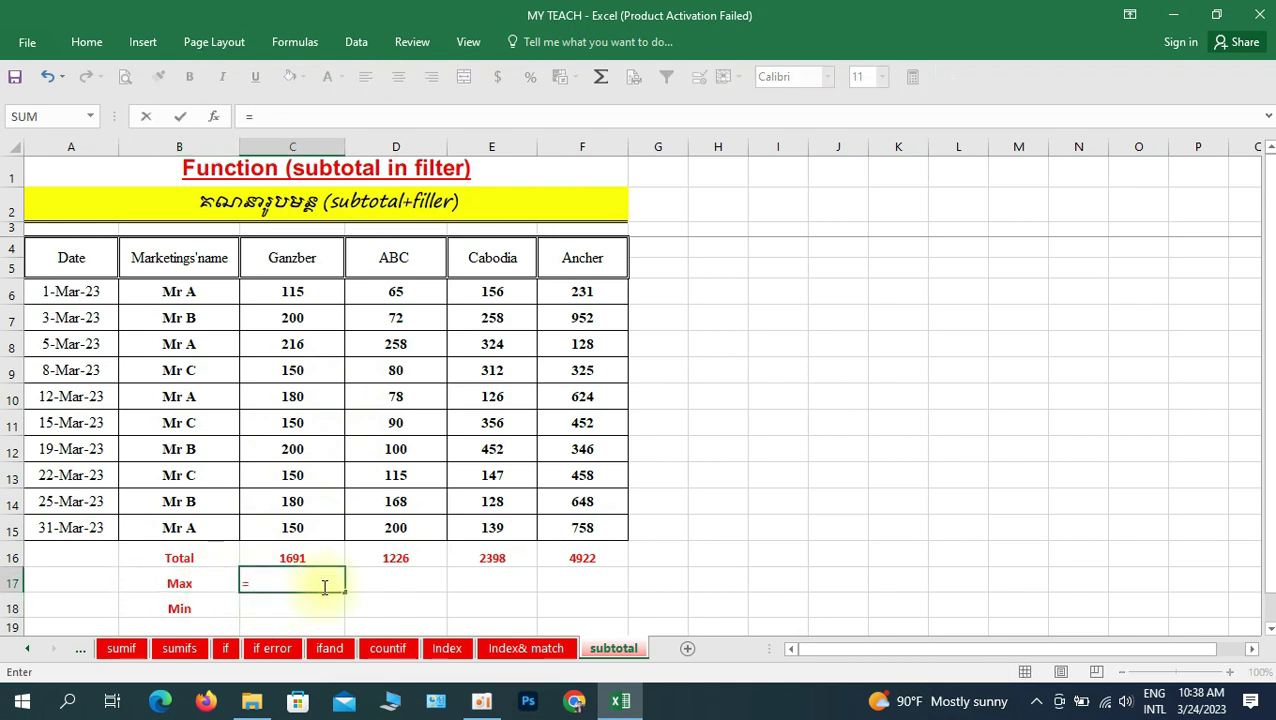
text(sub)
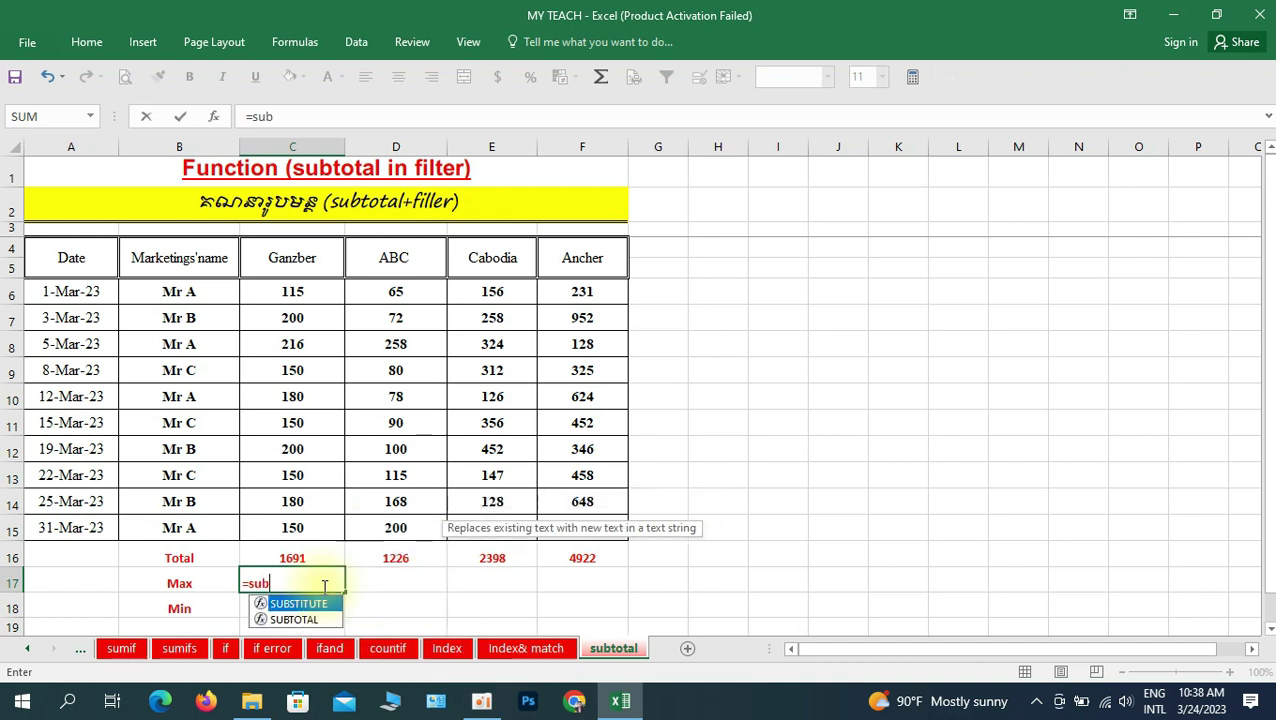
text(tot)
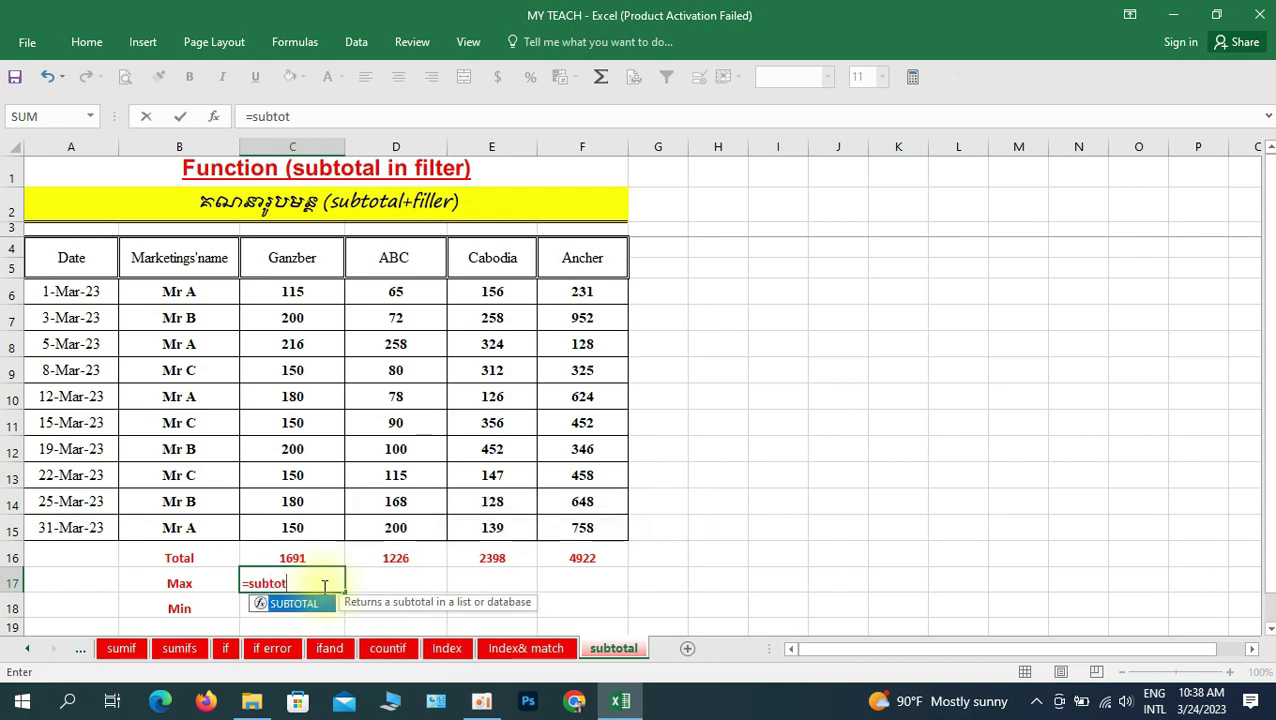
text(al(4)
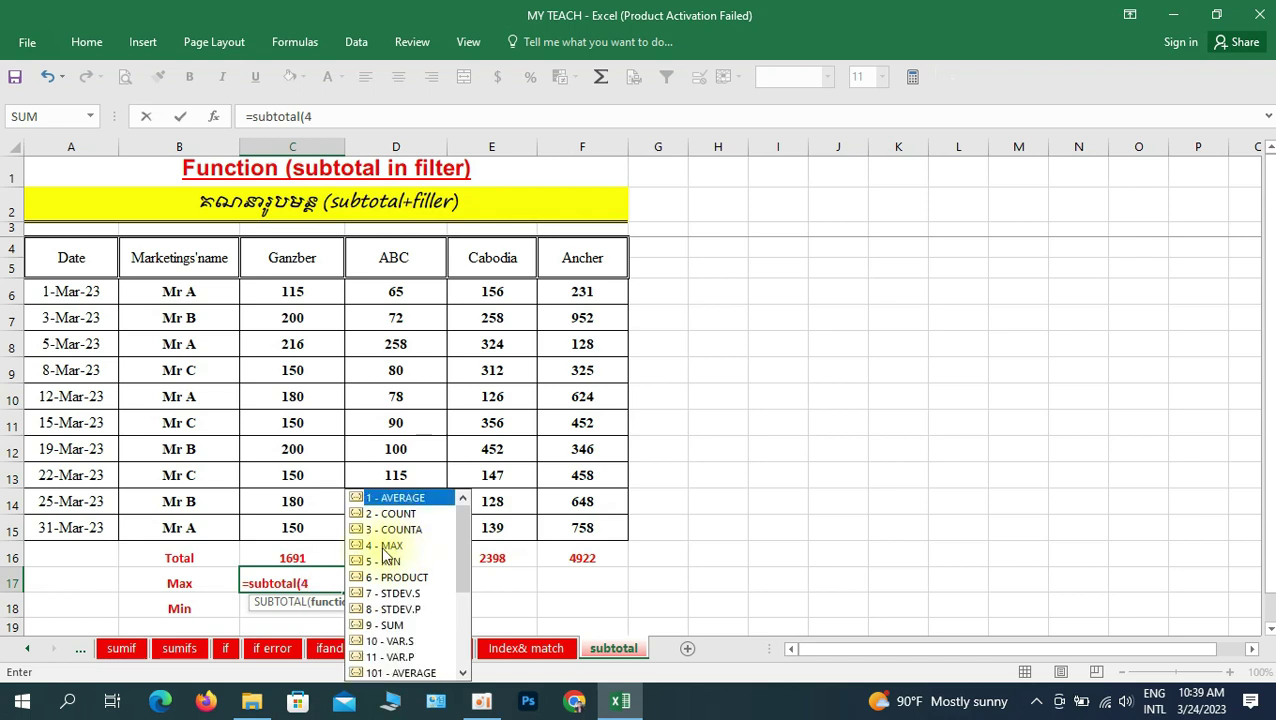
text(,)
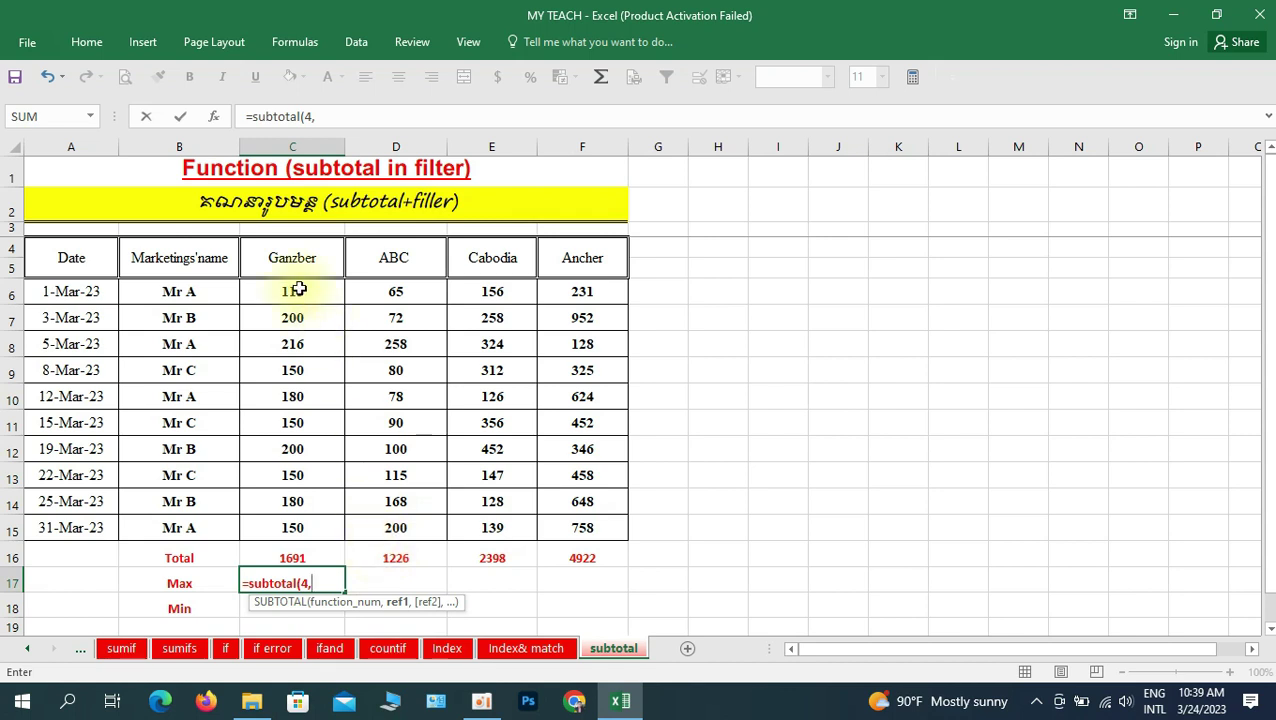
drag(298, 290, 298, 525)
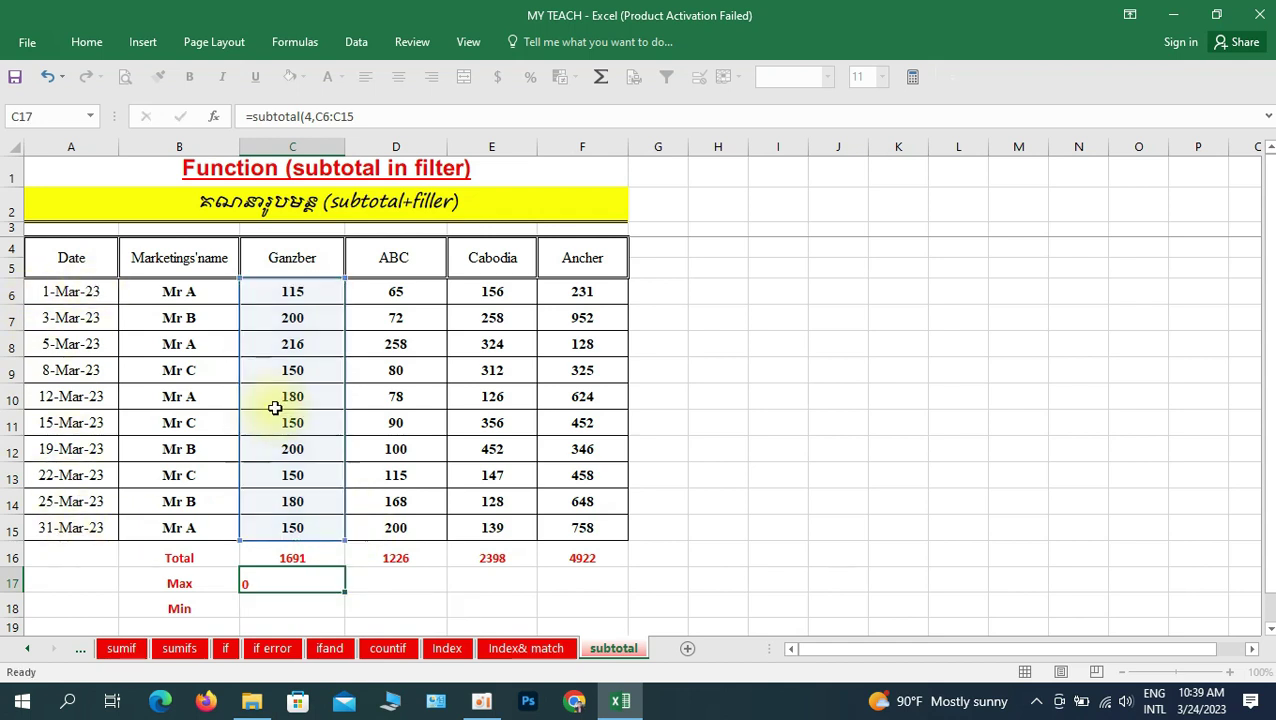
key(Return)
click(316, 580)
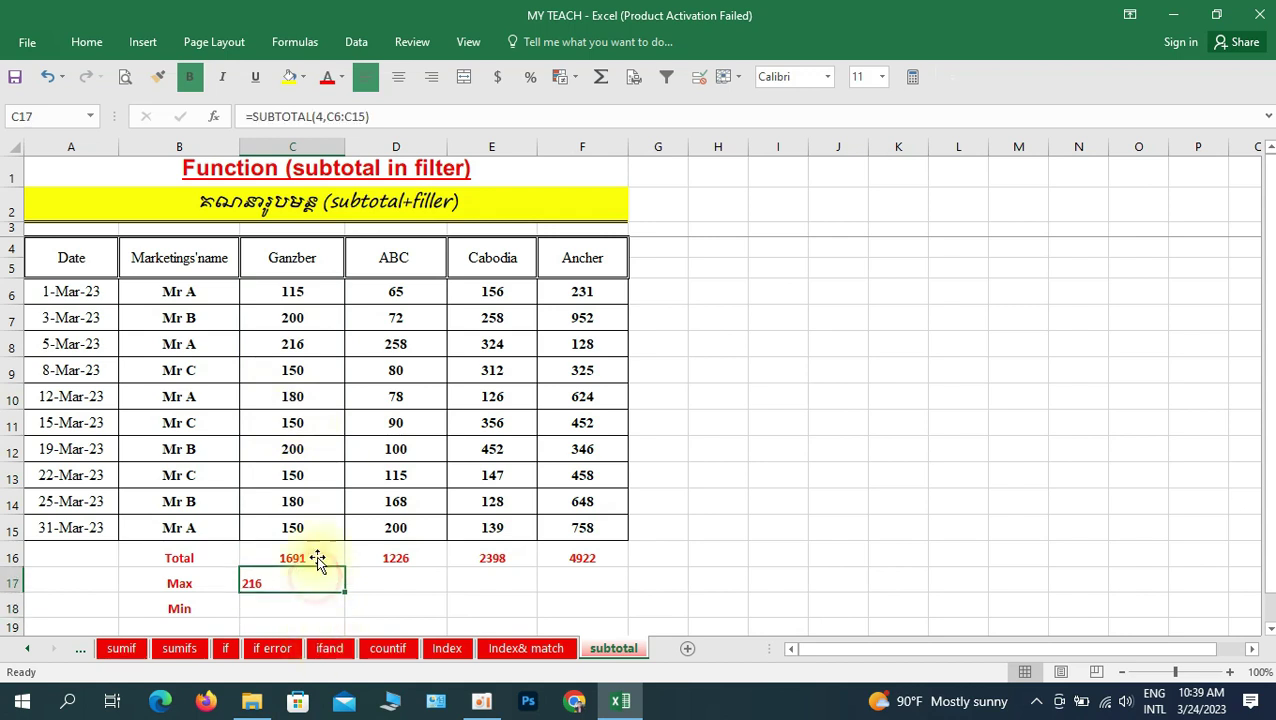
Centre 216 in C17 and trace it to its sale's date and salesperson in row 8.
click(398, 77)
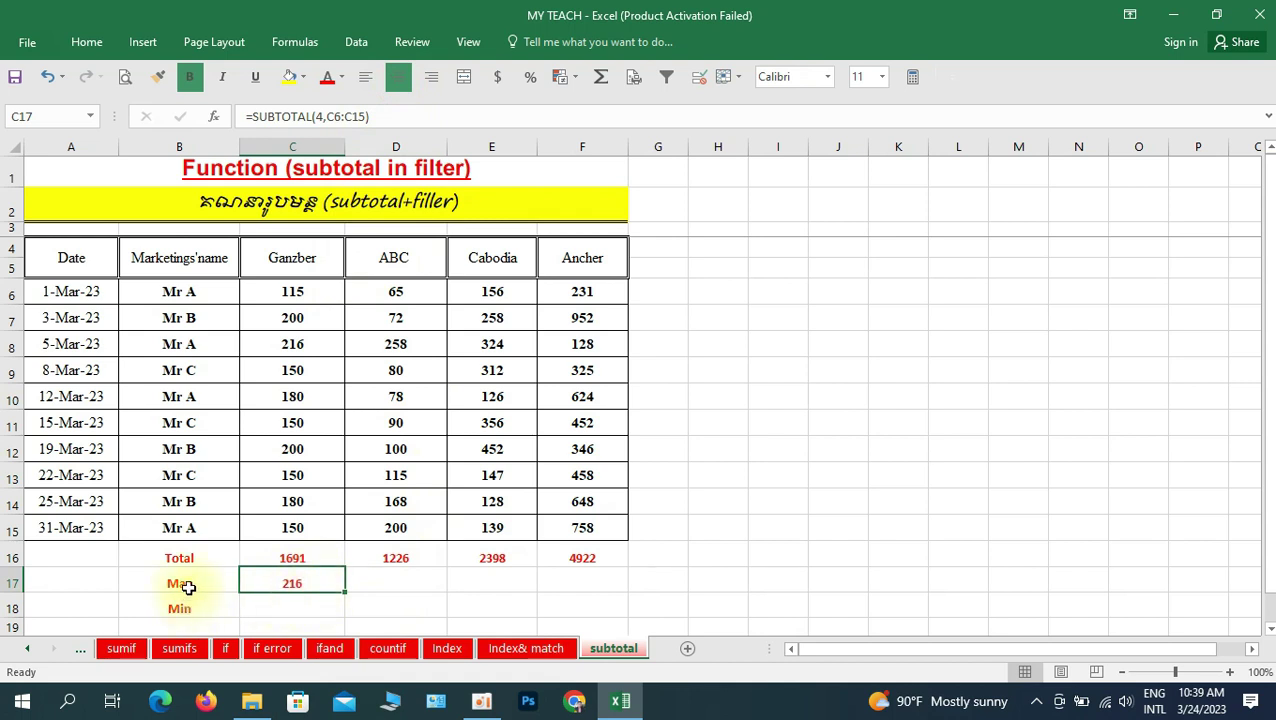
click(302, 583)
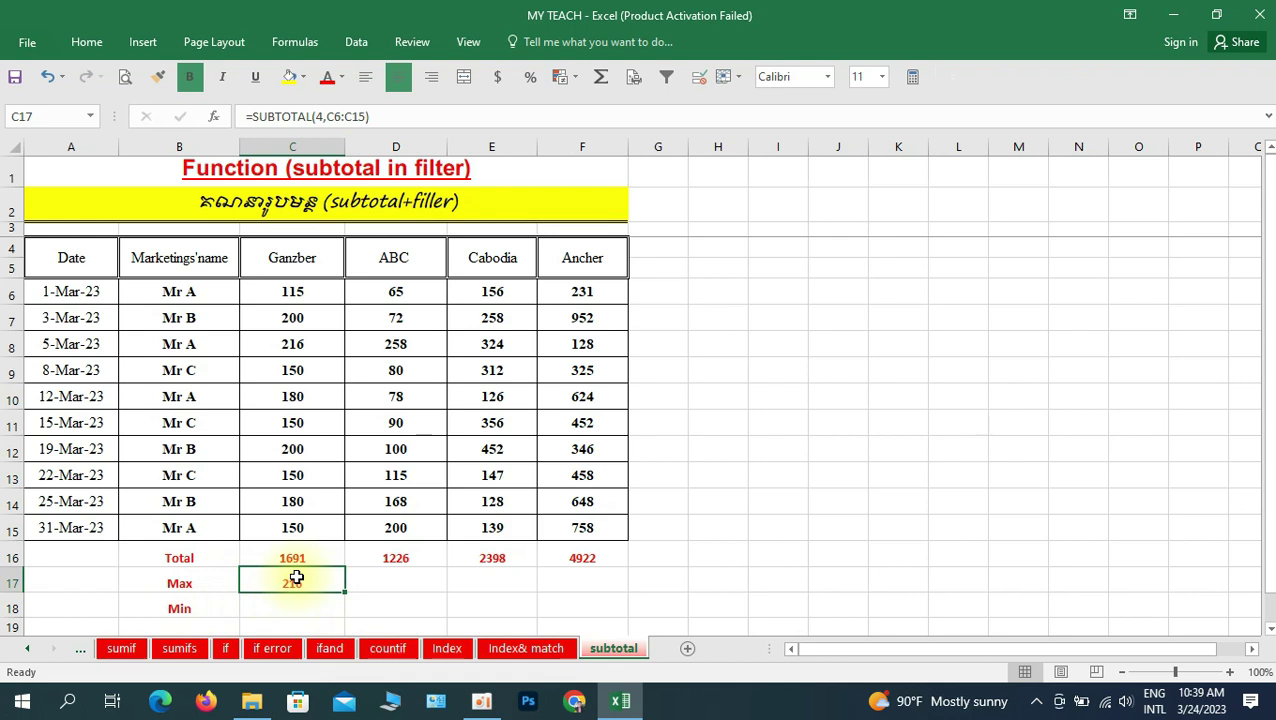
click(293, 343)
click(89, 343)
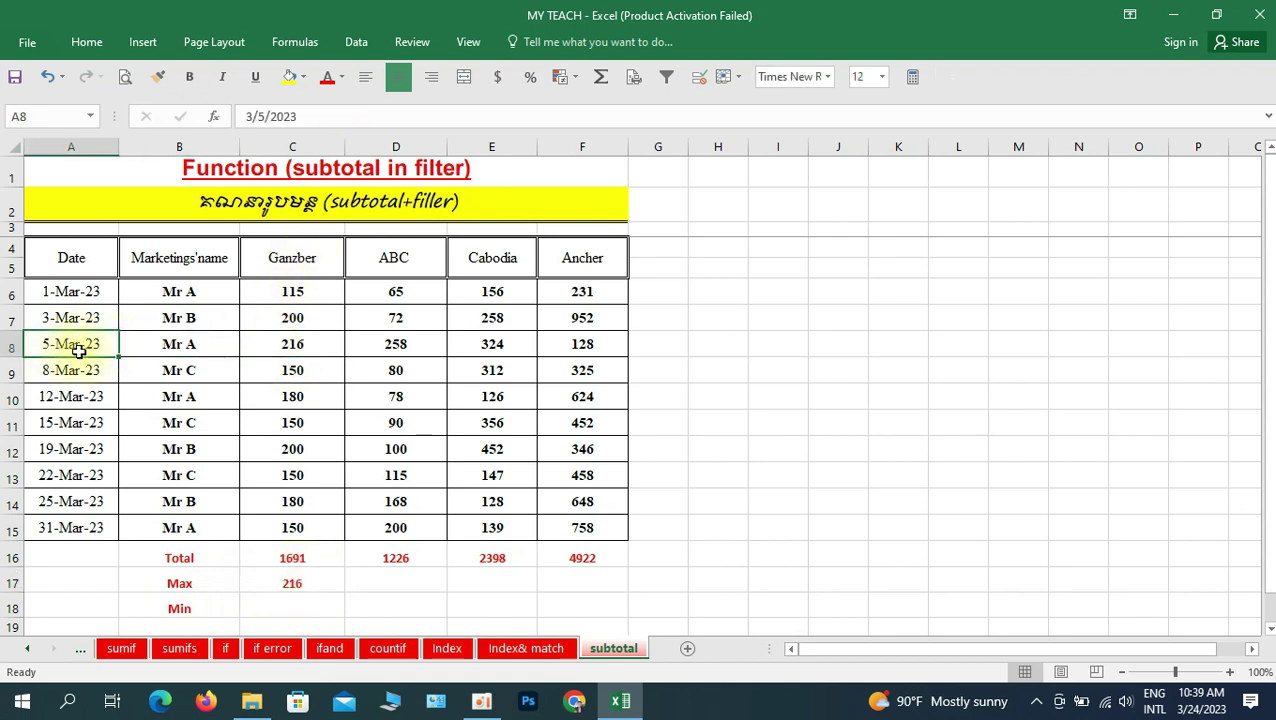
click(183, 345)
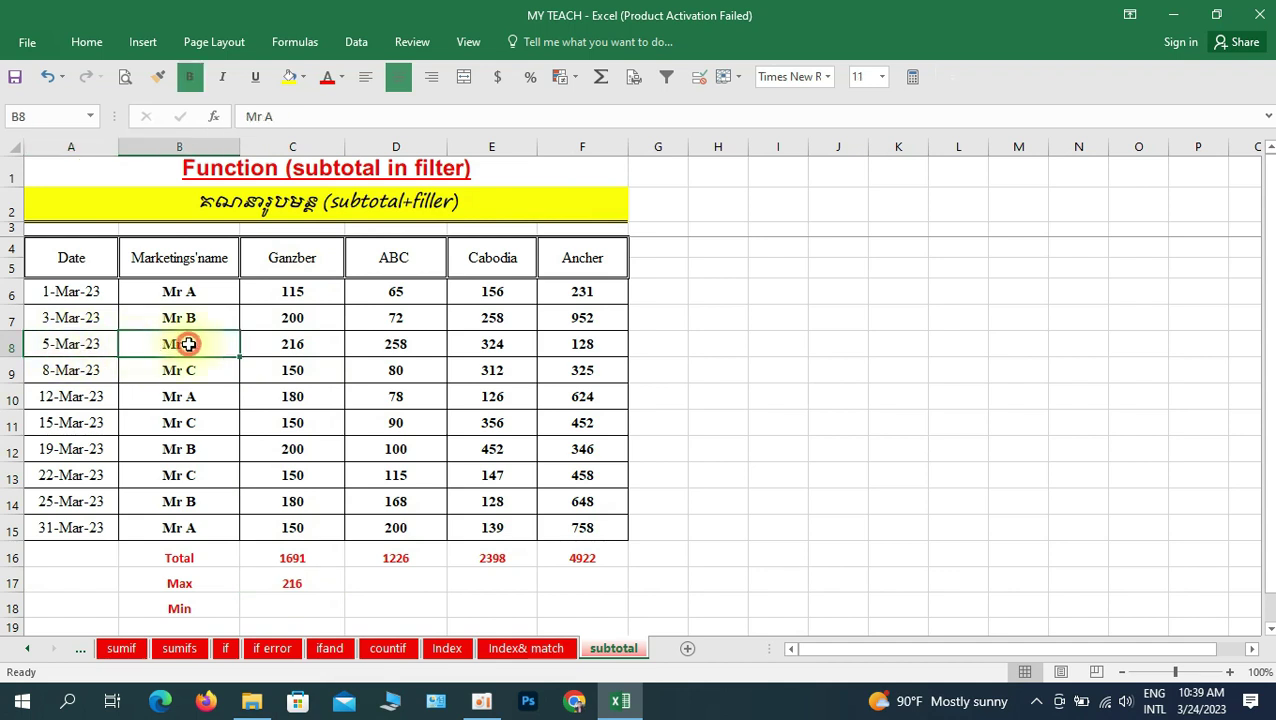
click(295, 342)
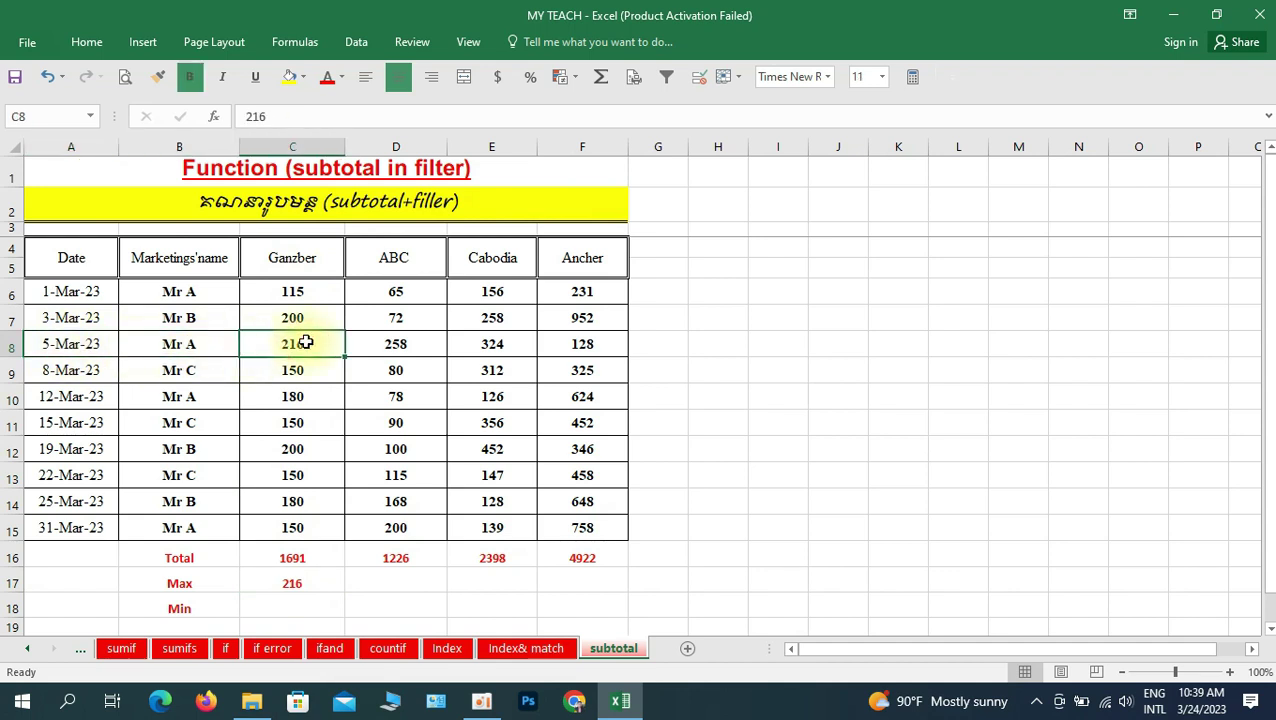
scroll(333, 567, down, 1)
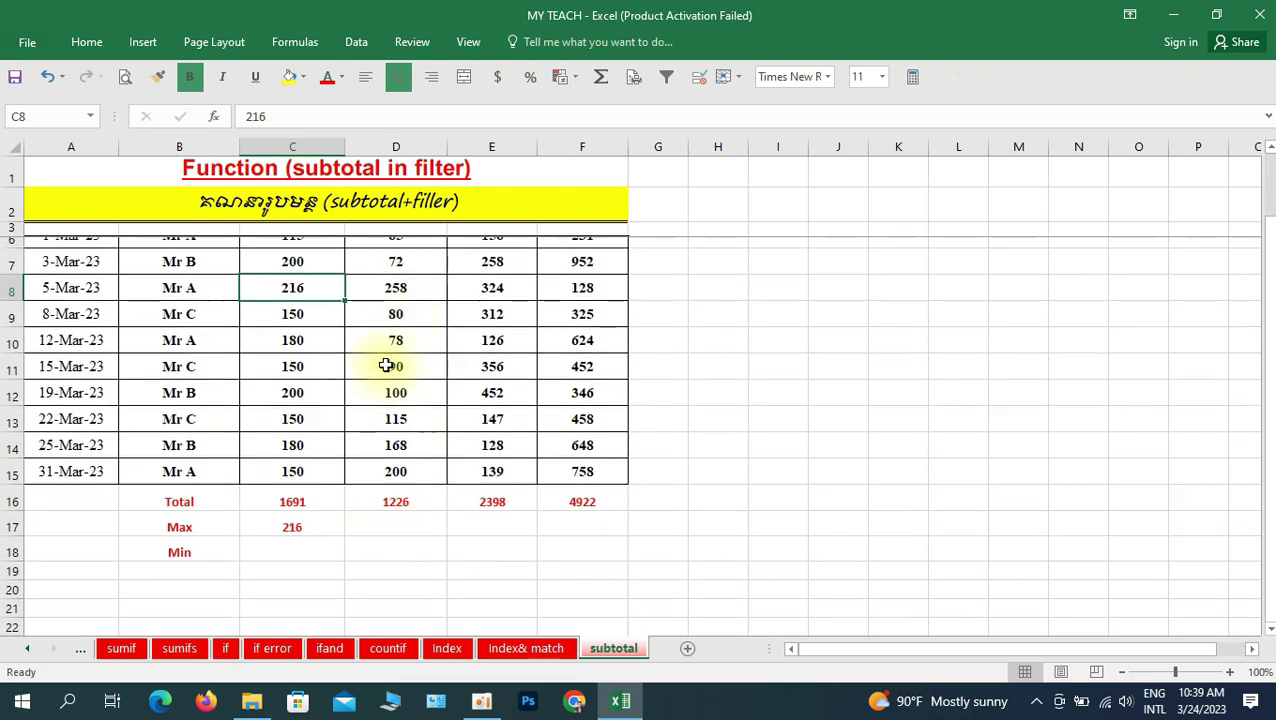
scroll(386, 366, up, 1)
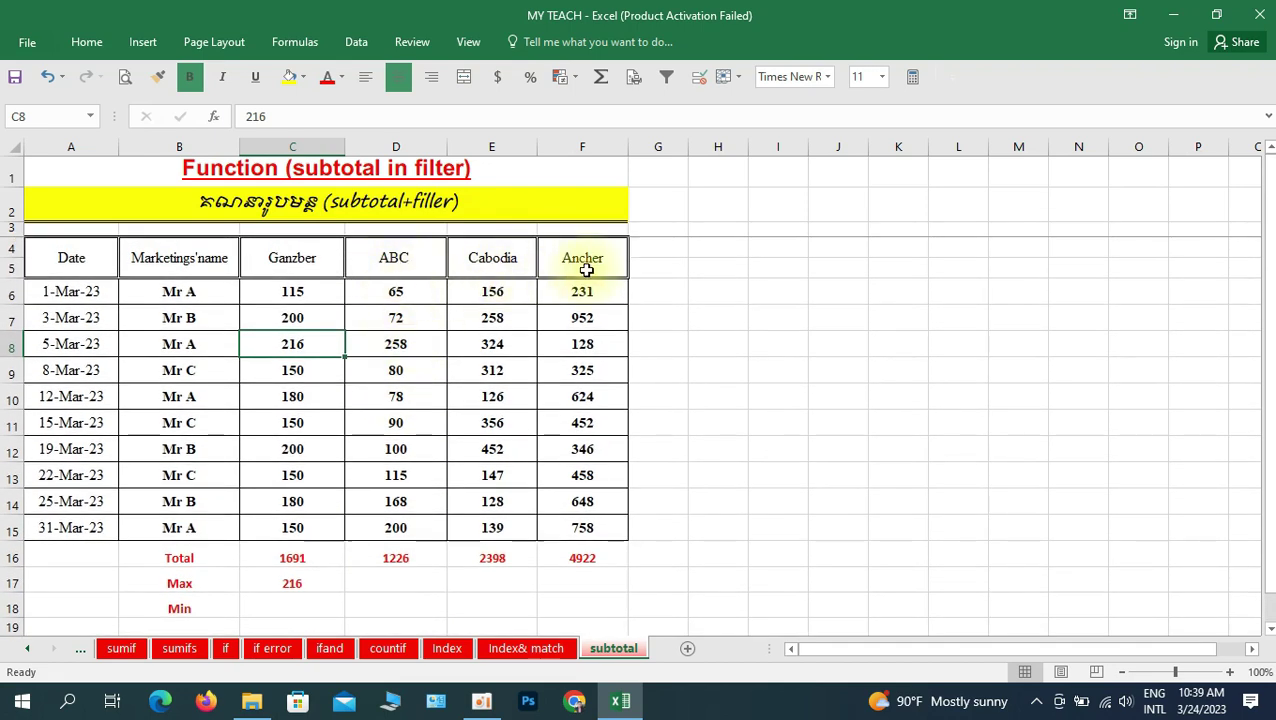
click(316, 578)
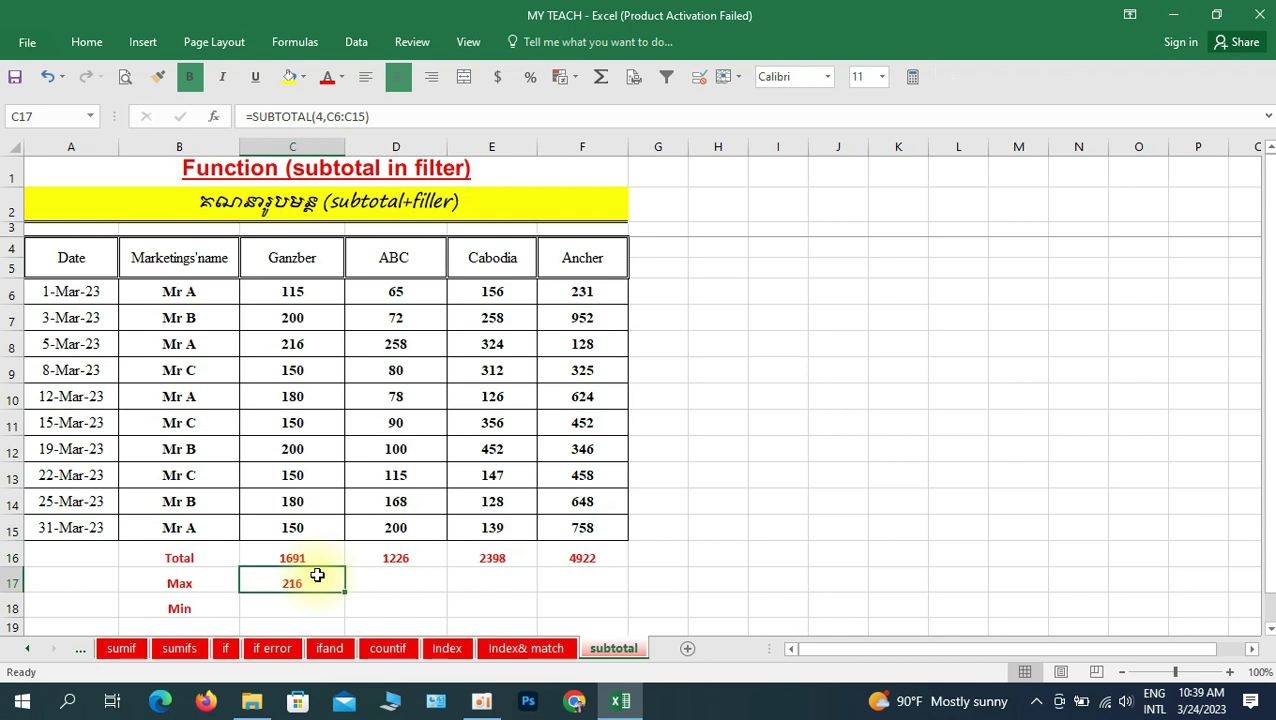
Copy the C17 maximum formula into D17, E17 and F17, giving 258, 452 and 952.
key(ctrl+c)
click(391, 584)
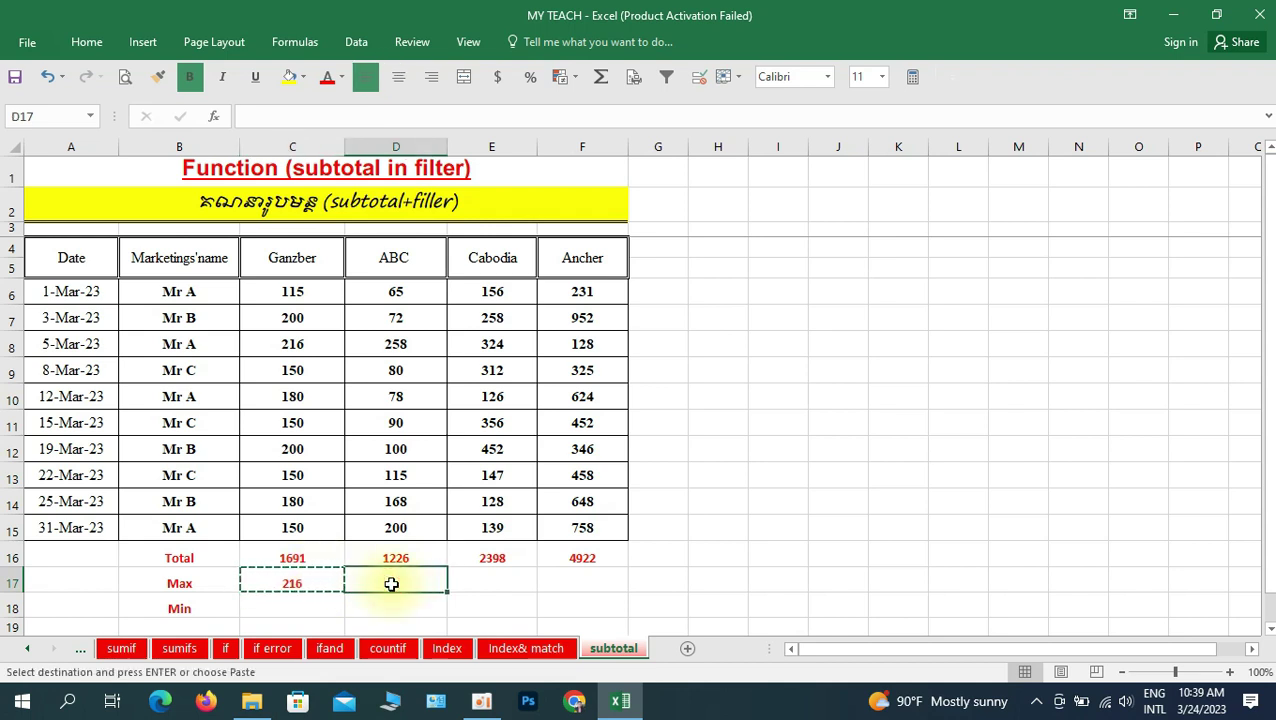
key(ctrl+v)
click(466, 585)
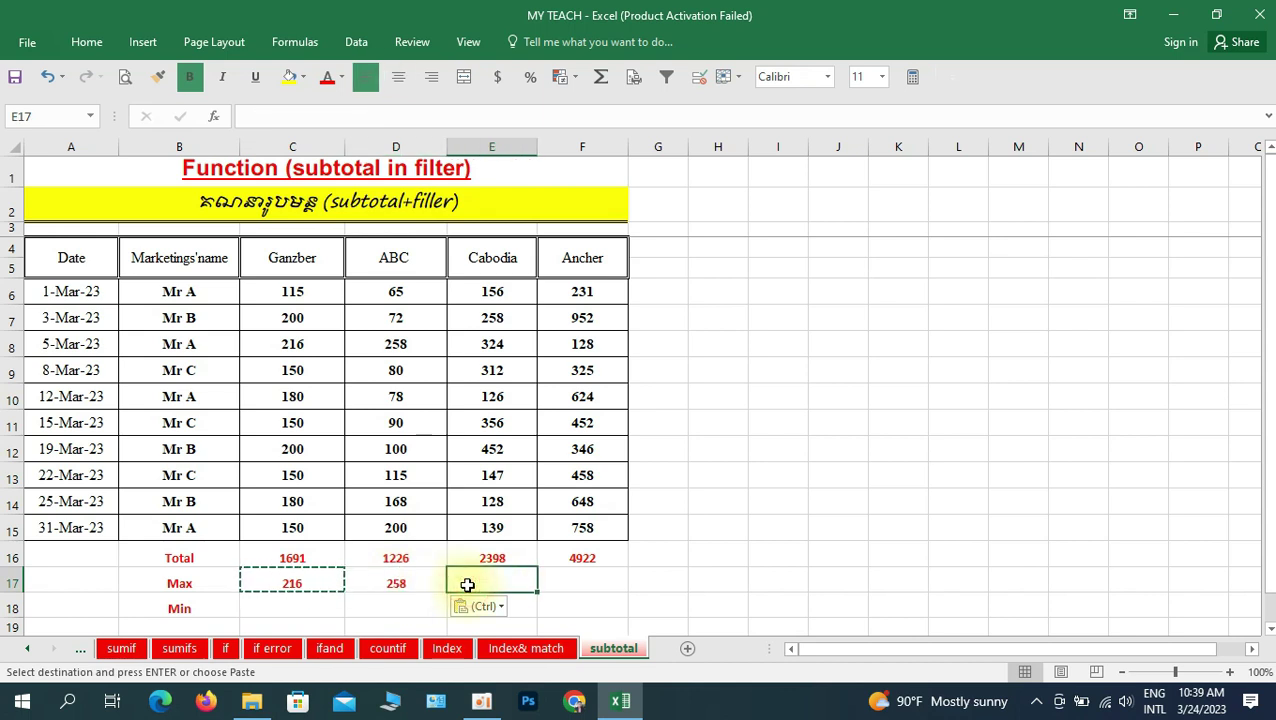
key(ctrl+v)
click(596, 582)
key(ctrl+v)
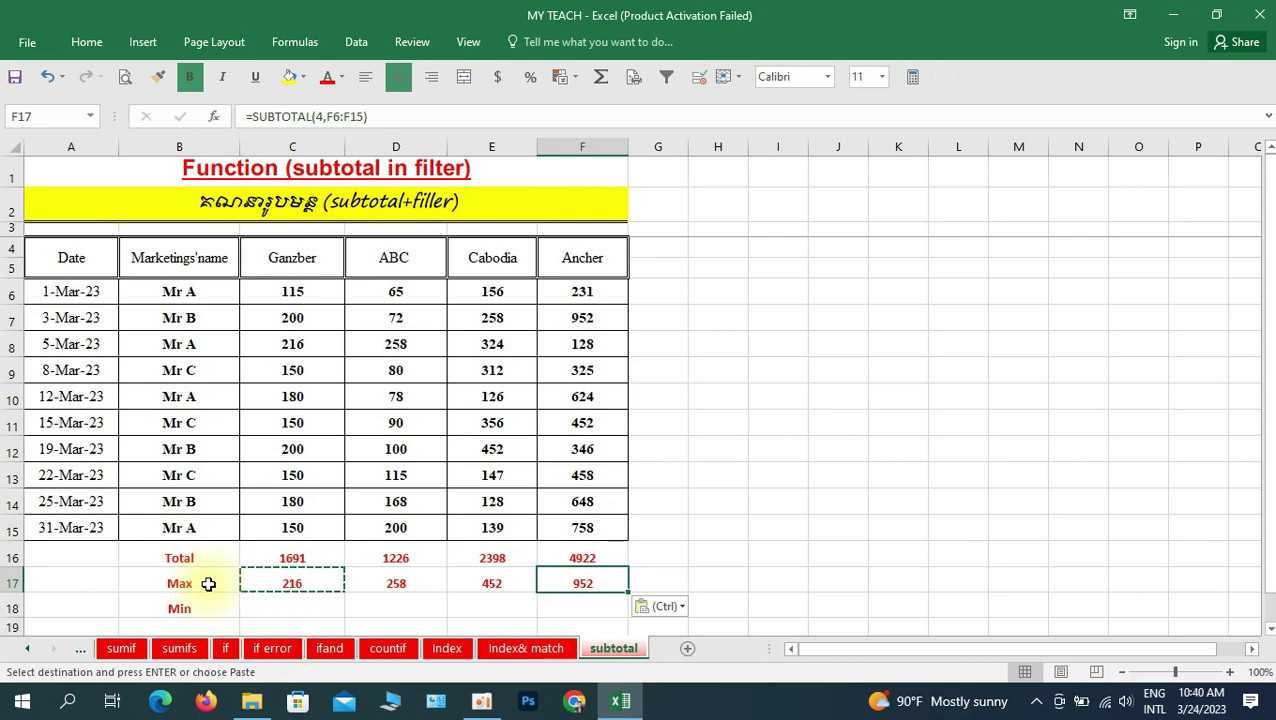
scroll(322, 569, down, 1)
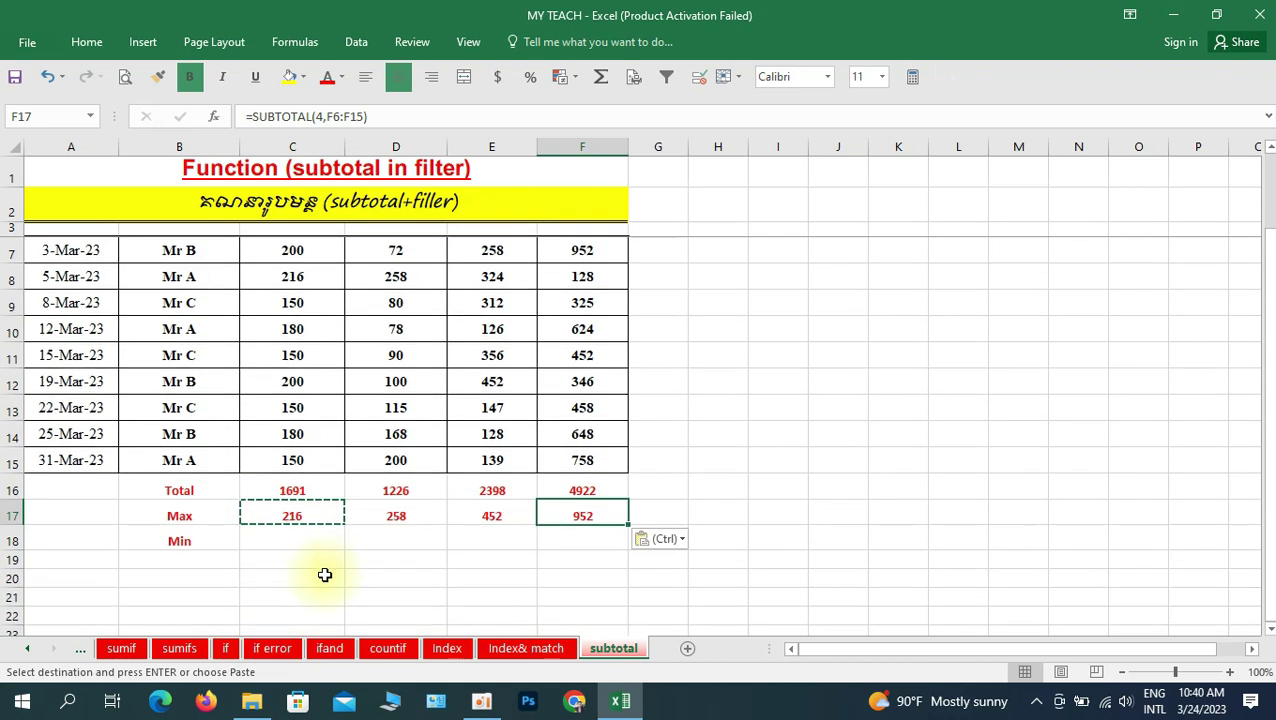
Enter =SUBTOTAL(5,C7:C15) in C18 for Ganzber's minimum of 150.
click(201, 540)
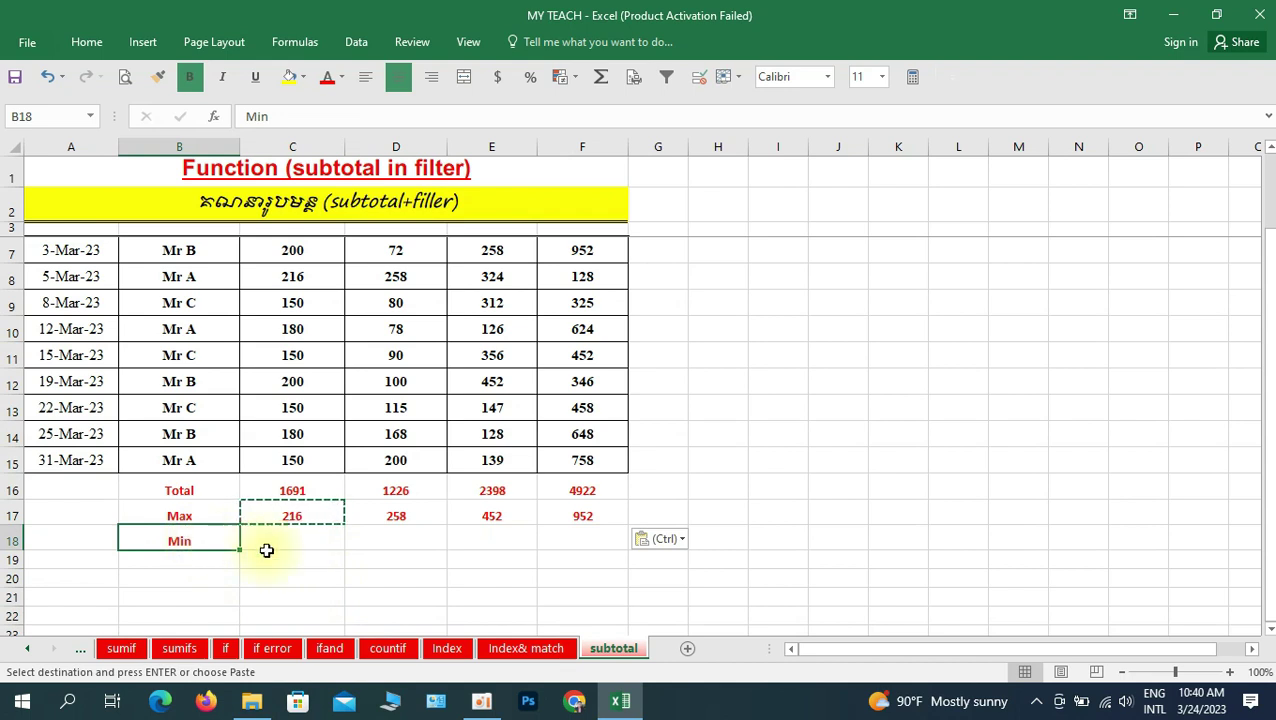
click(306, 539)
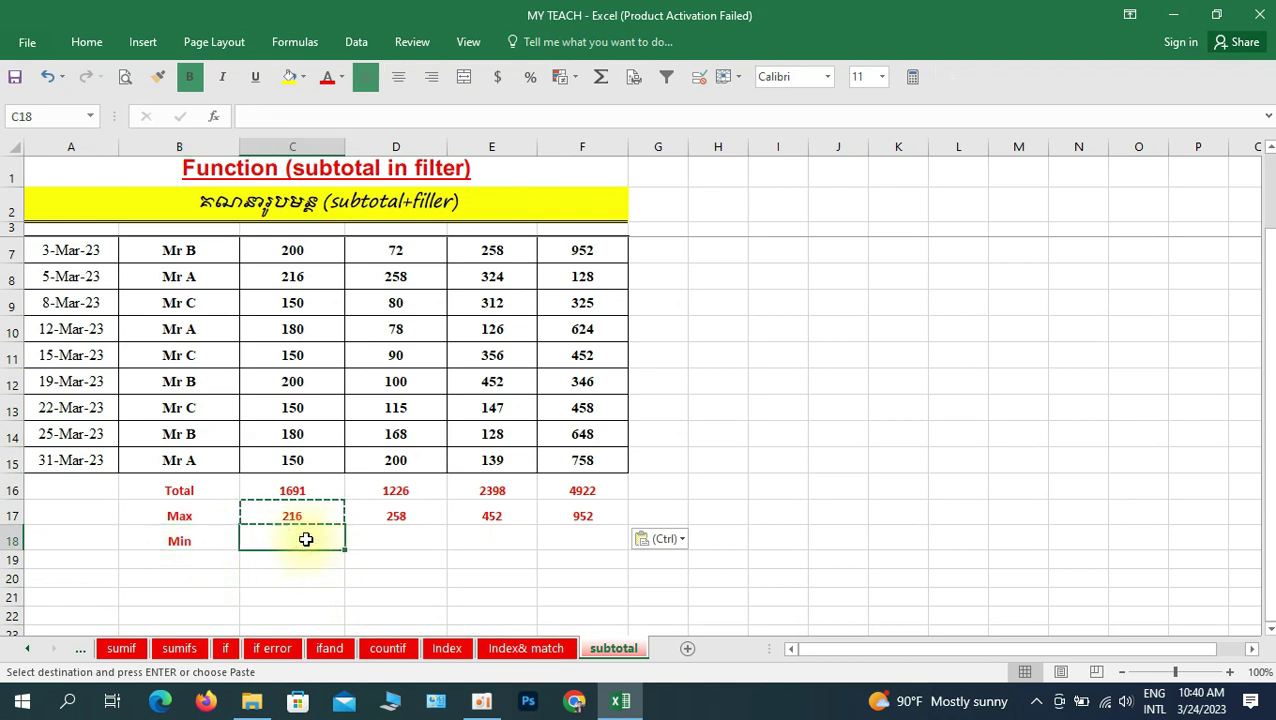
key(Escape)
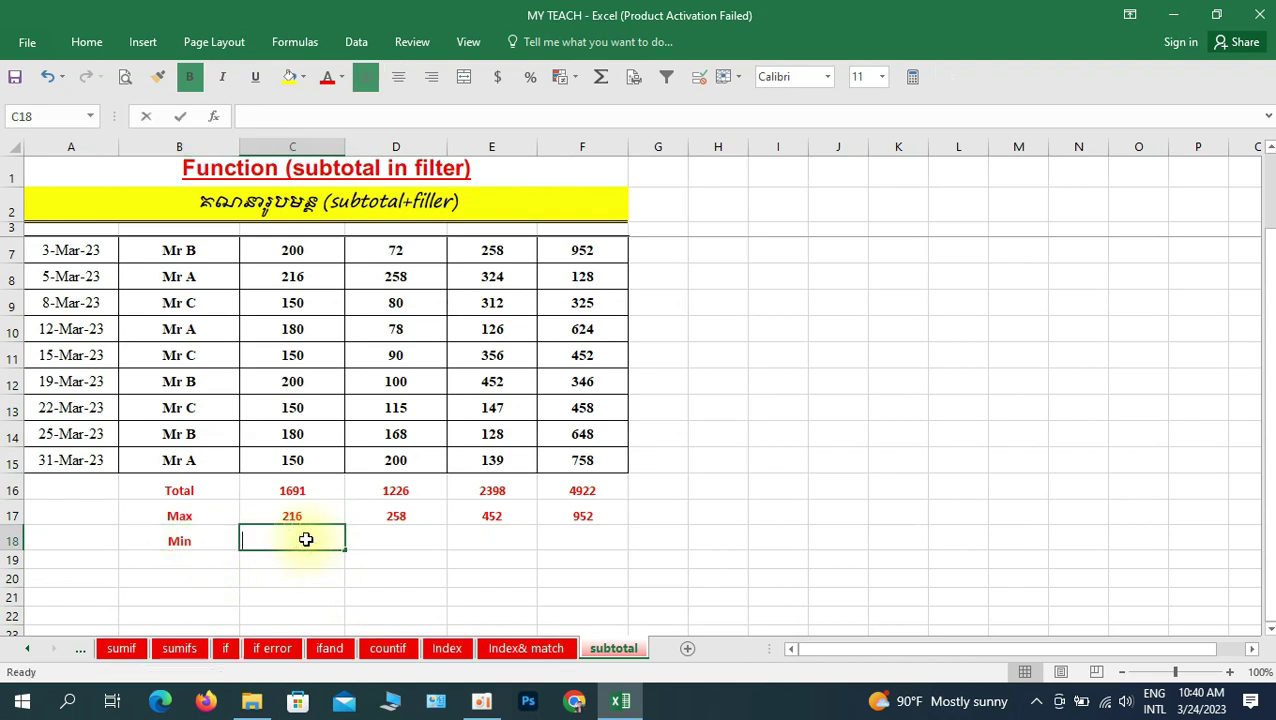
text(=su)
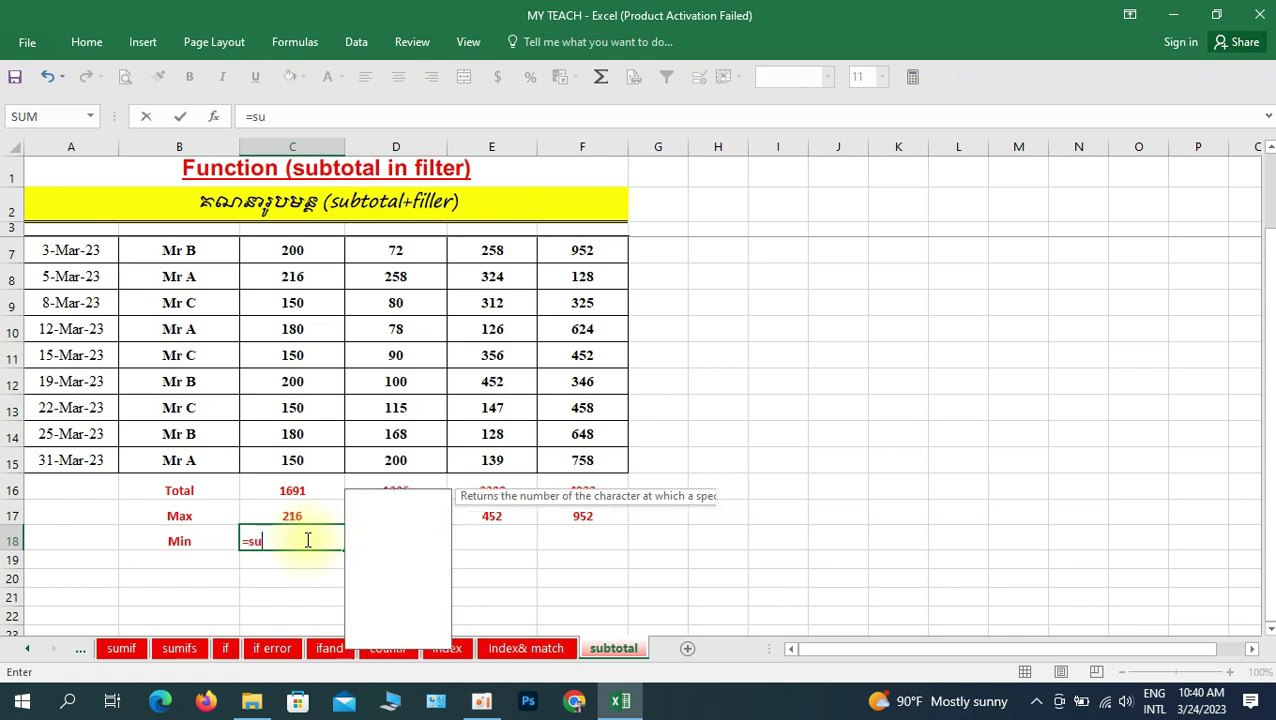
text(bt)
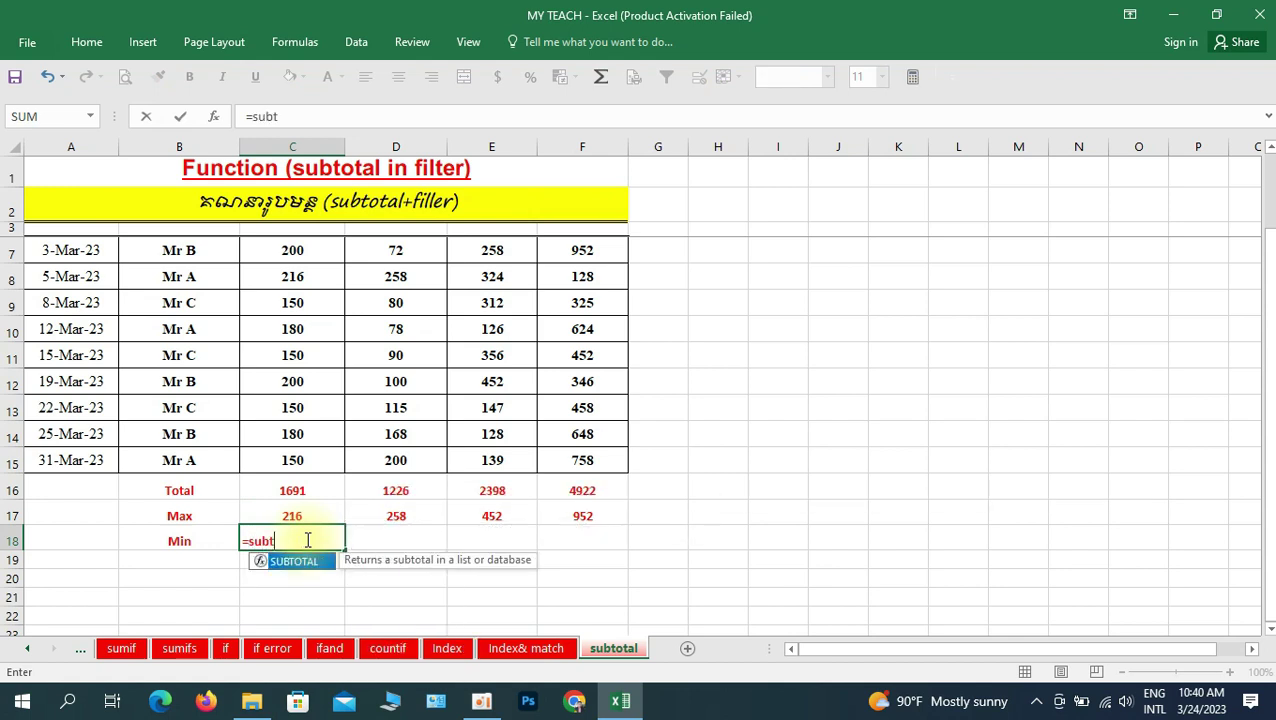
text(otal)
text((5)
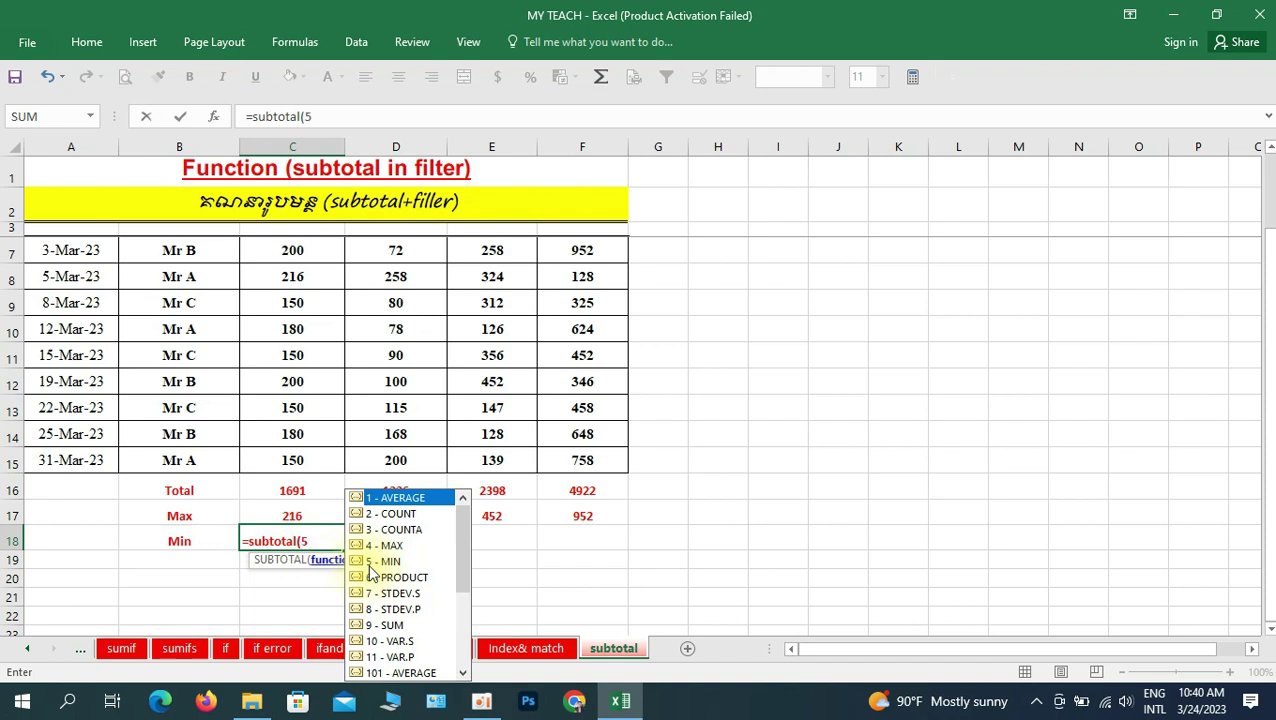
text(,)
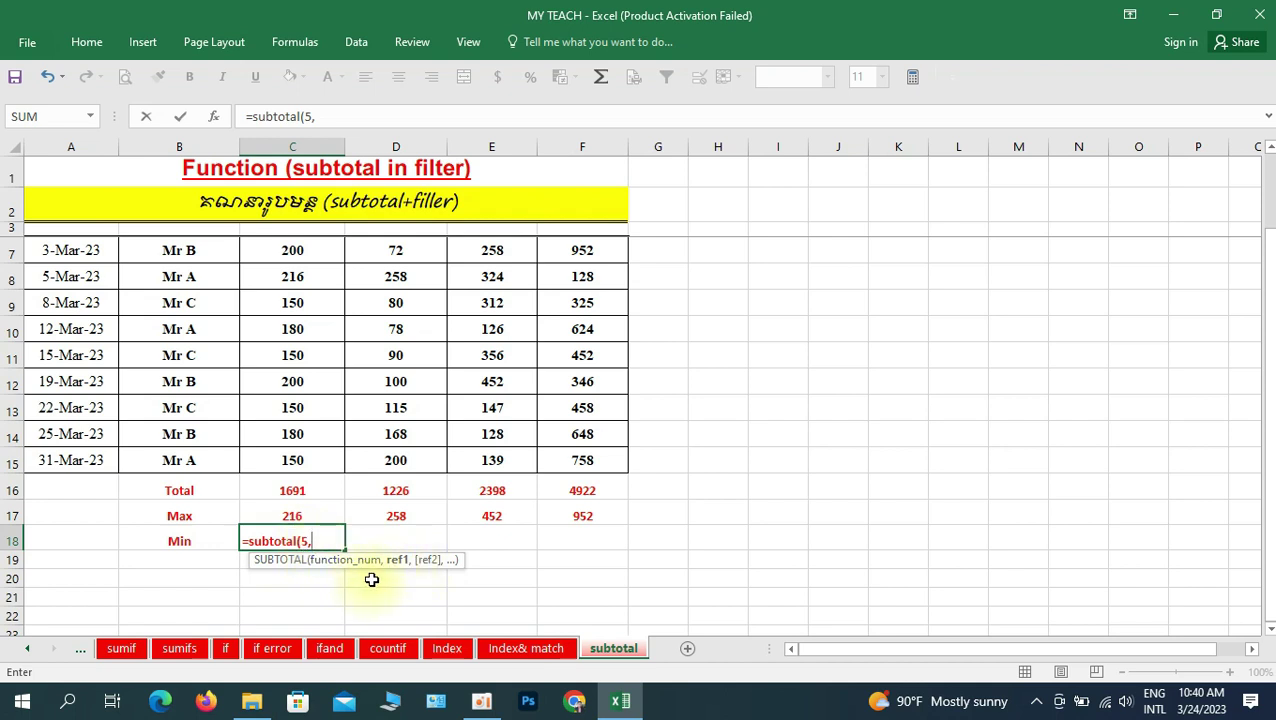
drag(318, 252, 322, 459)
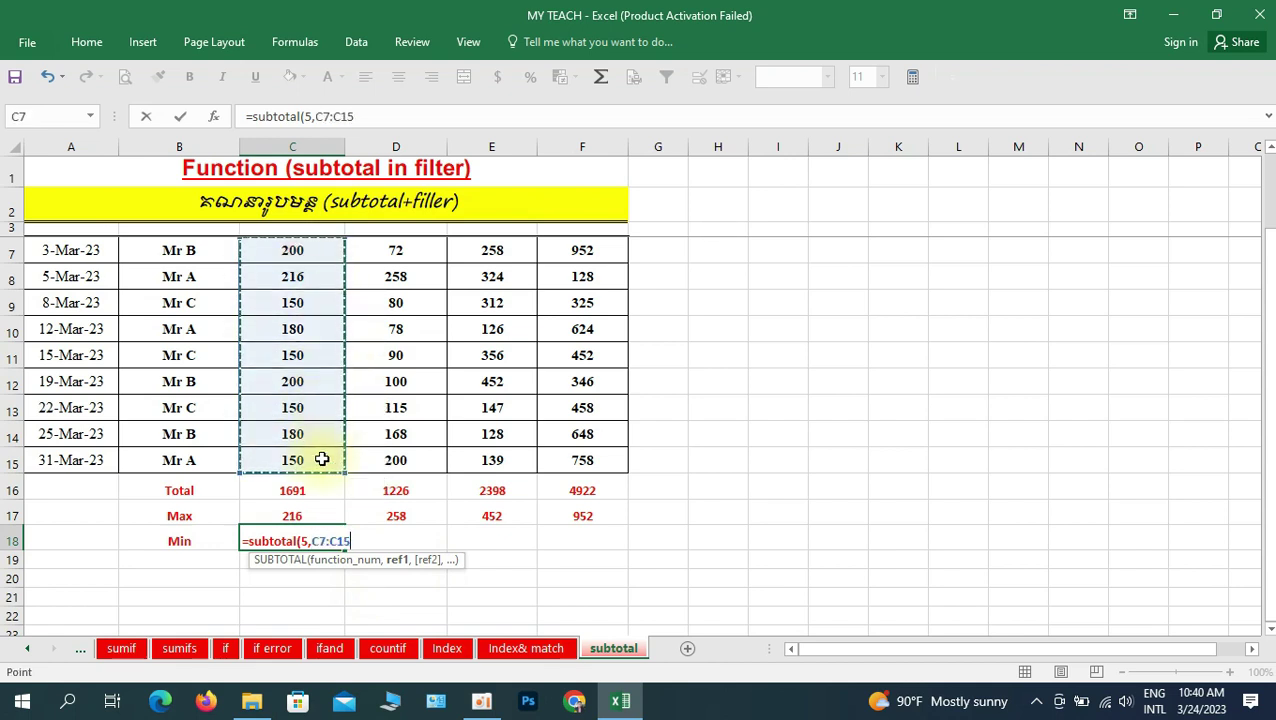
key(Return)
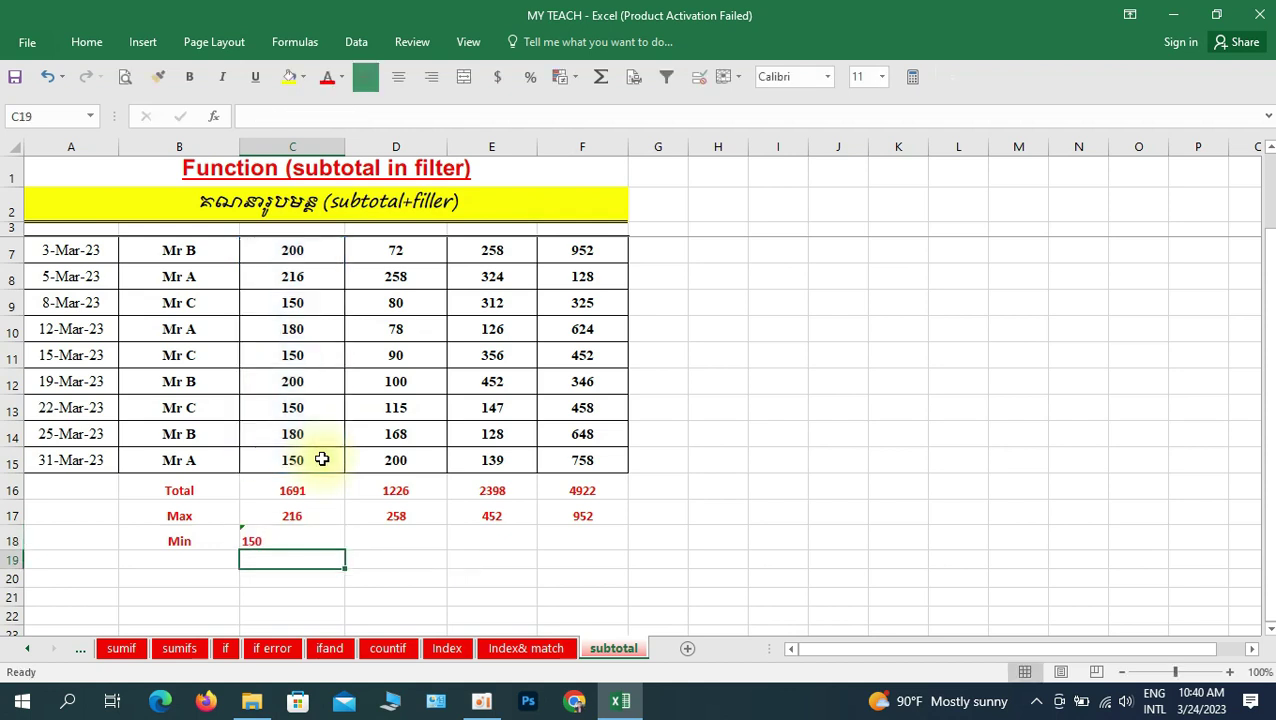
Centre the 150 minimum in C18 beside its Min label.
click(320, 545)
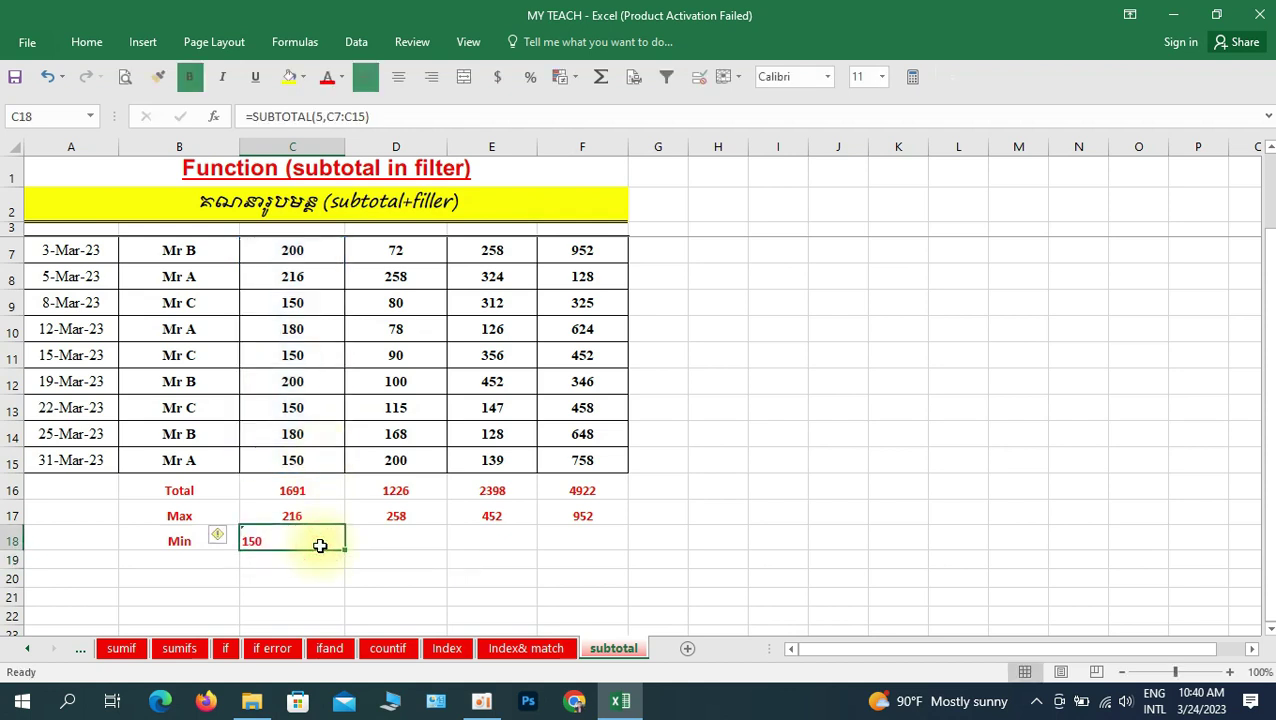
click(398, 77)
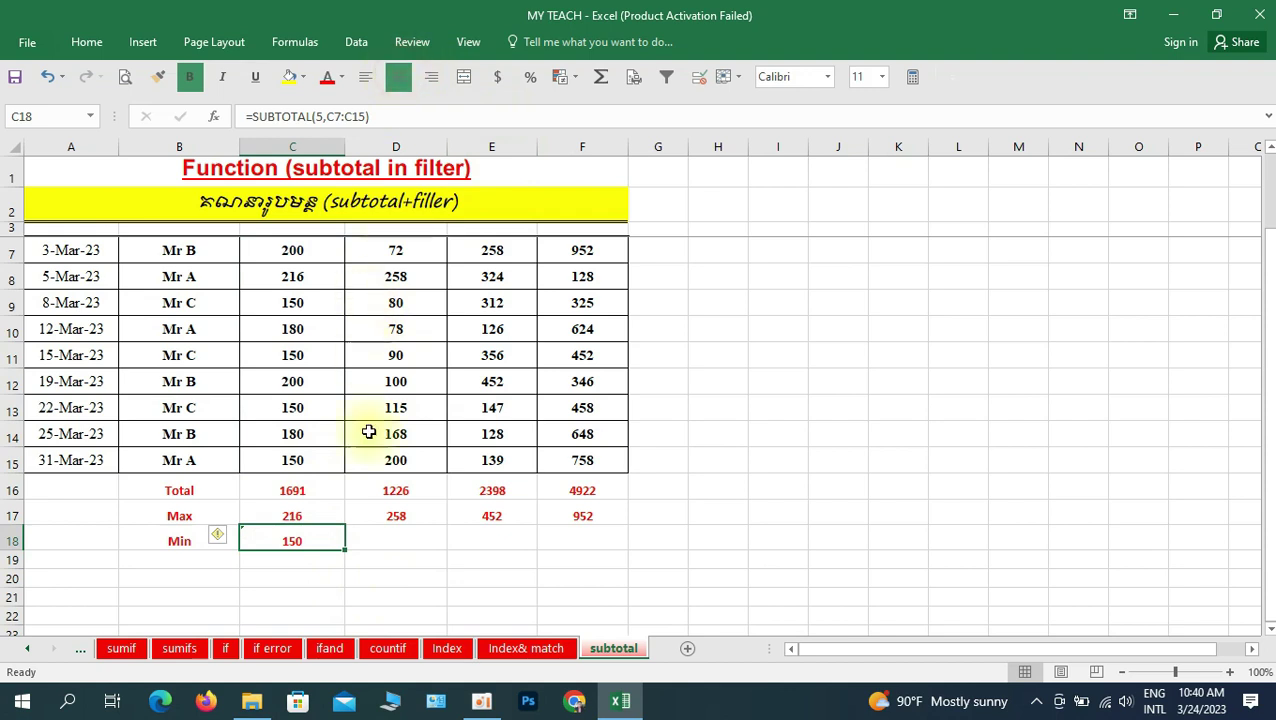
click(180, 538)
click(316, 542)
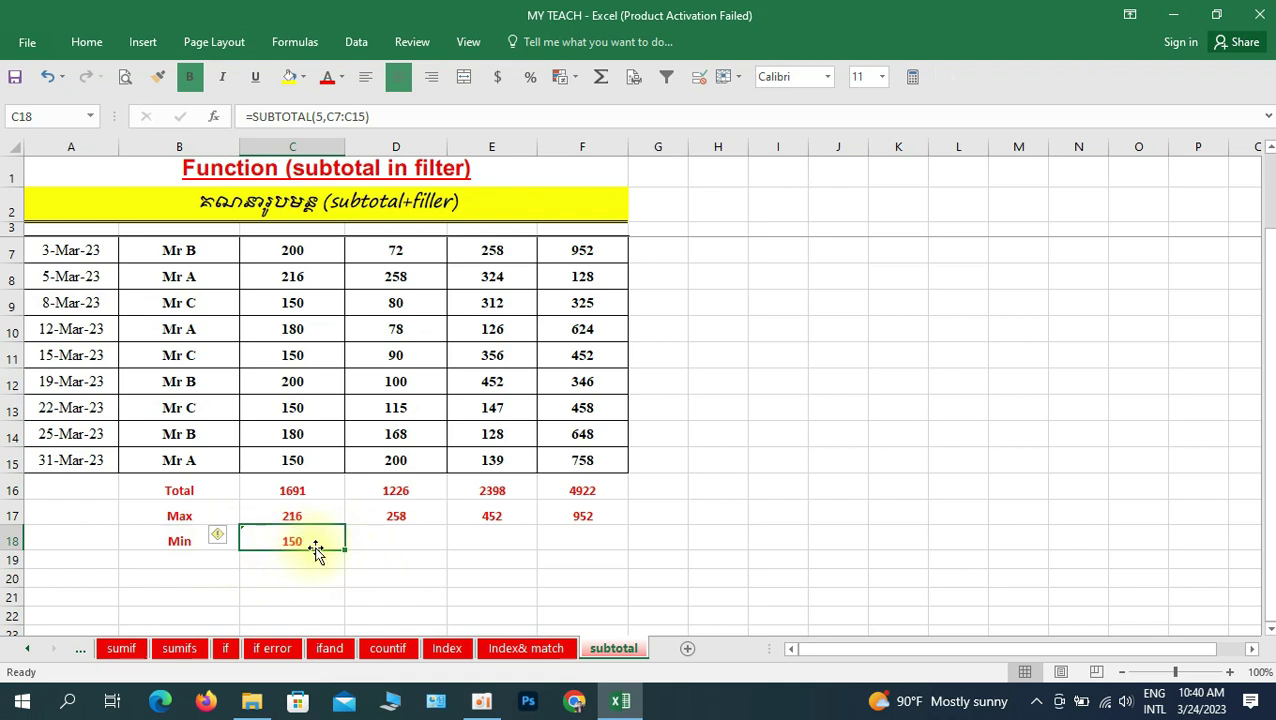
Trace the 150 minimum to its 15-Mar-23 sale in C11.
click(310, 358)
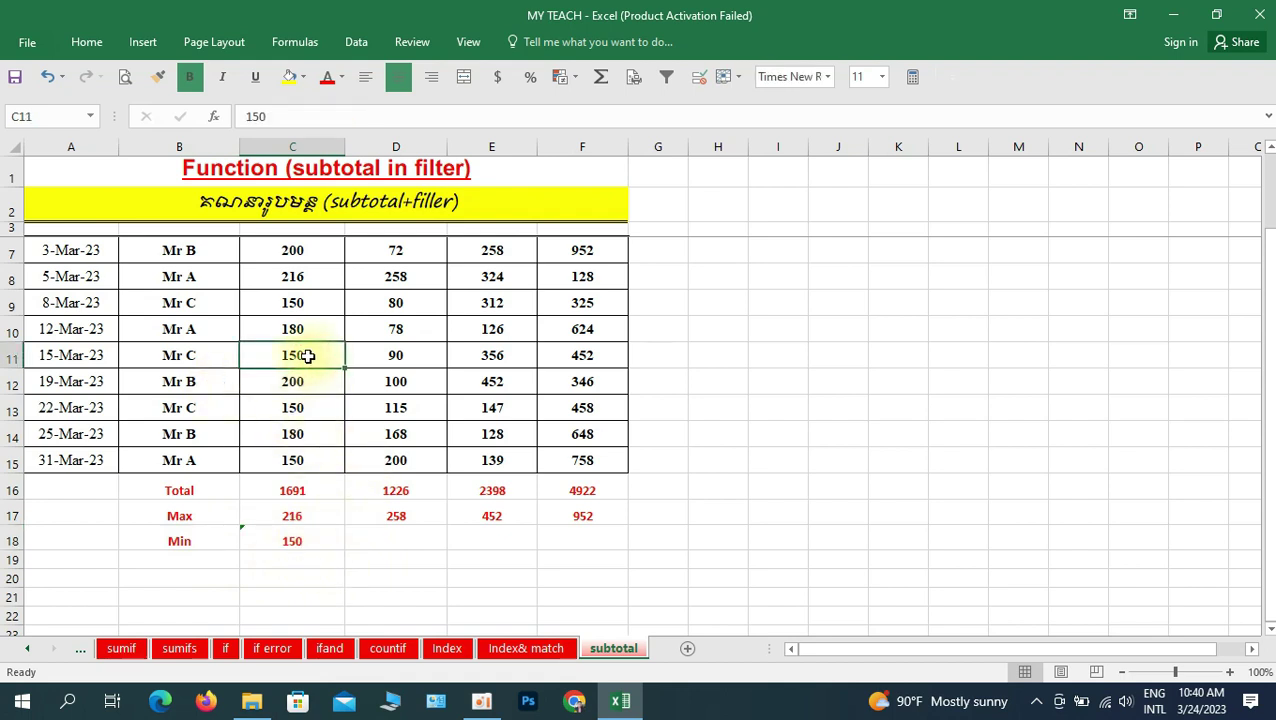
click(82, 356)
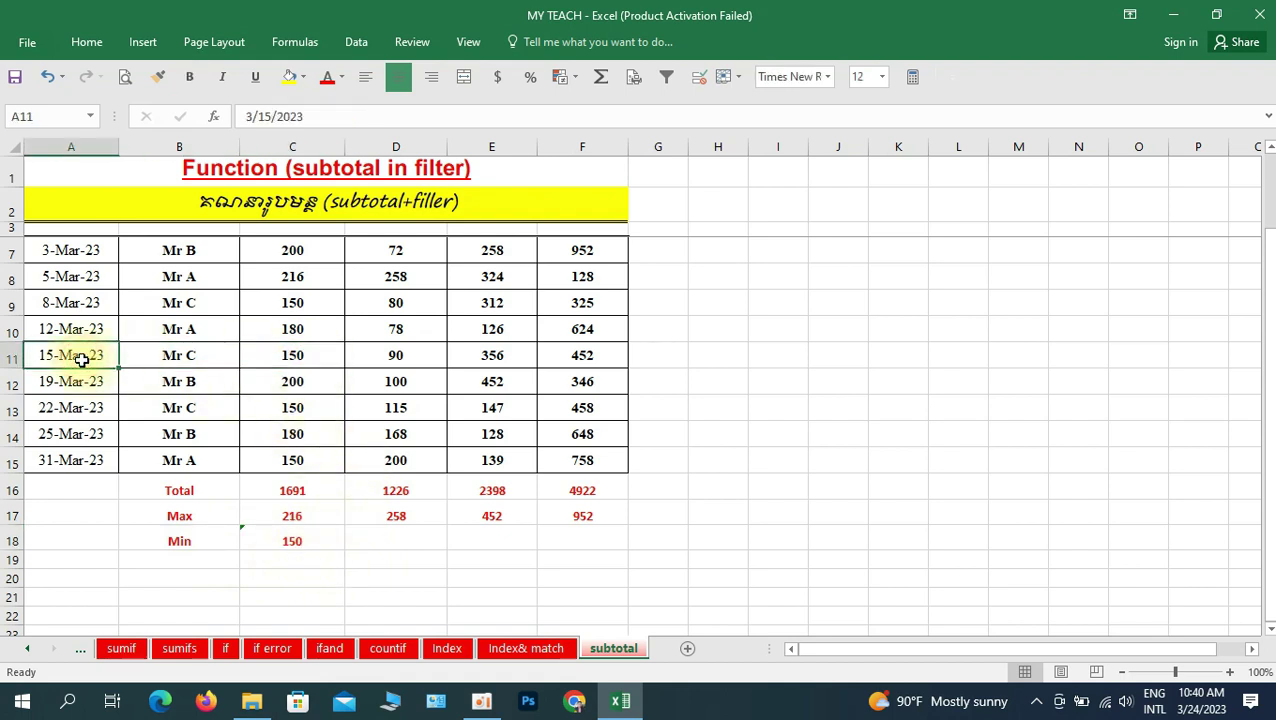
click(305, 354)
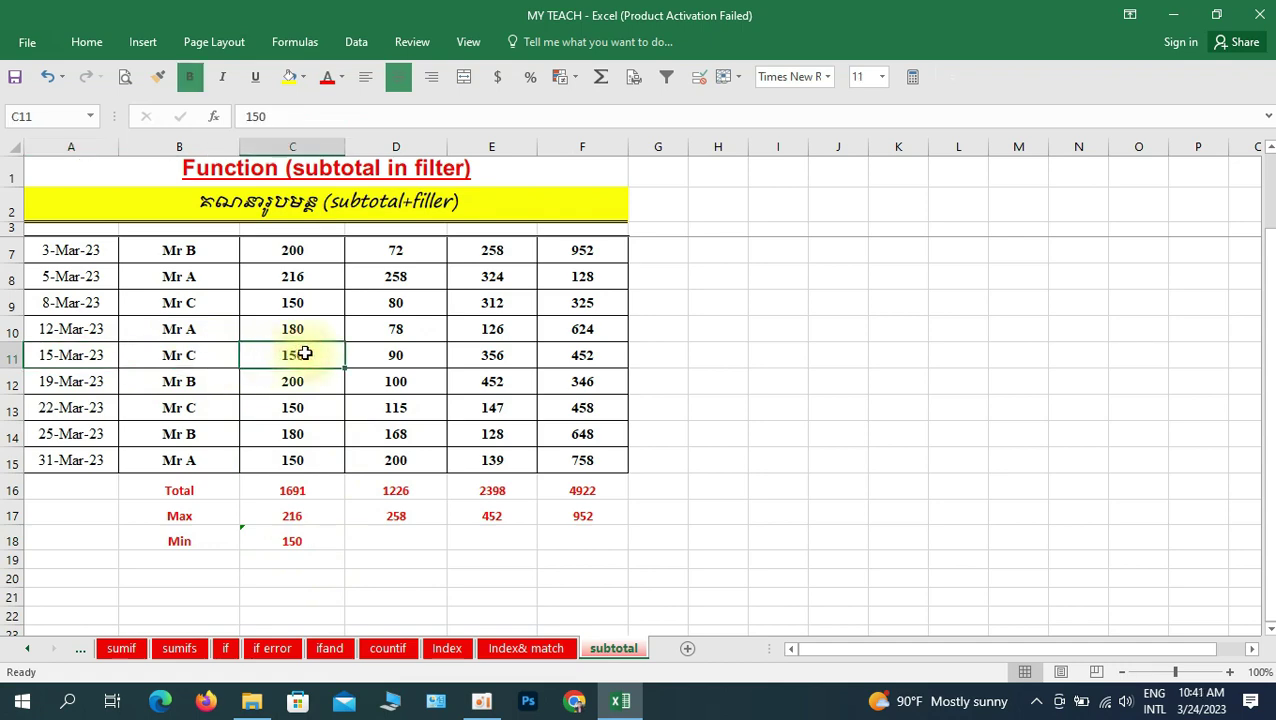
scroll(322, 350, up, 1)
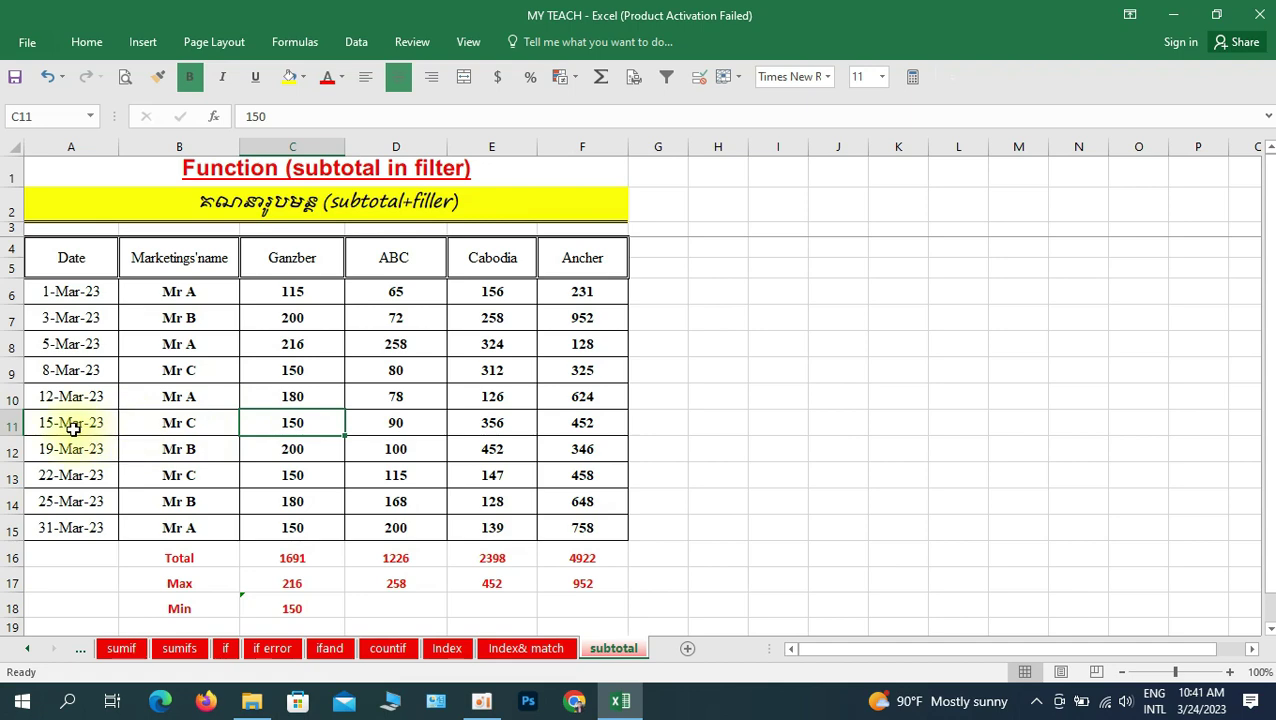
click(73, 427)
click(222, 430)
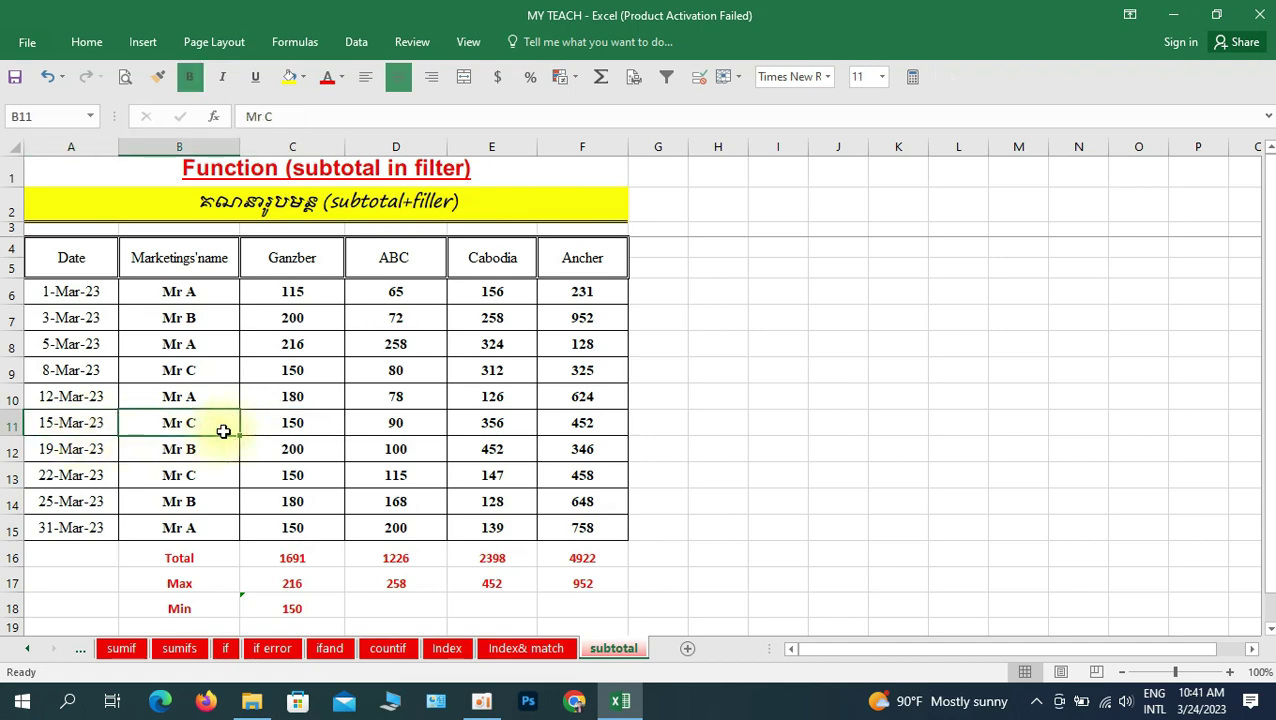
click(307, 430)
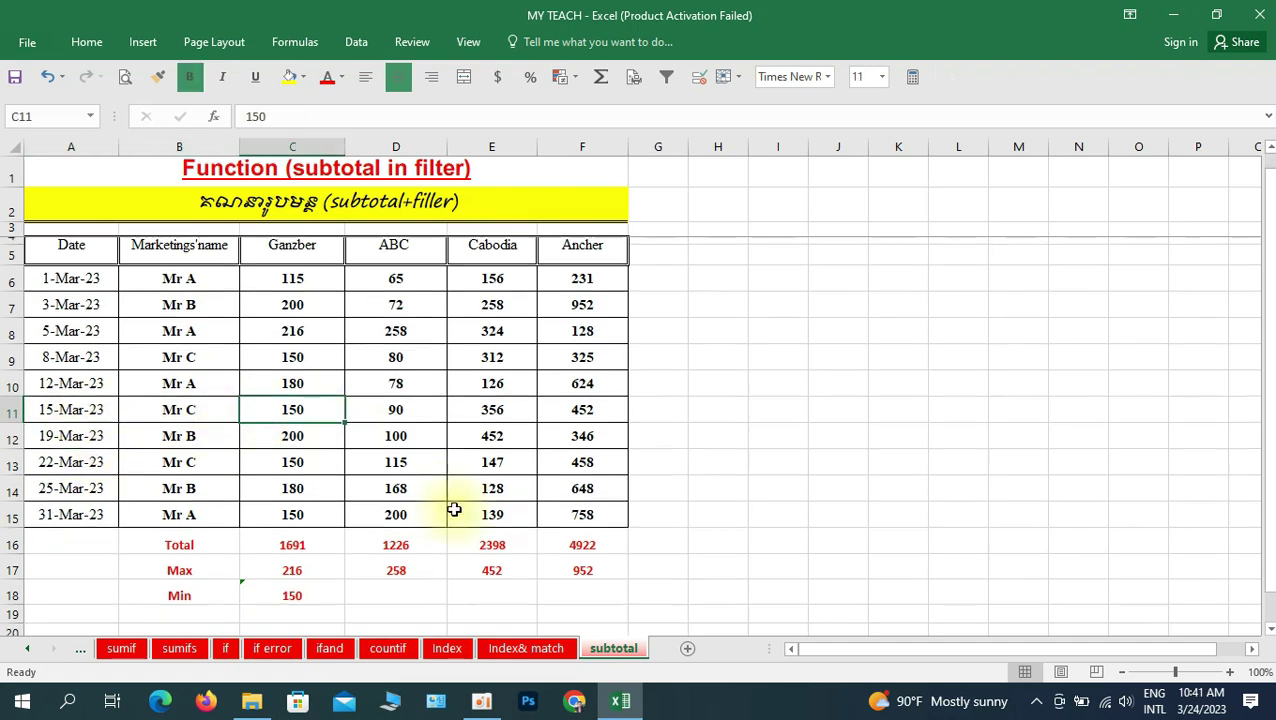
scroll(450, 512, down, 1)
click(327, 541)
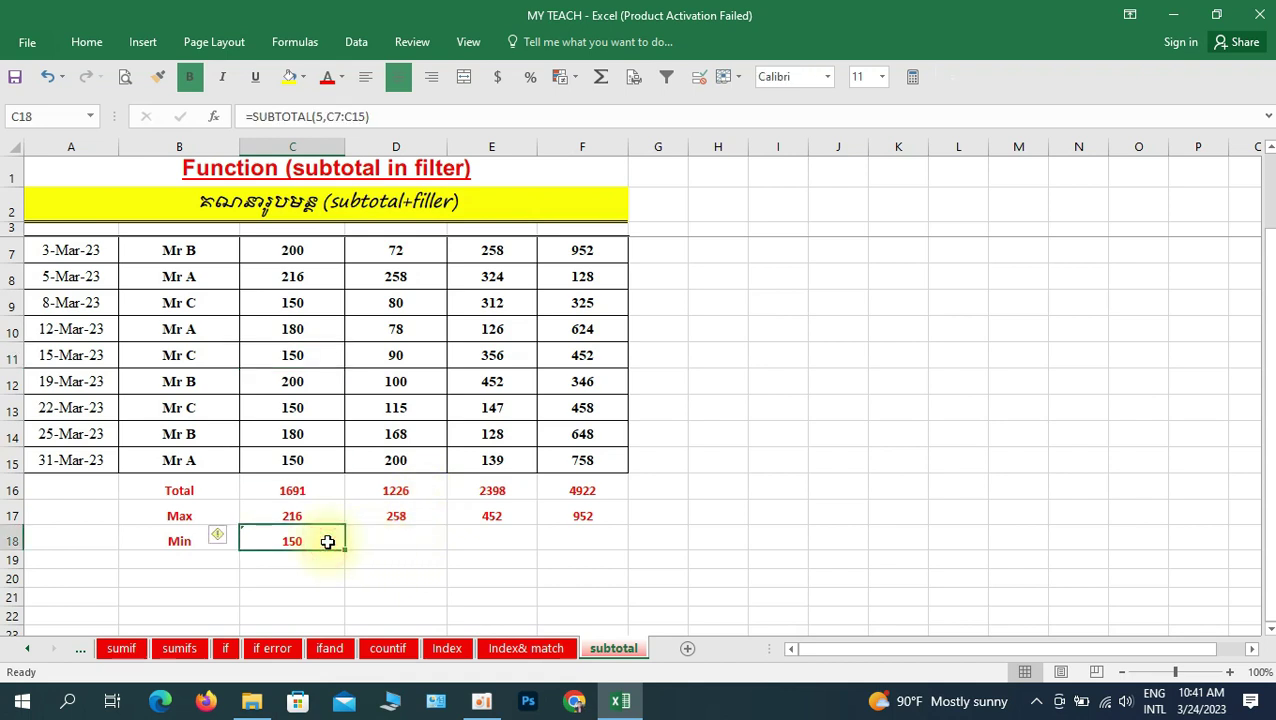
Copy the C18 minimum formula into D18, E18 and F18, giving 72, 126 and 128.
key(ctrl+c)
click(388, 541)
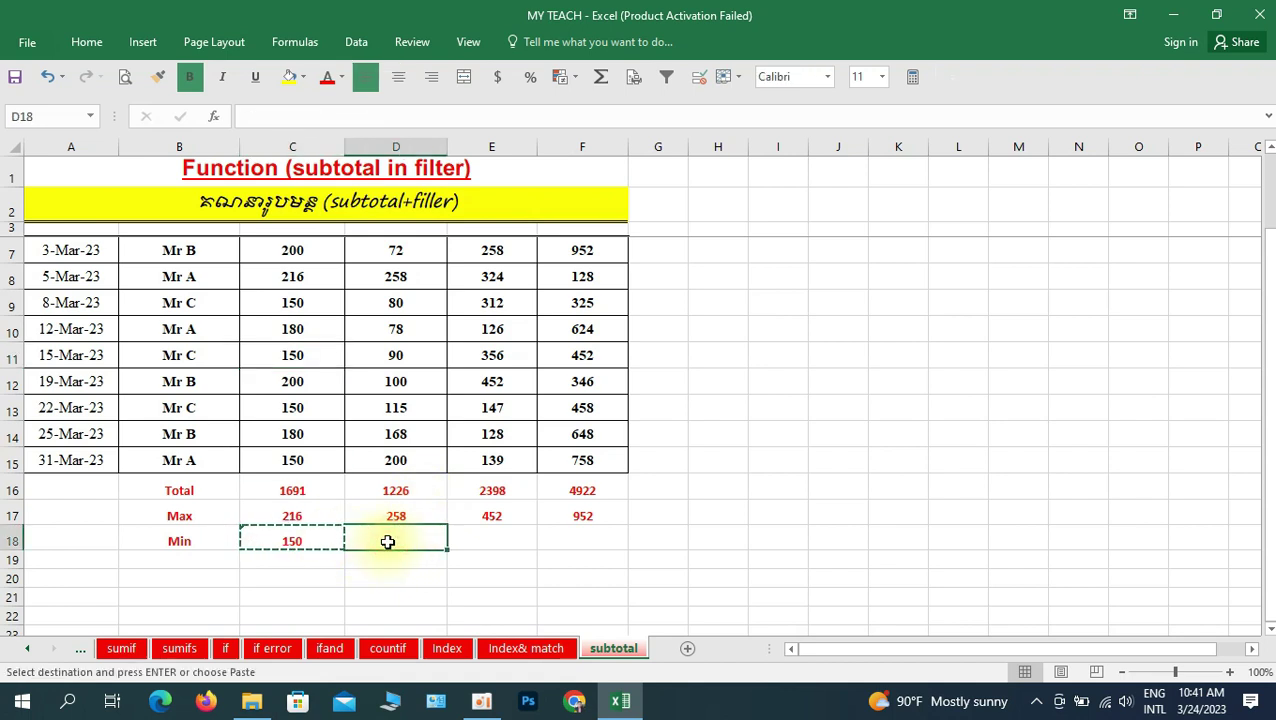
key(ctrl+v)
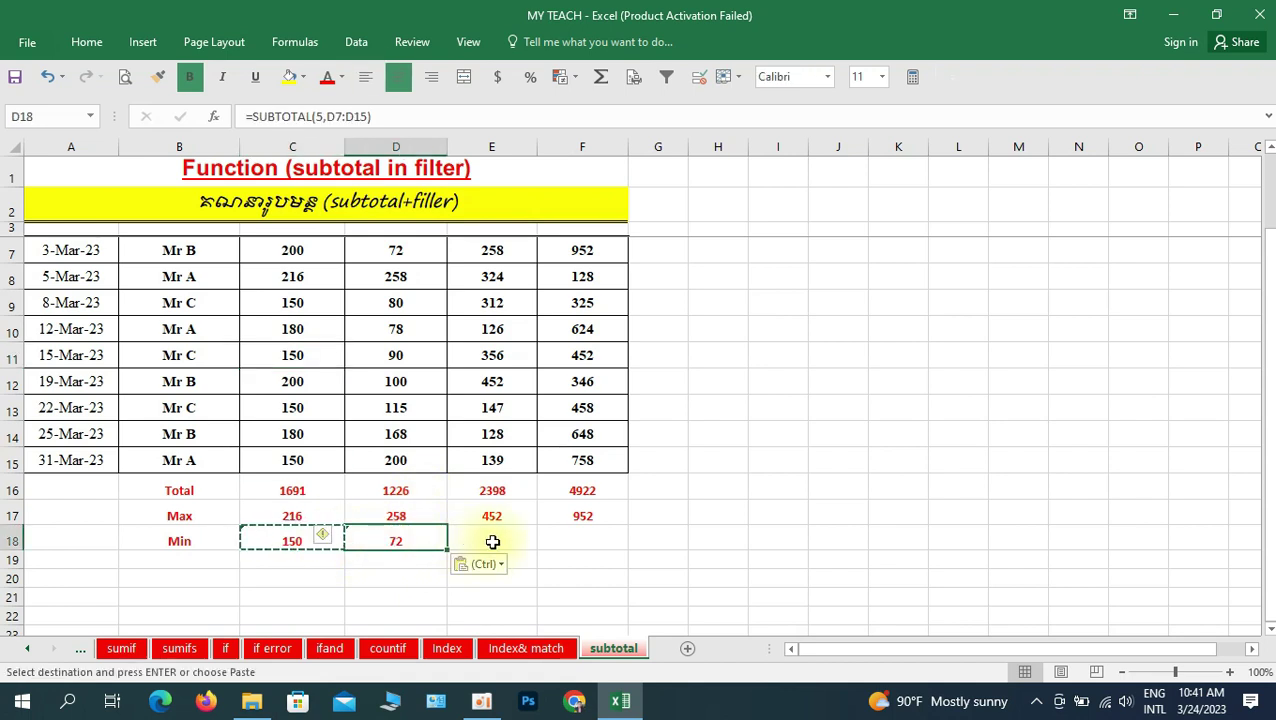
click(492, 541)
key(ctrl+v)
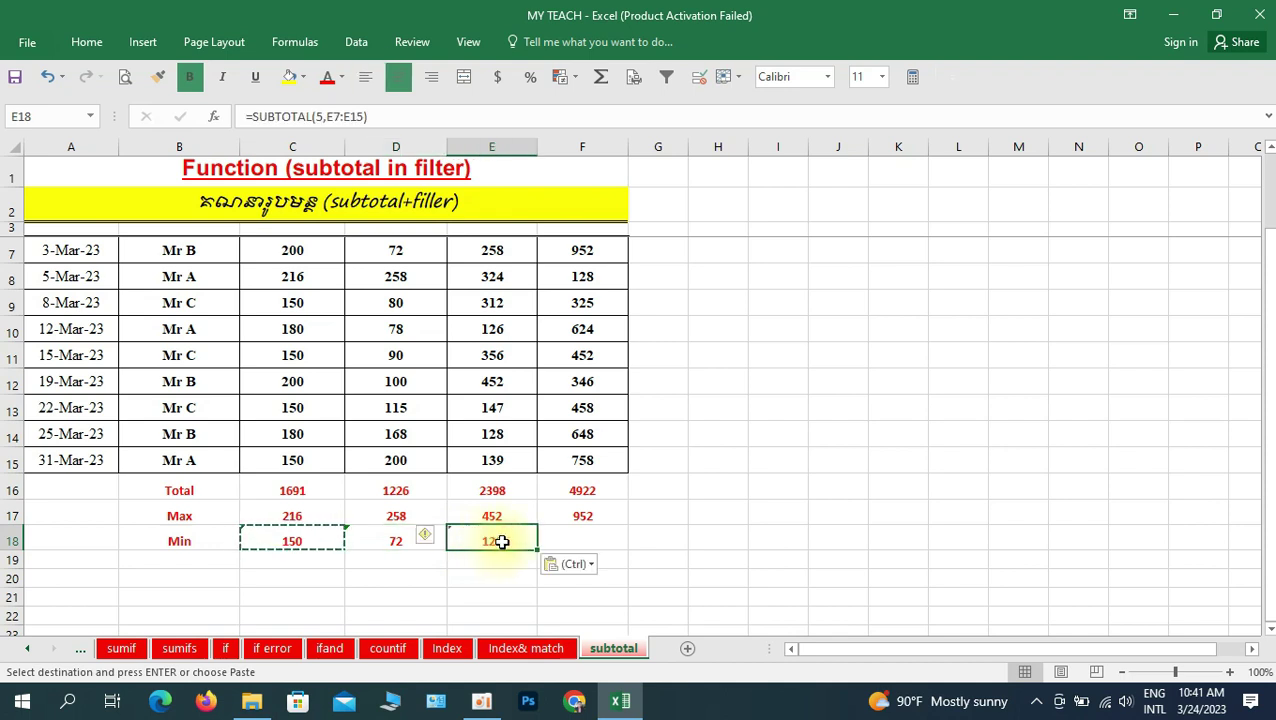
click(562, 541)
key(ctrl+v)
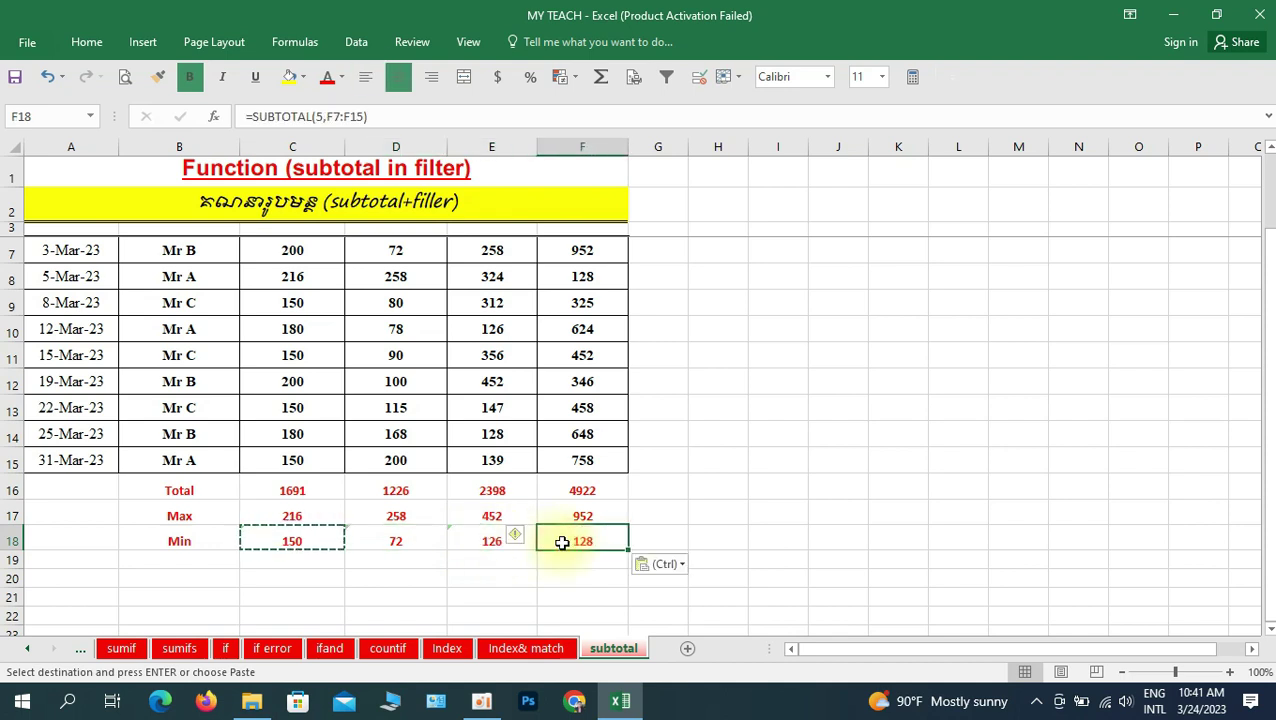
click(788, 487)
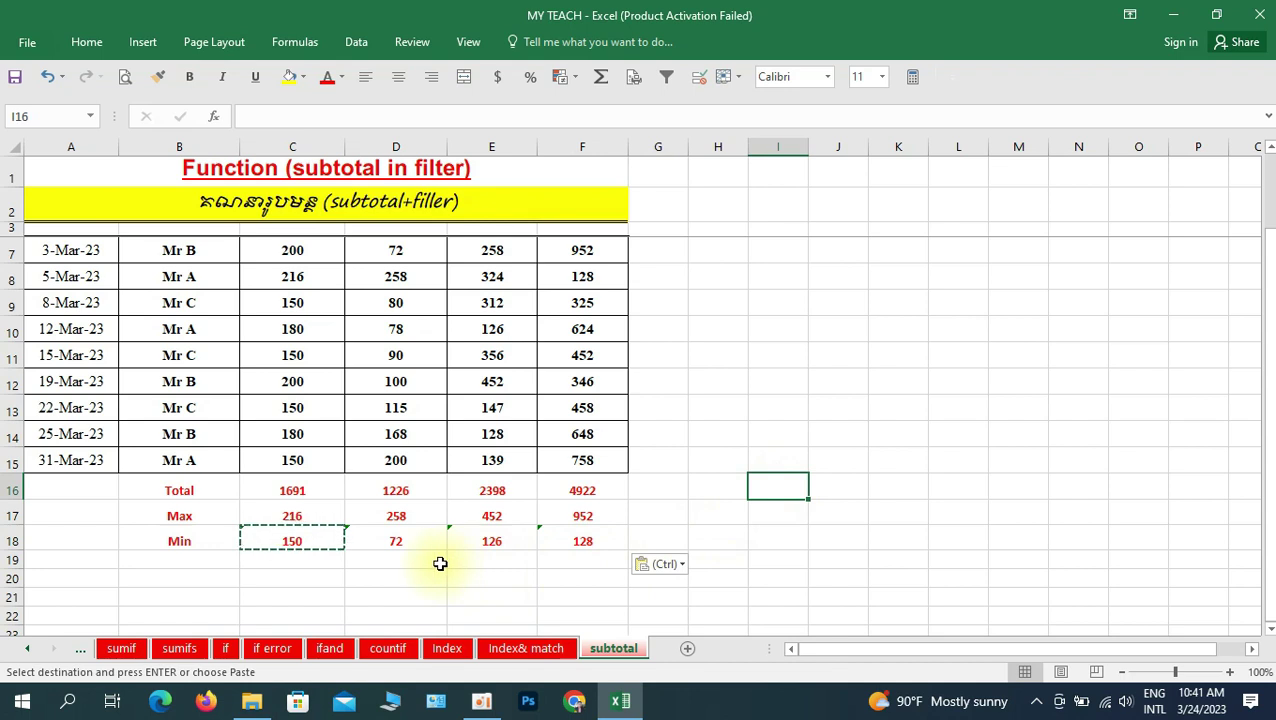
click(660, 497)
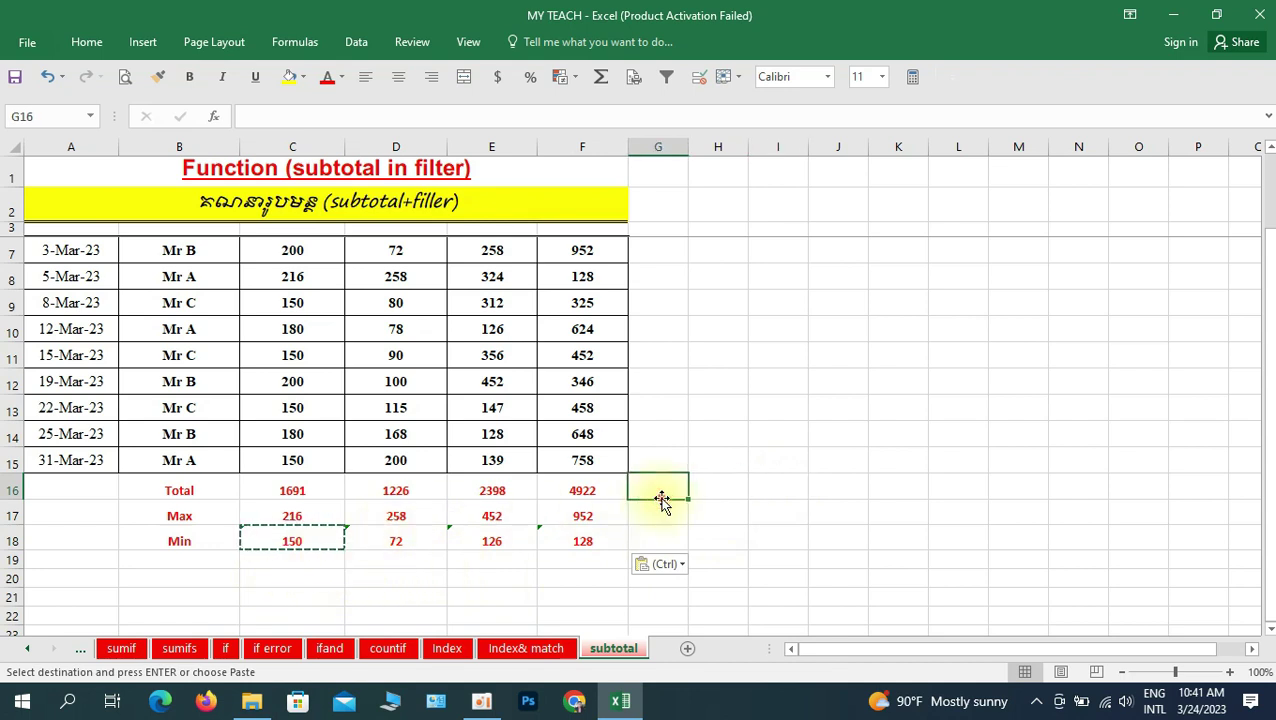
click(310, 538)
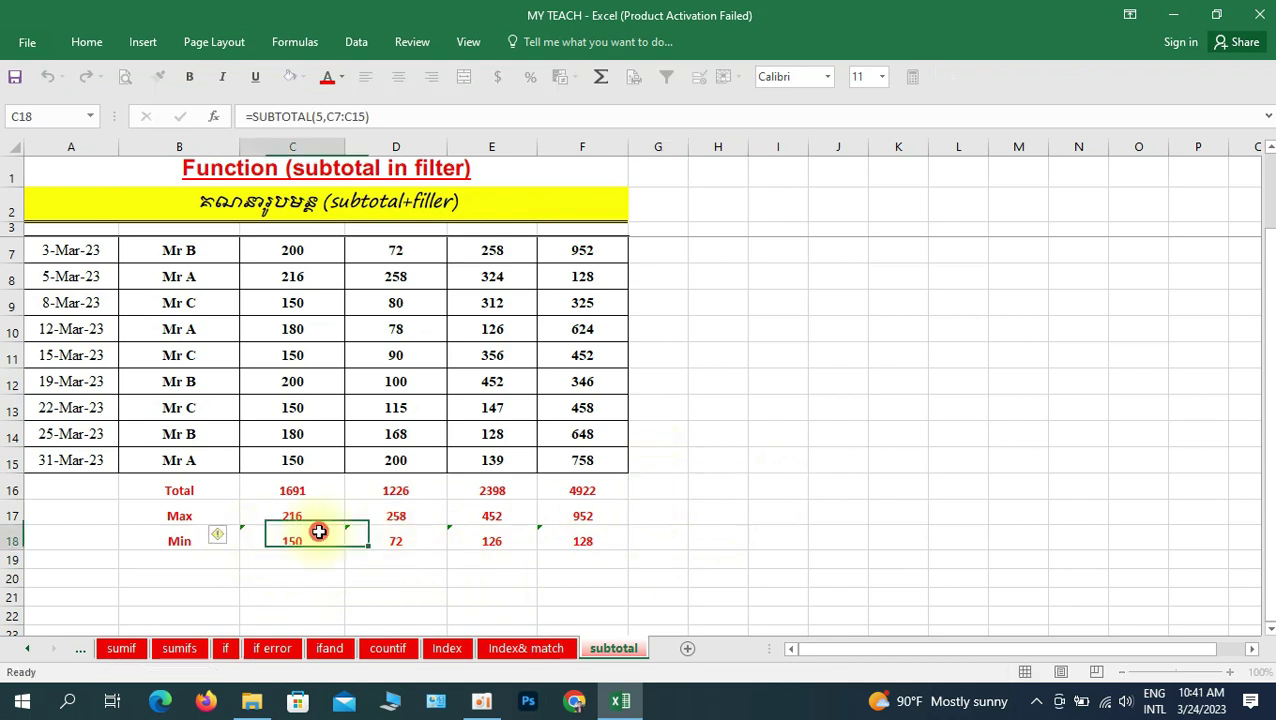
key(Escape)
click(202, 488)
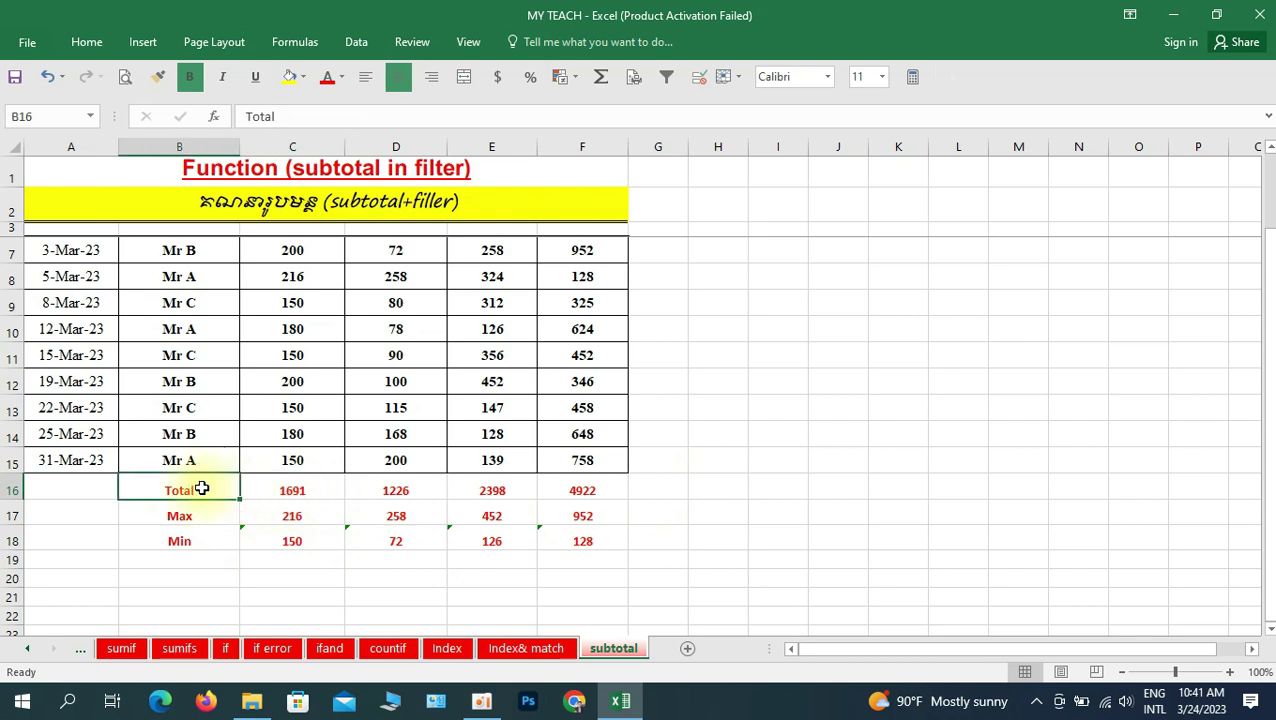
click(212, 514)
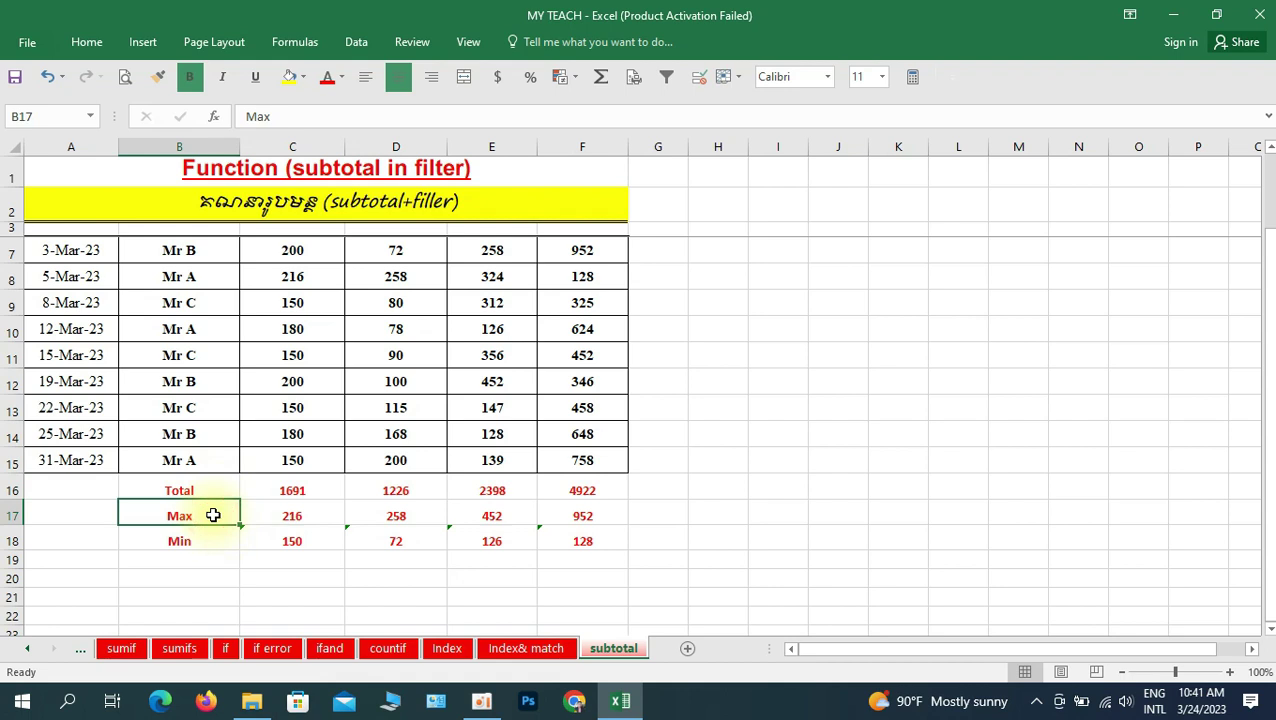
click(288, 516)
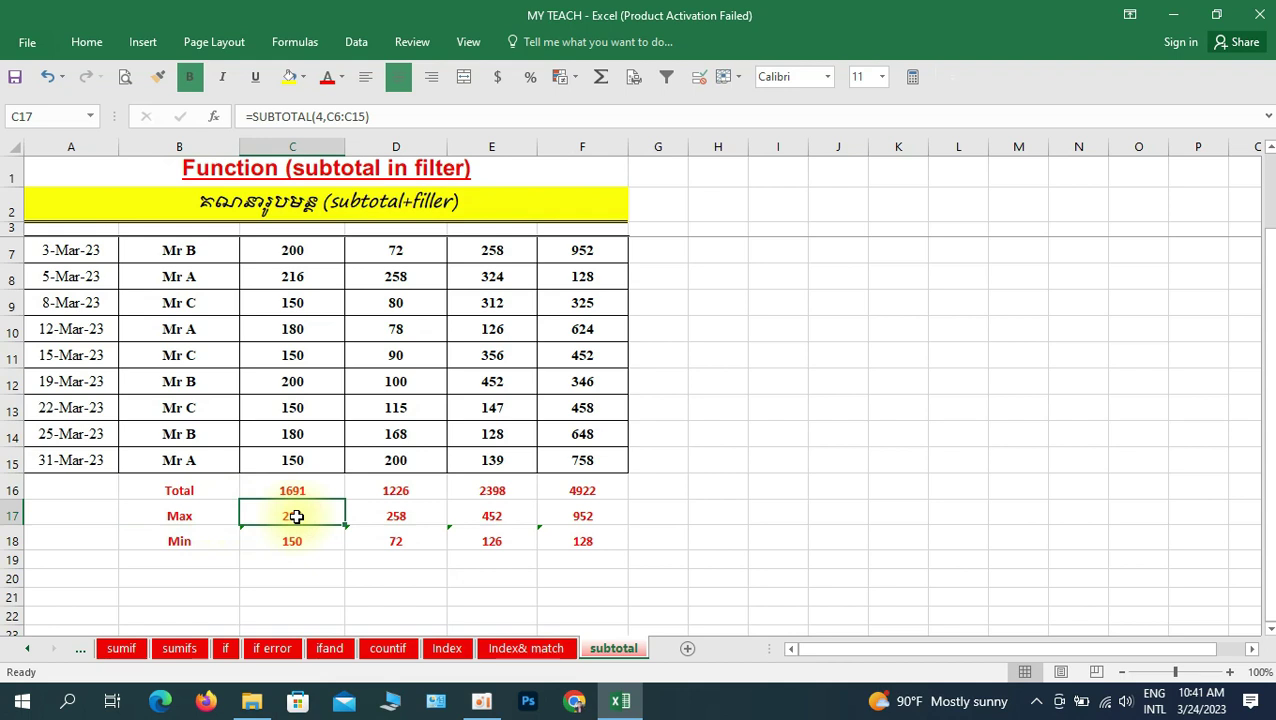
click(203, 541)
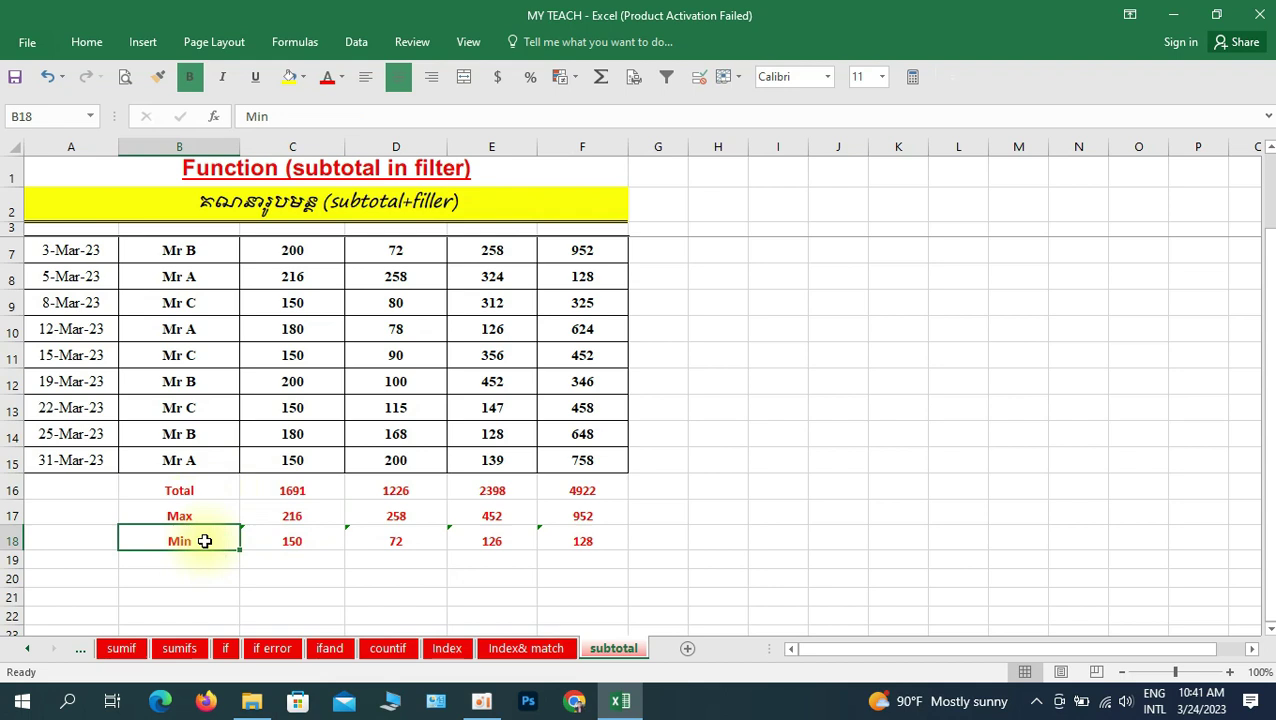
click(304, 540)
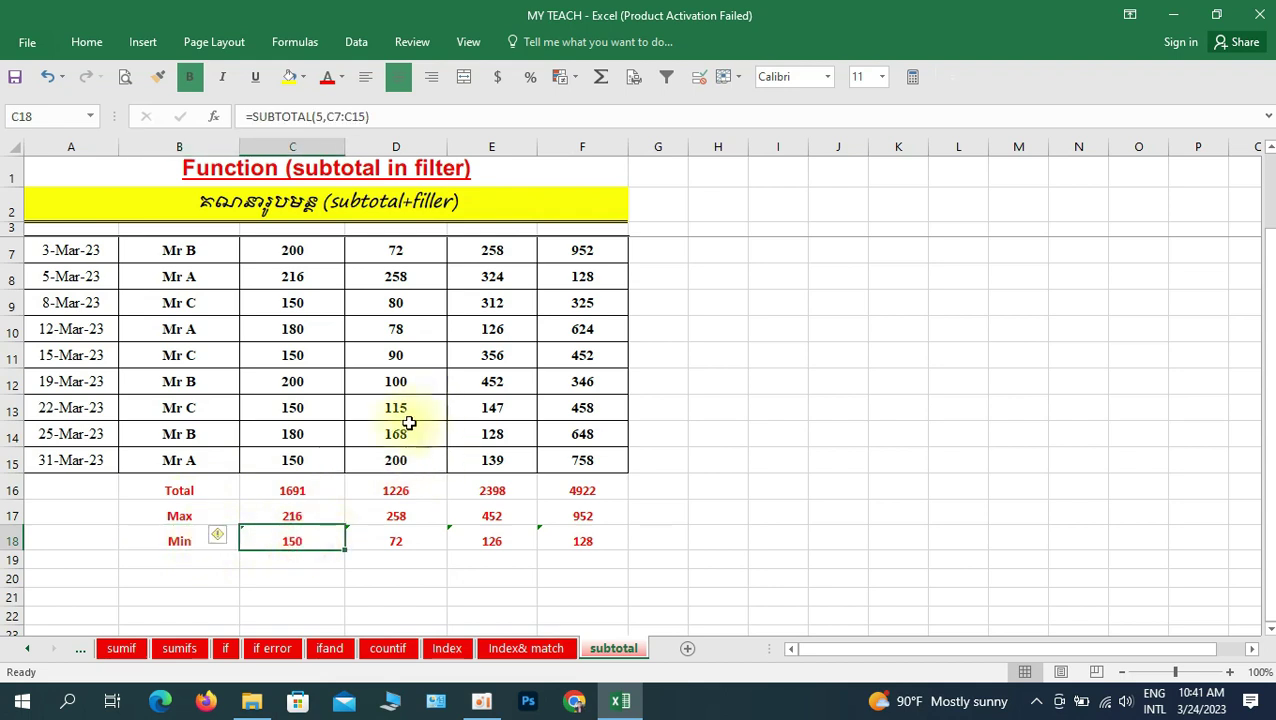
scroll(370, 405, up, 1)
click(301, 265)
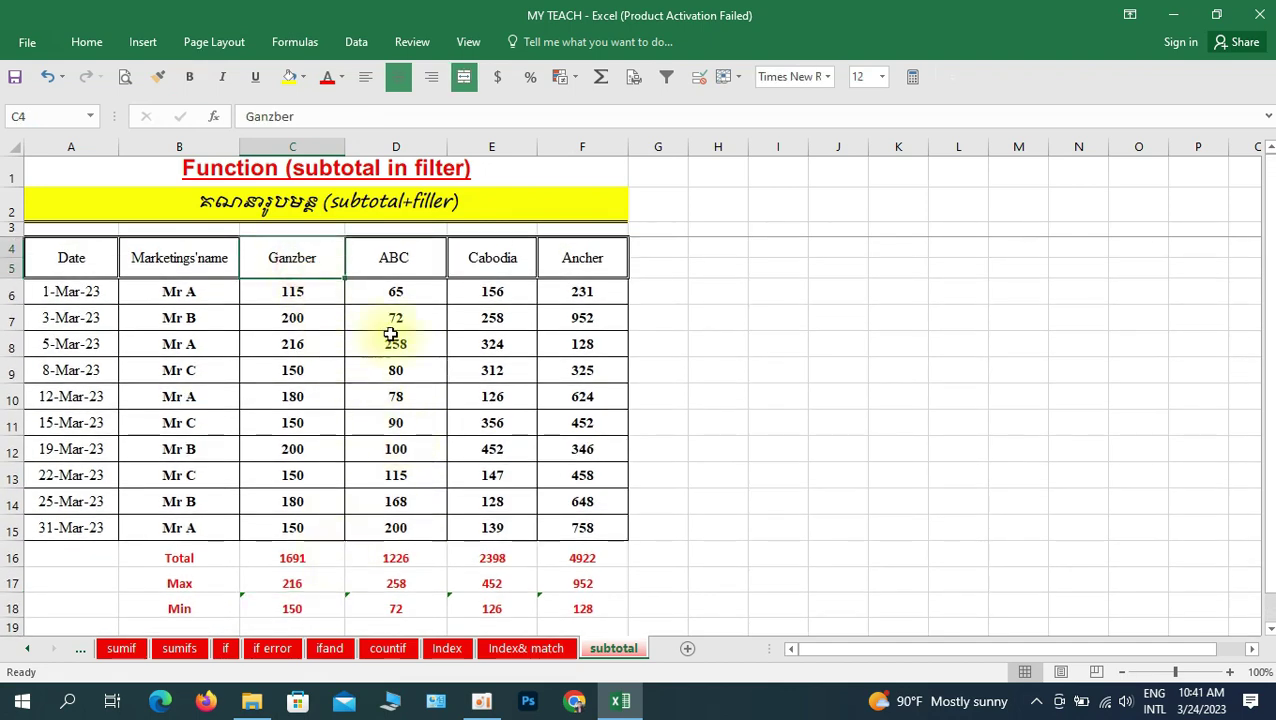
click(412, 260)
click(494, 264)
click(578, 262)
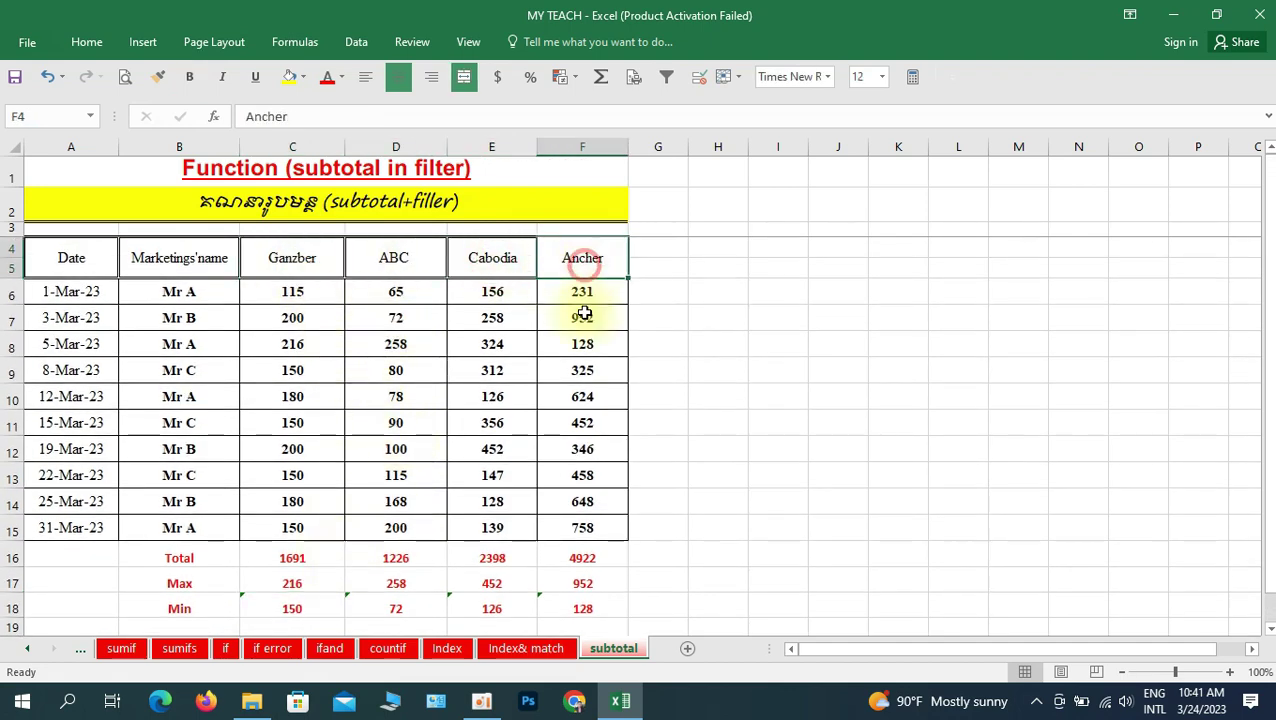
scroll(600, 460, down, 1)
Select the Total, Max and Min summary results, then clear the selection and review the table.
drag(305, 490, 584, 541)
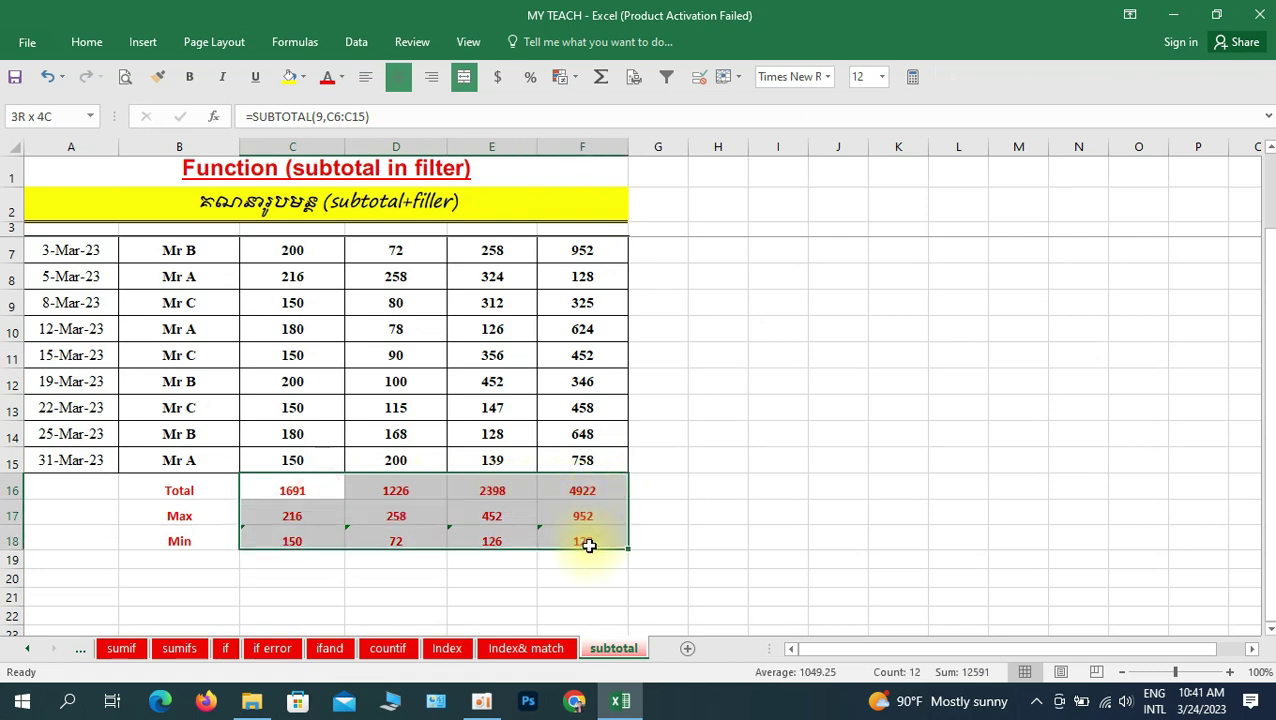
click(769, 507)
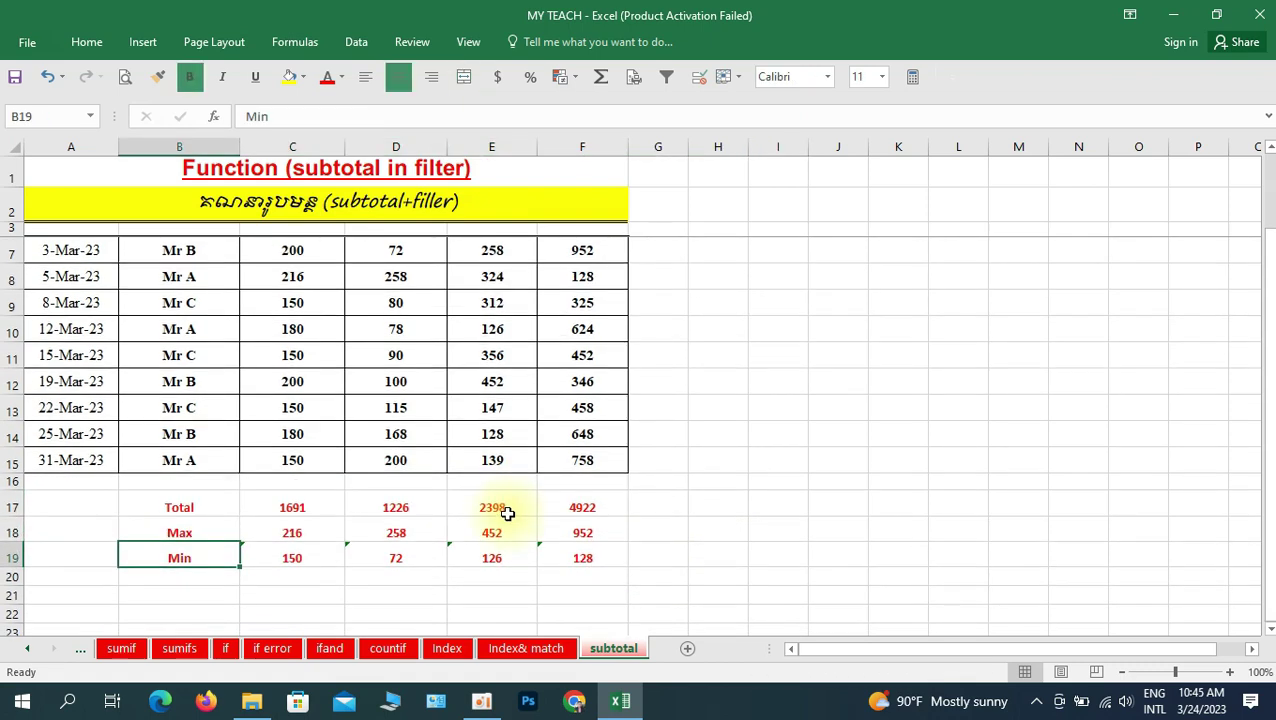
scroll(507, 513, up, 1)
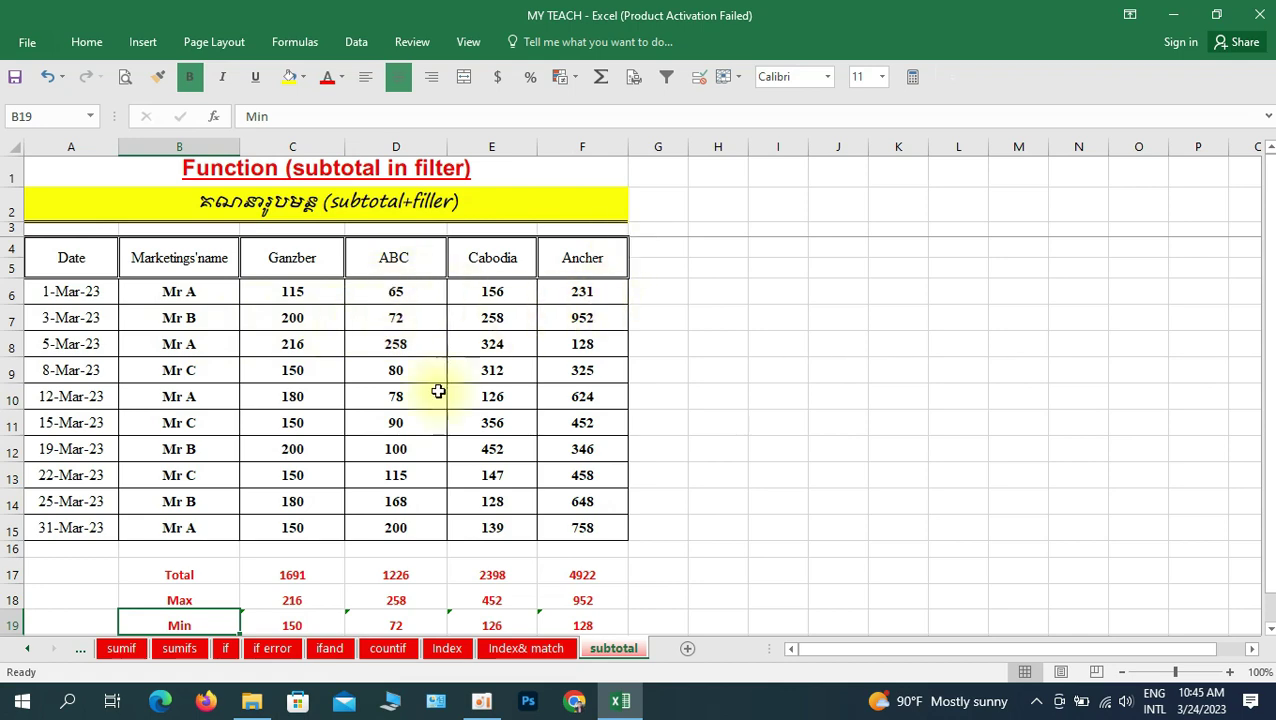
scroll(427, 316, down, 1)
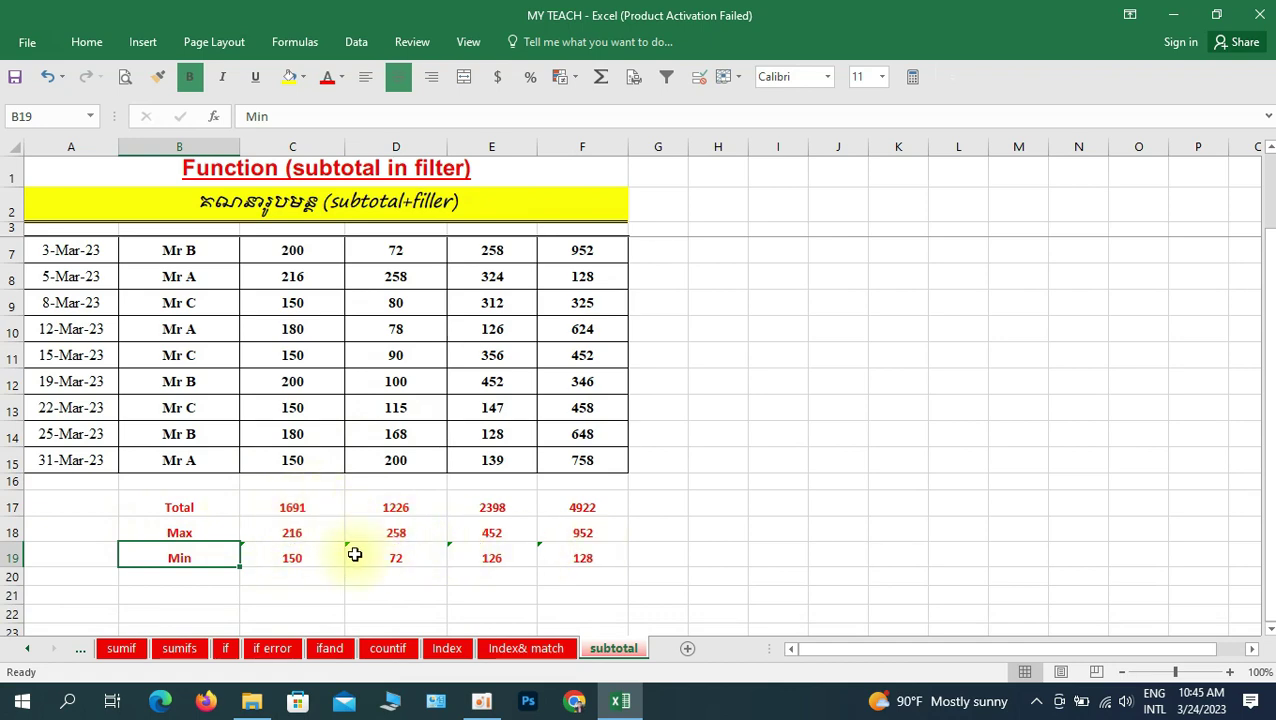
scroll(354, 554, up, 1)
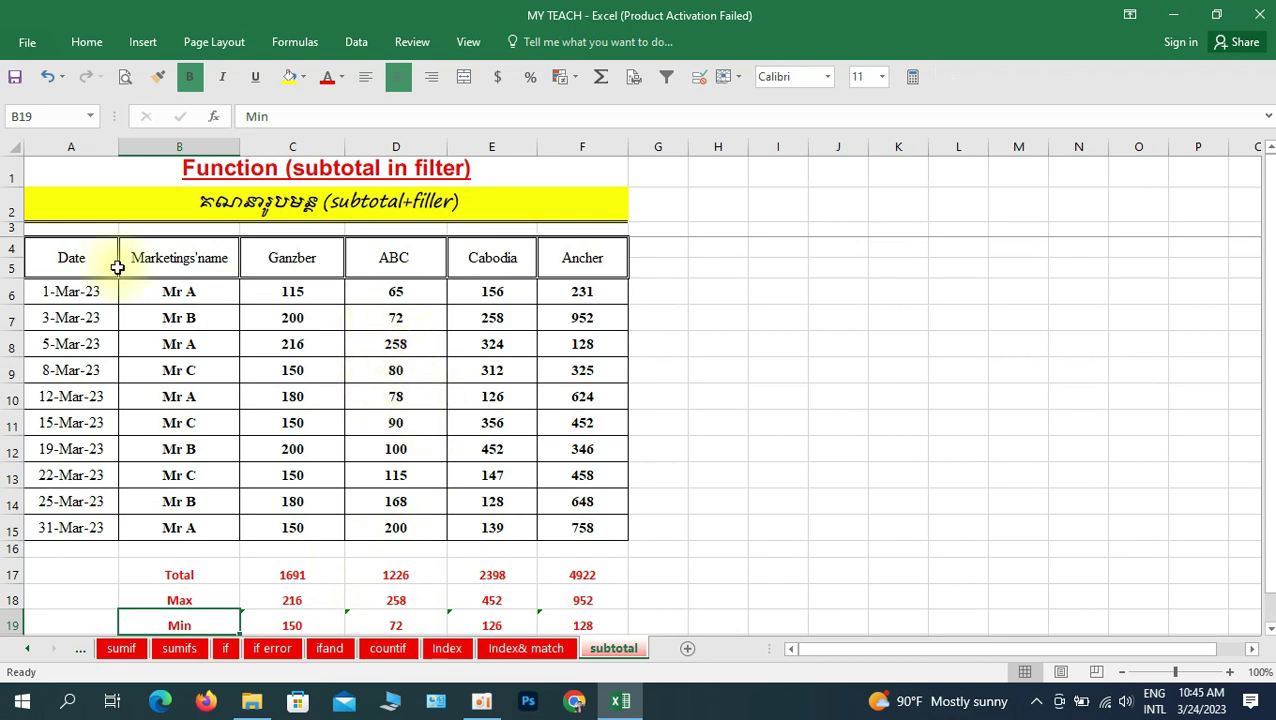
click(68, 258)
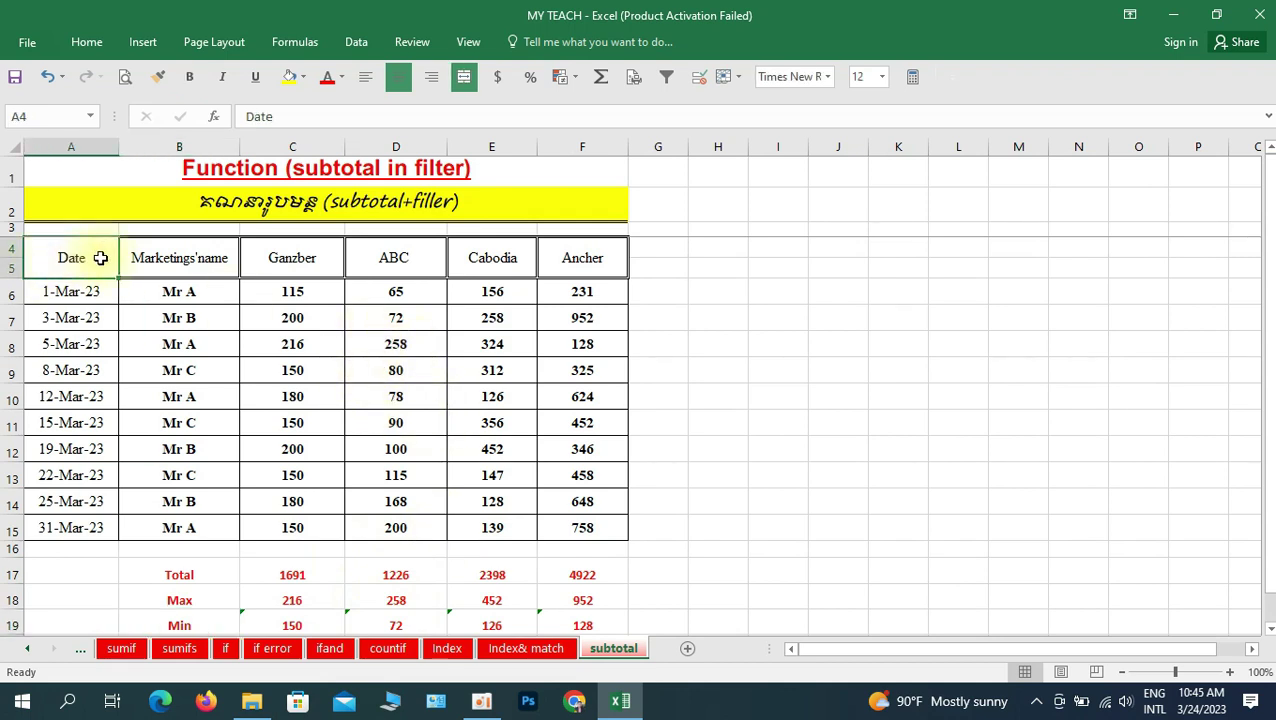
Enable filter dropdowns on the Date to company-column header row and open the Marketings'name filter list.
click(668, 78)
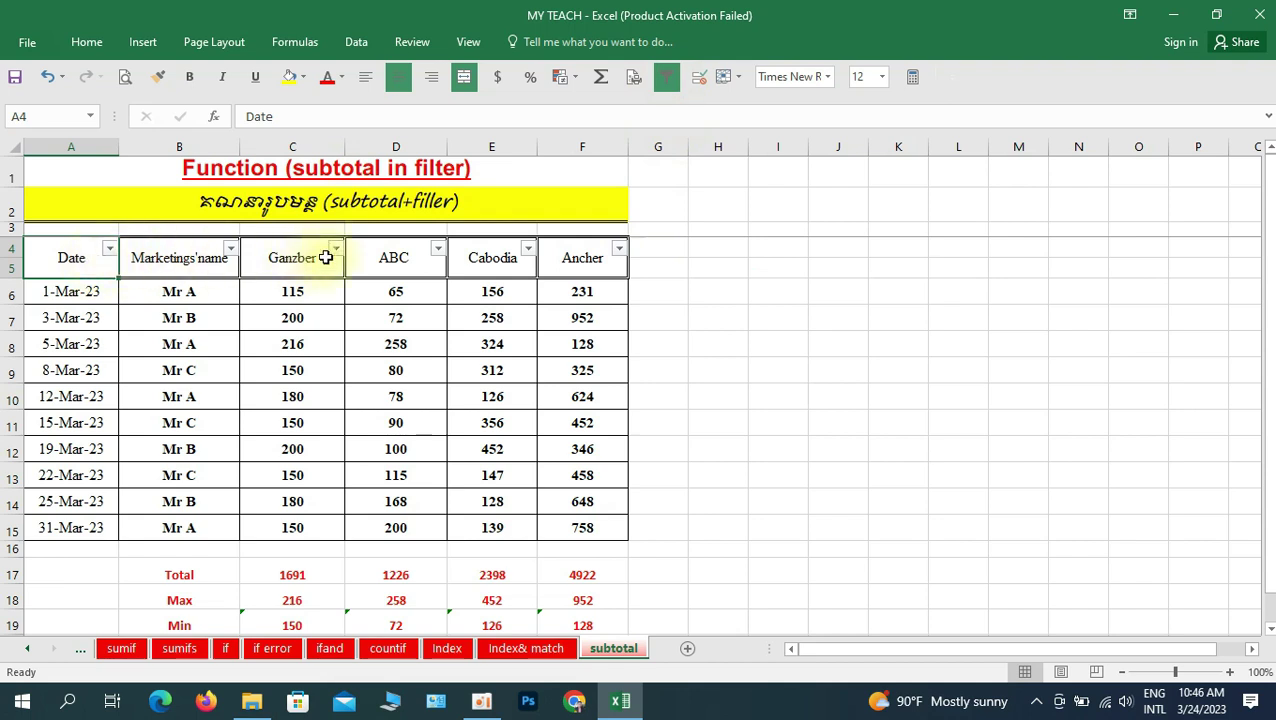
click(231, 250)
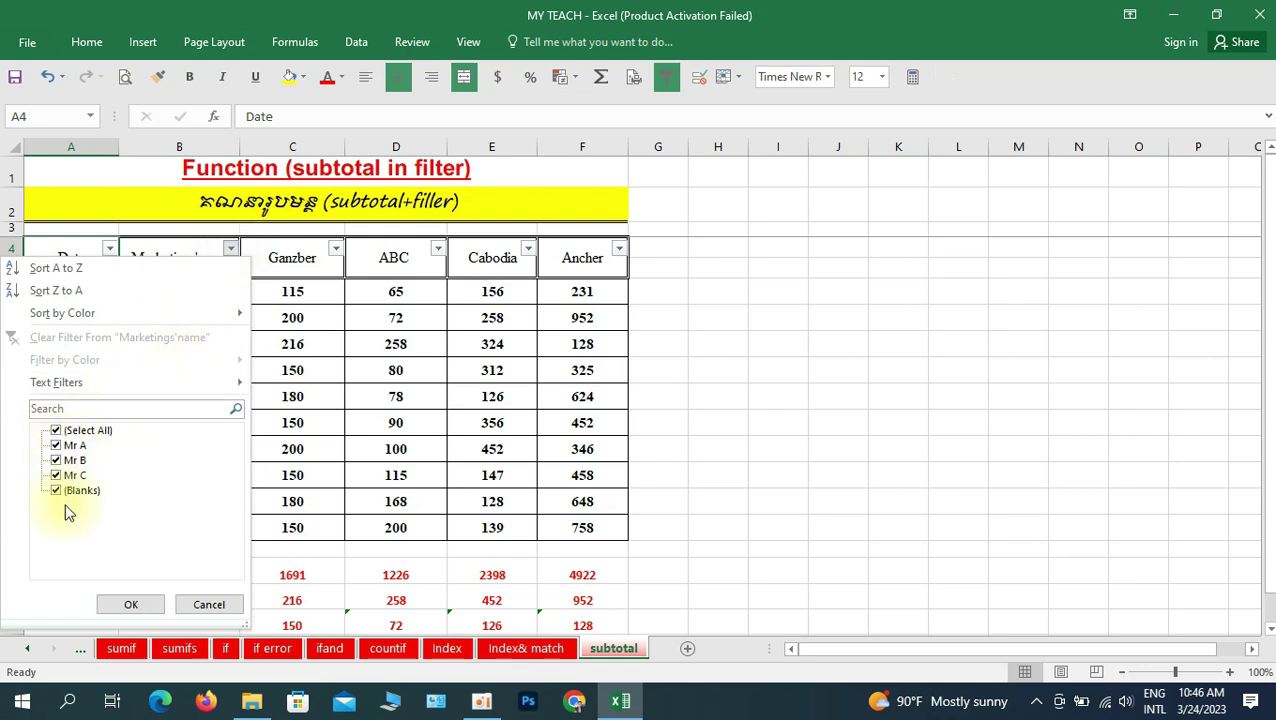
Filter to only Mr B's three rows, so Total reads 580, 340, 838 and 1946.
click(56, 430)
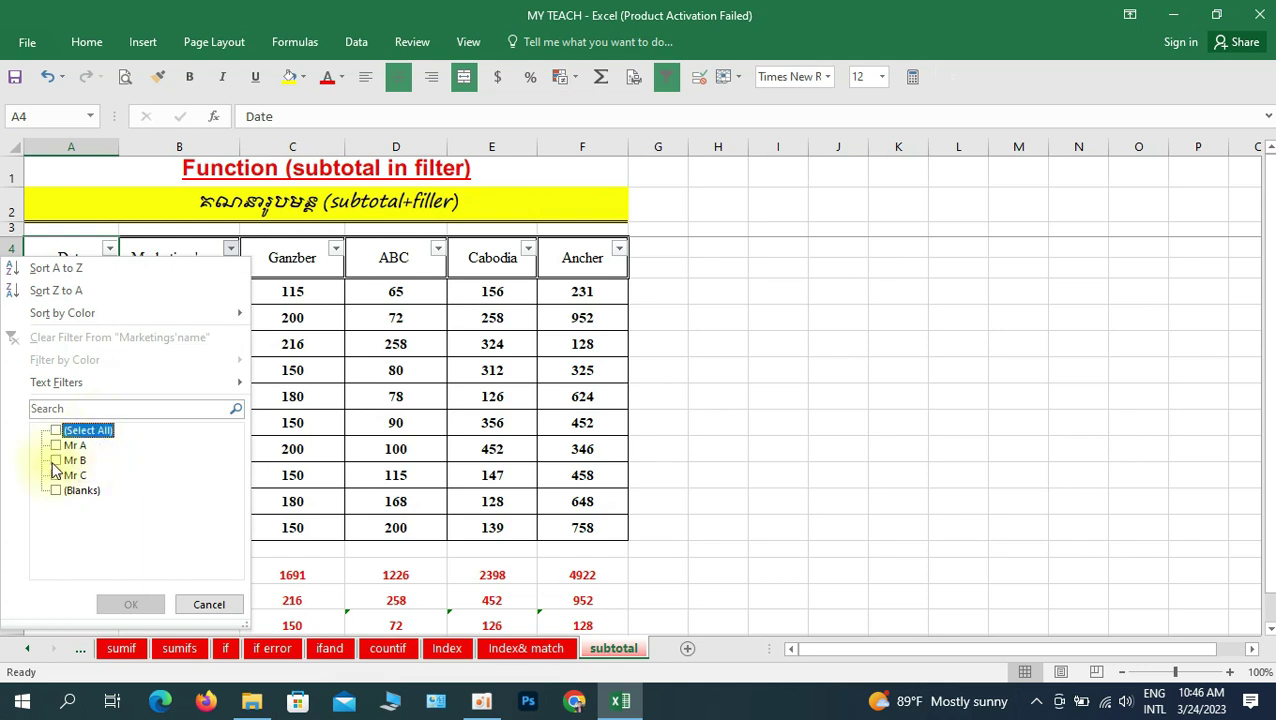
click(57, 460)
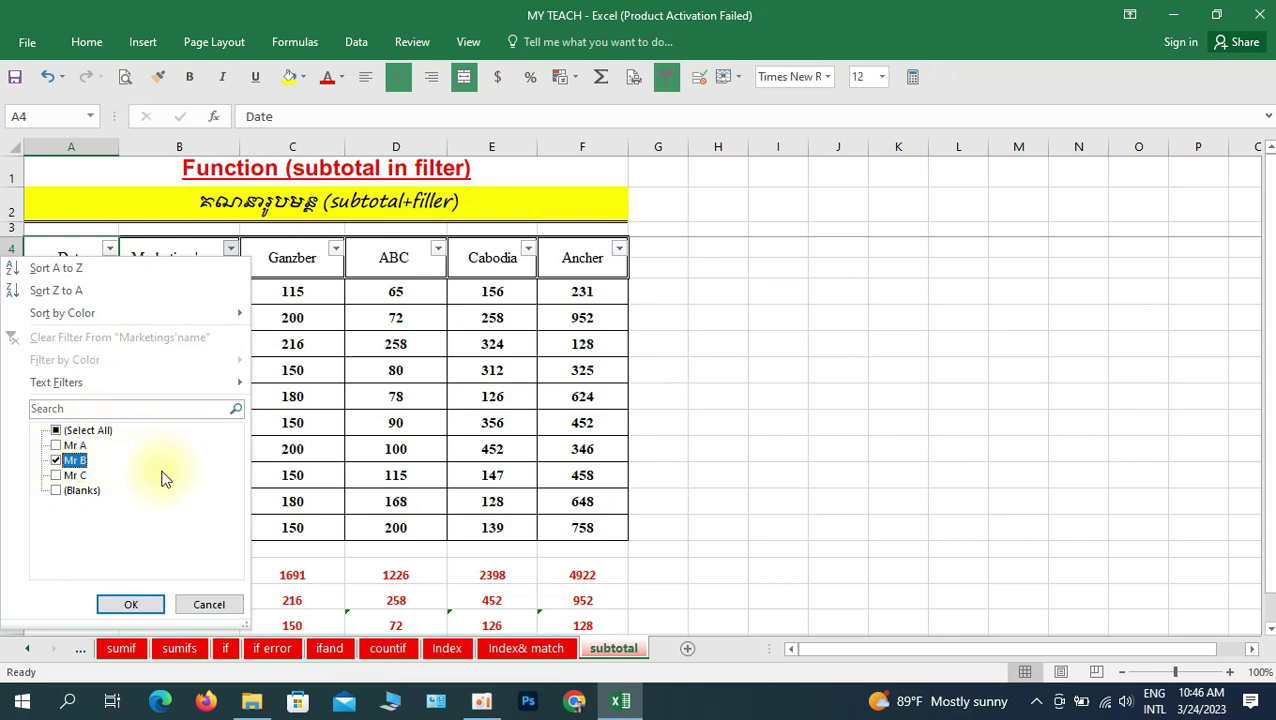
click(130, 604)
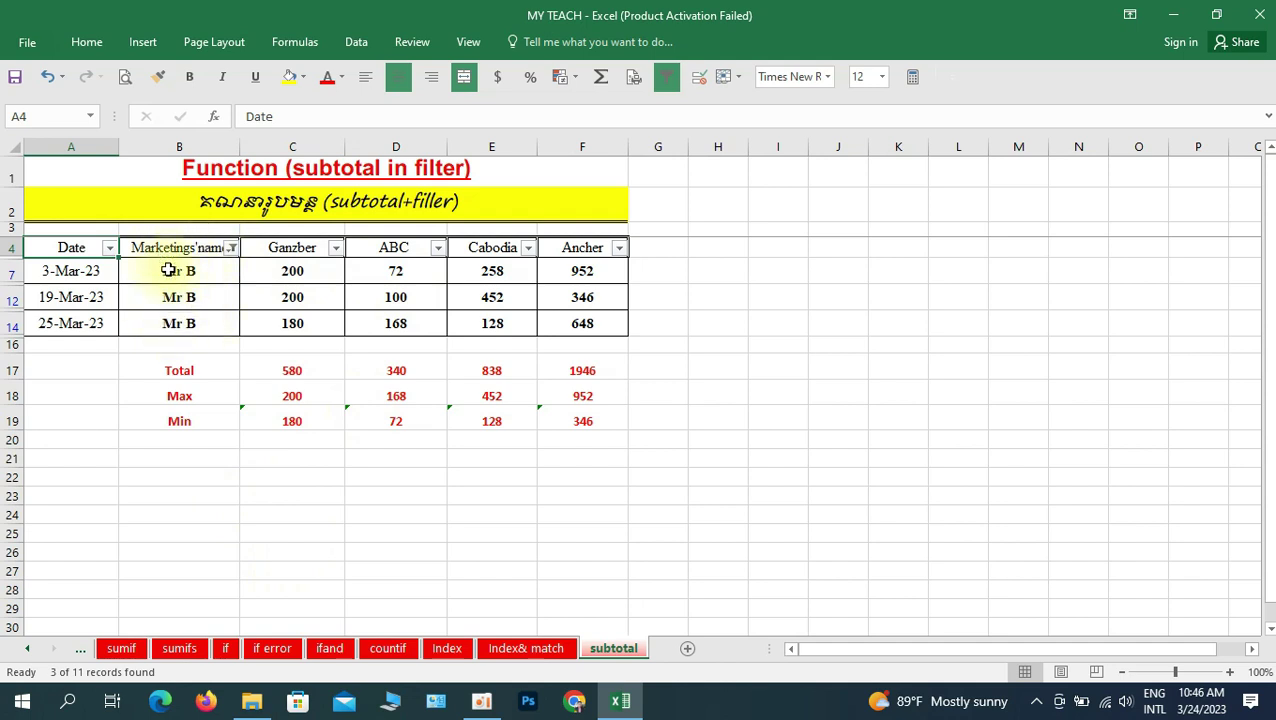
click(317, 372)
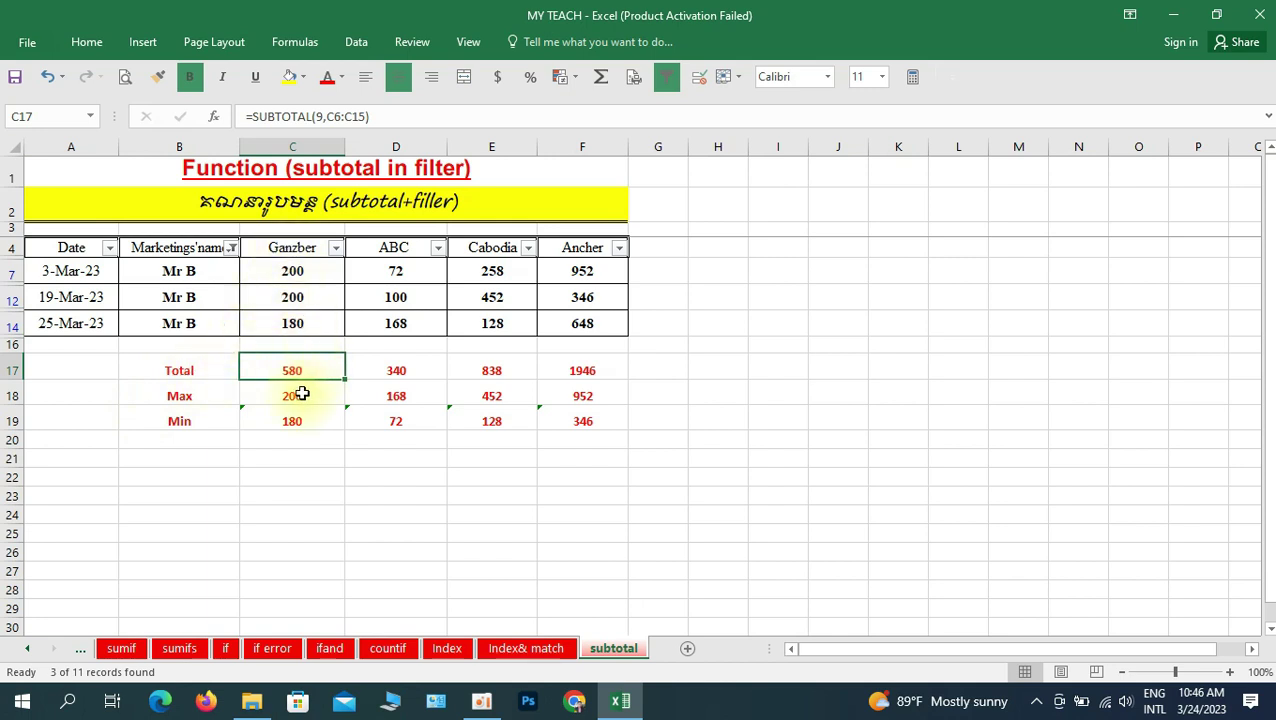
click(195, 395)
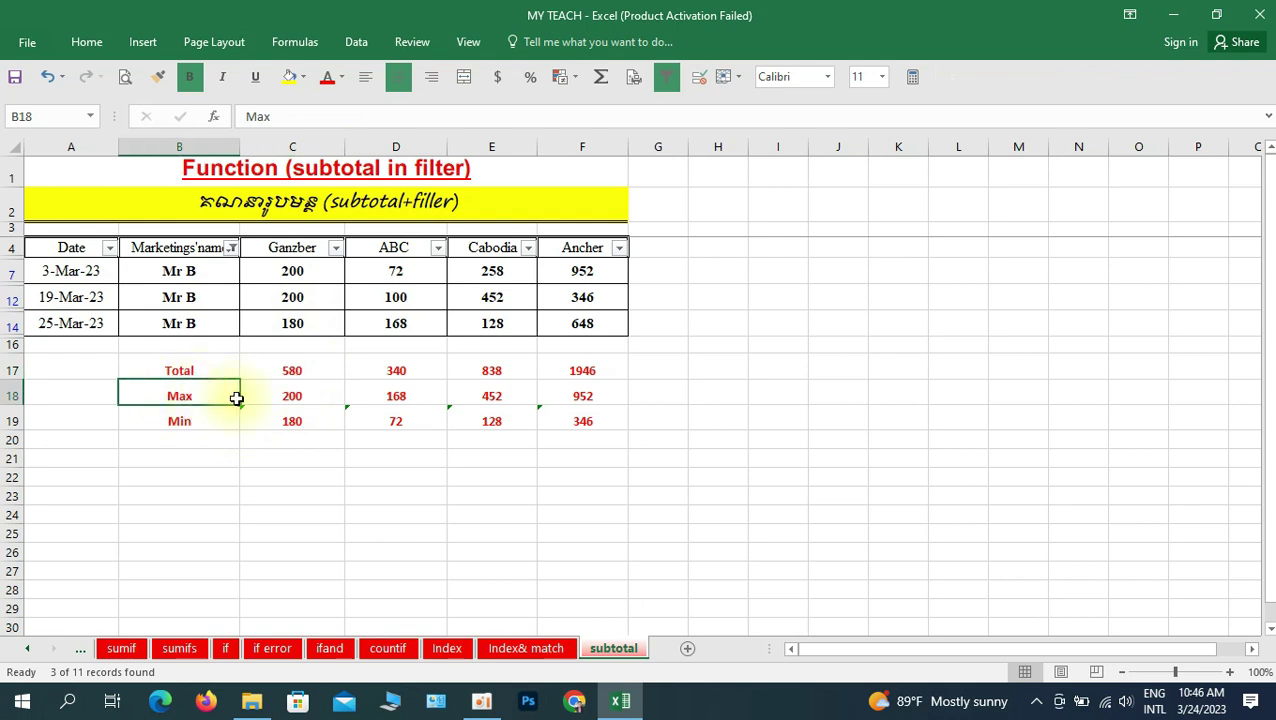
click(302, 398)
click(295, 270)
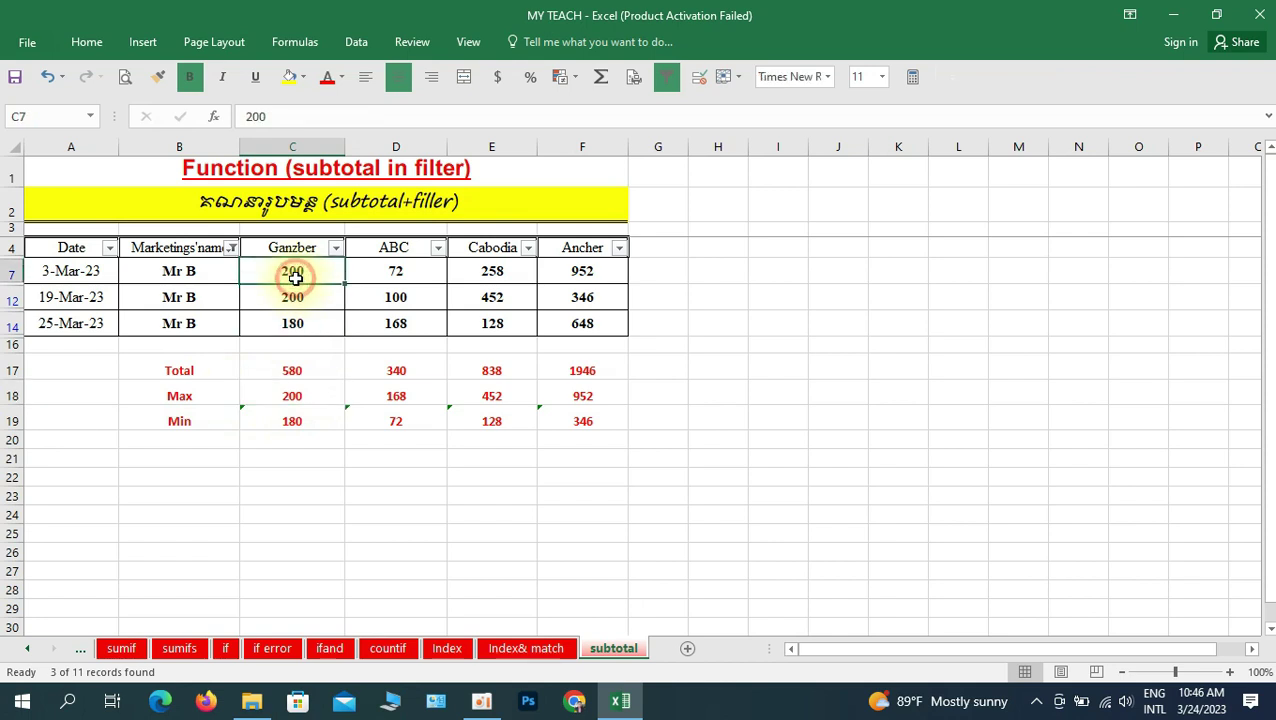
click(95, 272)
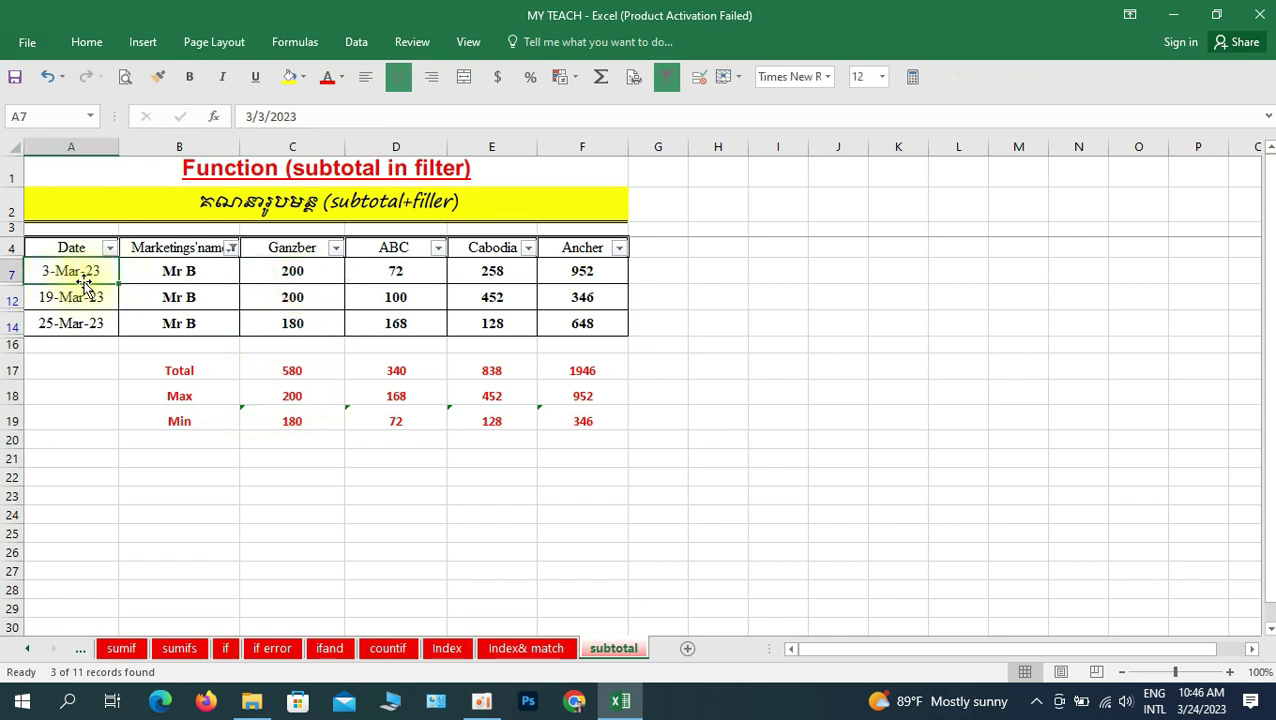
click(185, 420)
click(306, 421)
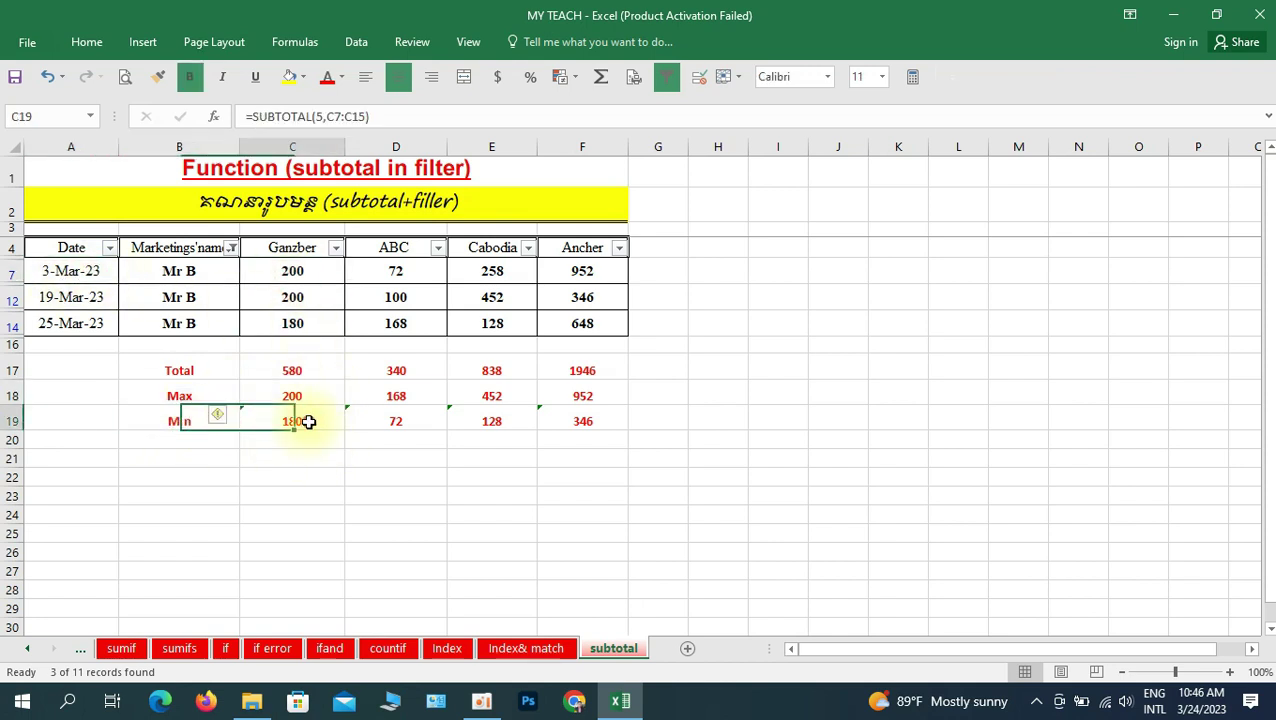
click(306, 323)
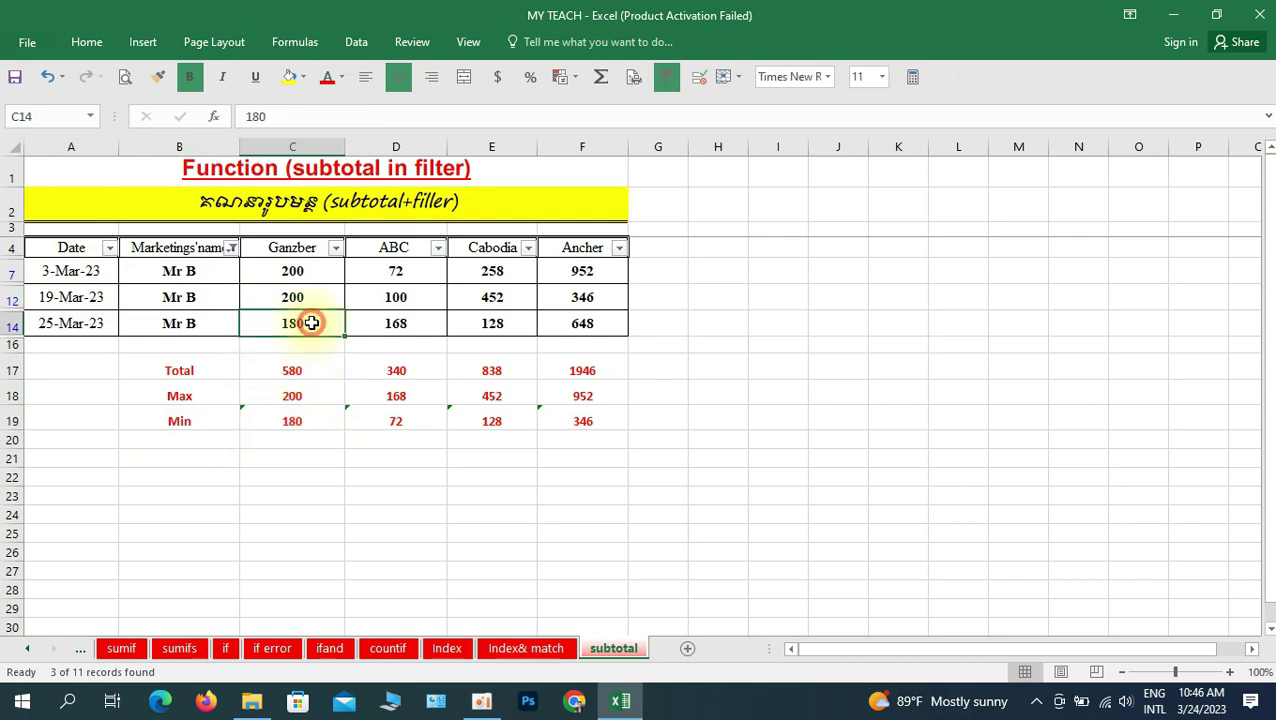
click(58, 323)
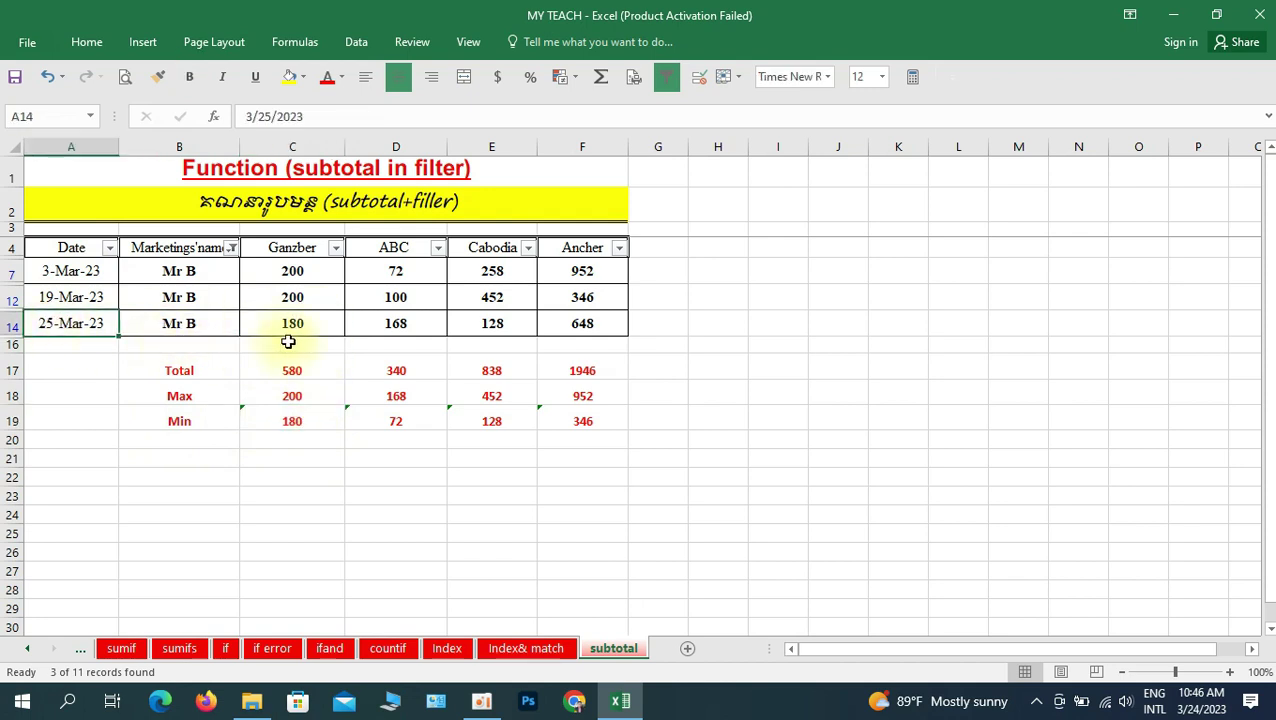
click(398, 245)
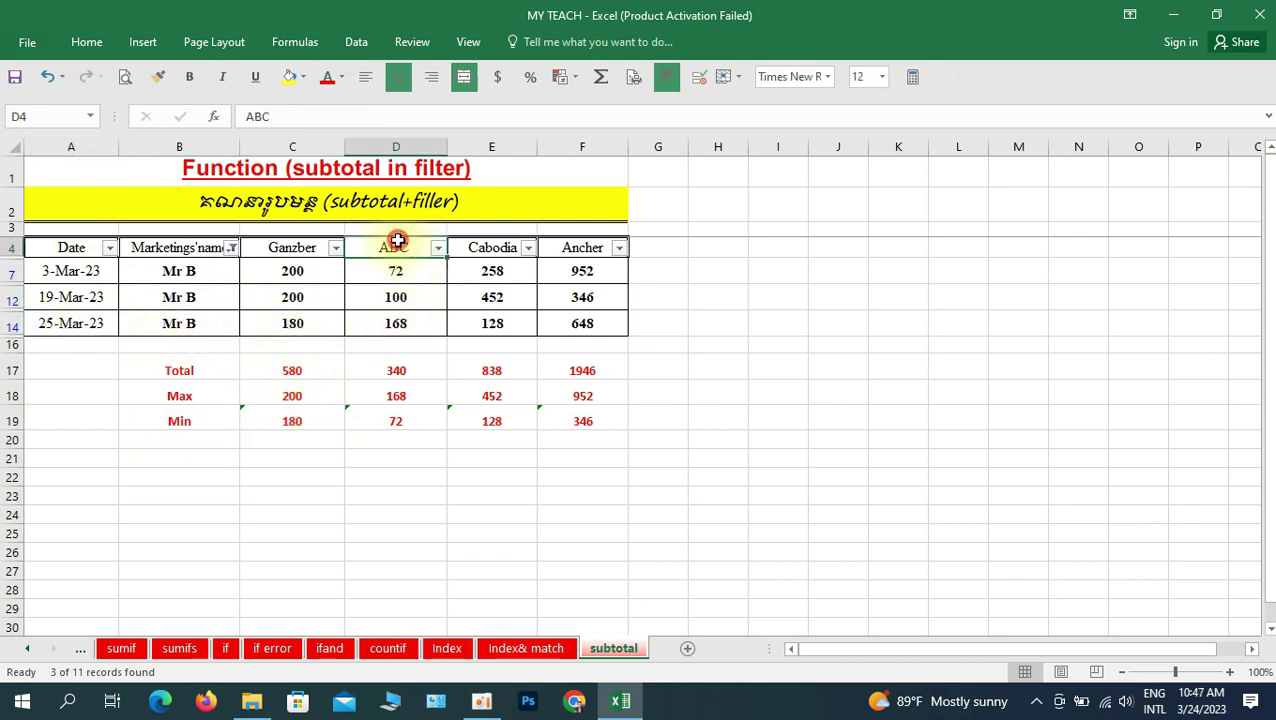
click(408, 370)
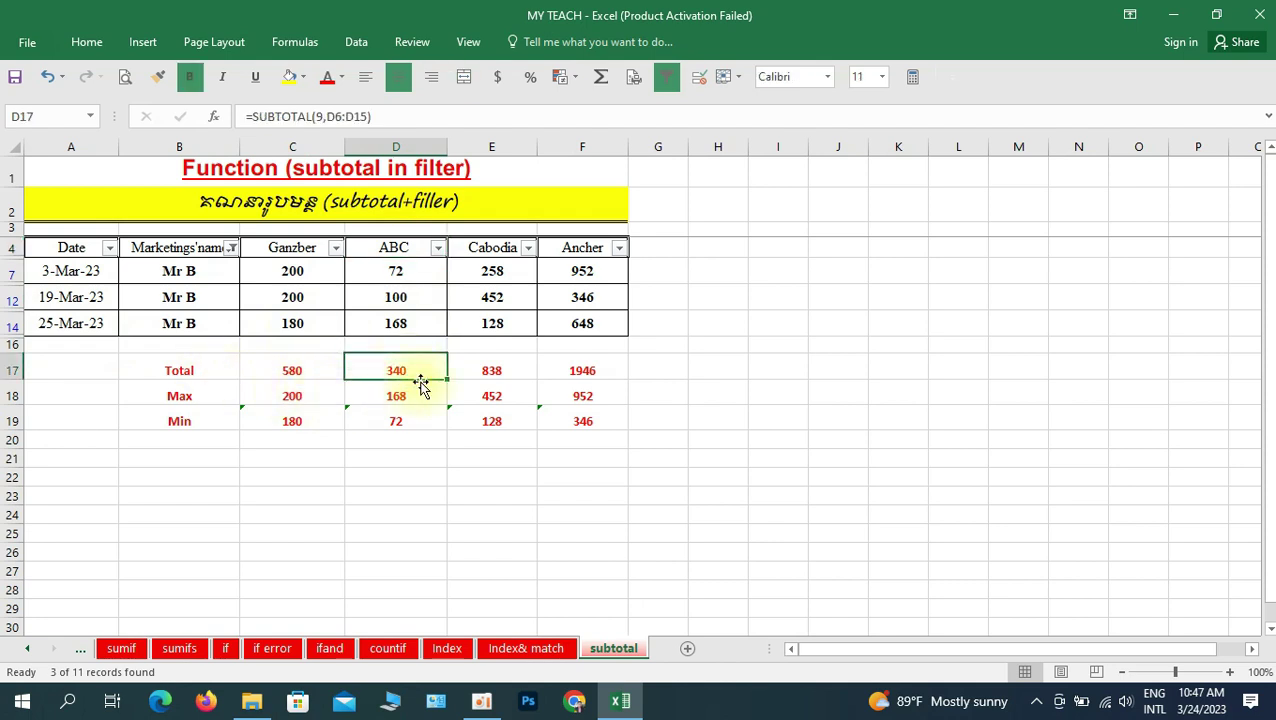
click(417, 272)
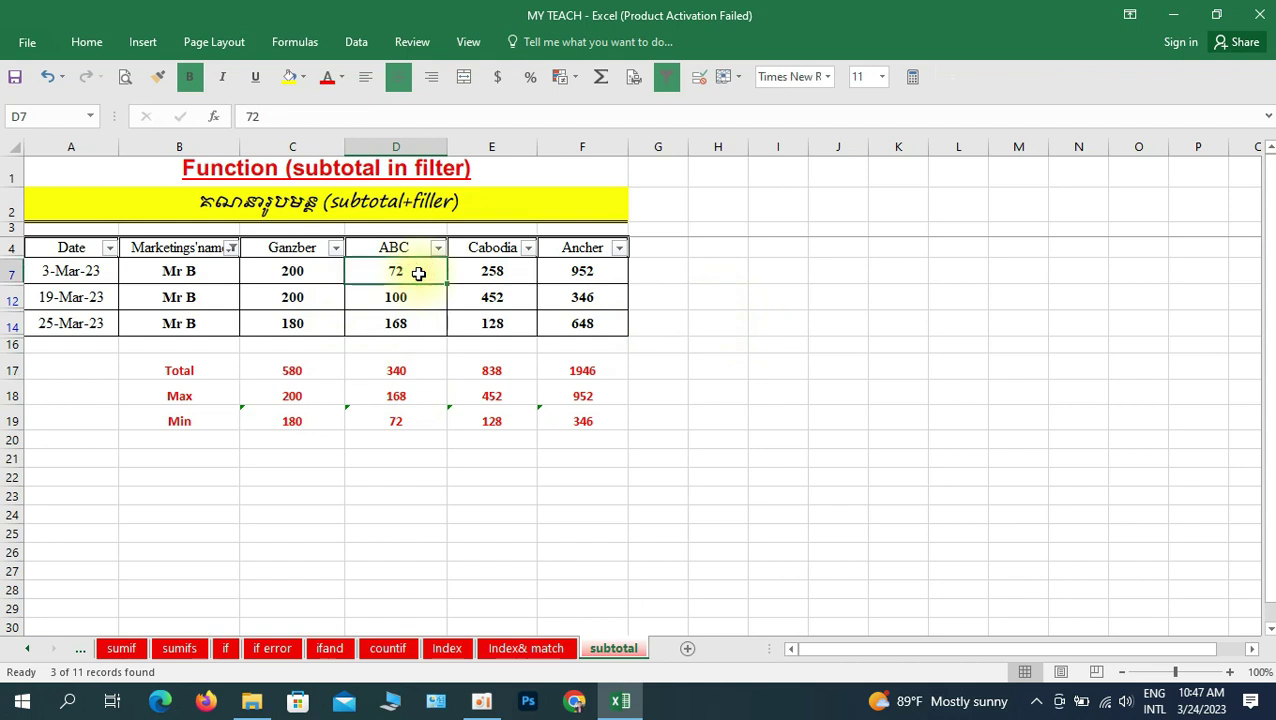
ctrl+click(409, 304)
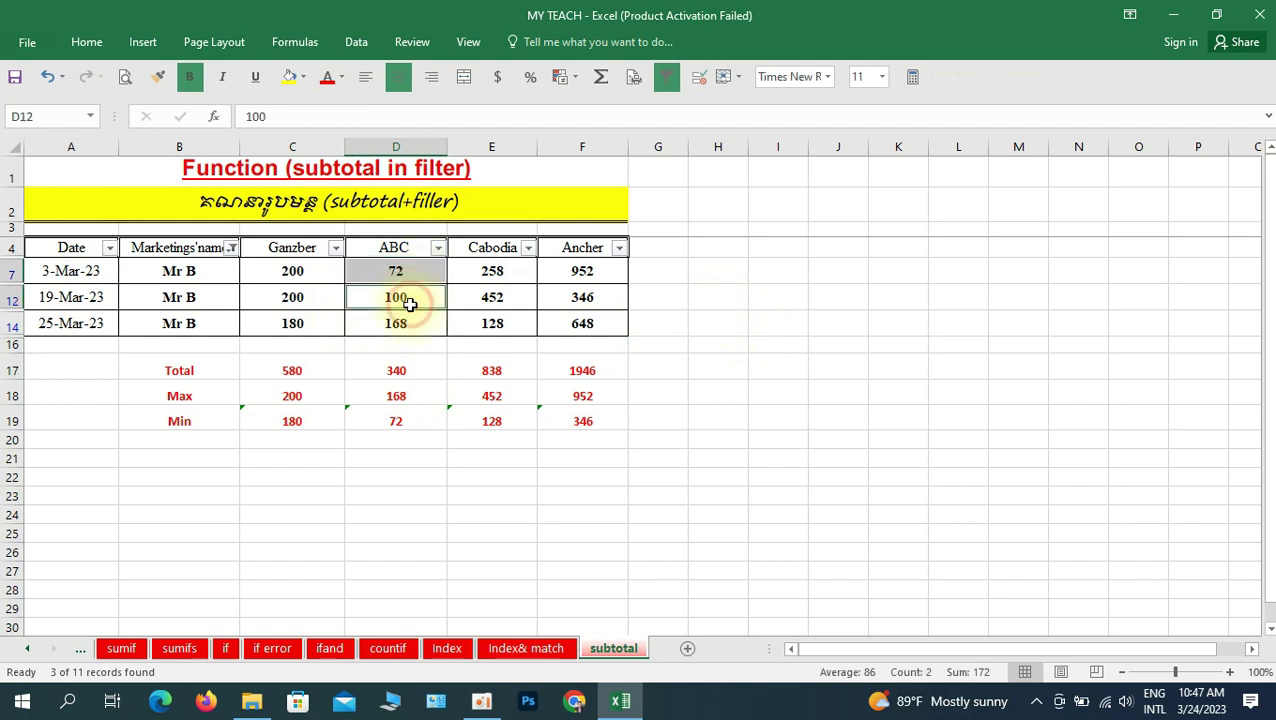
ctrl+click(411, 327)
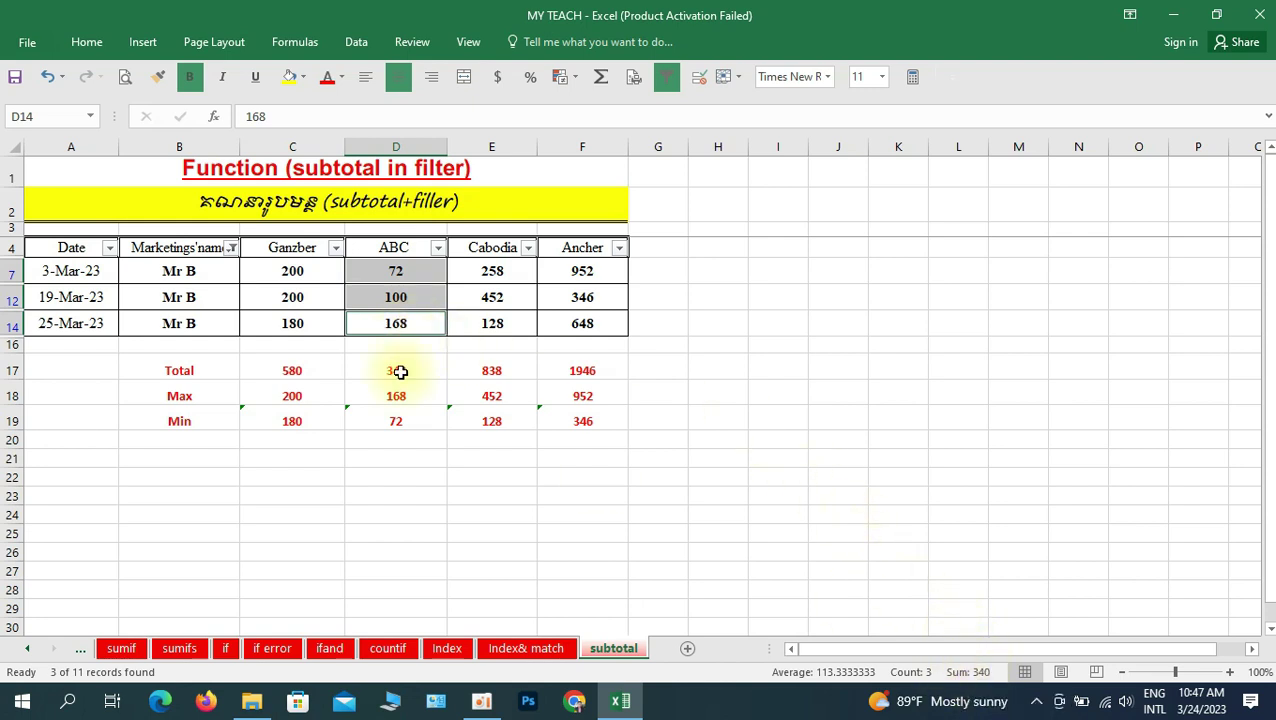
click(682, 362)
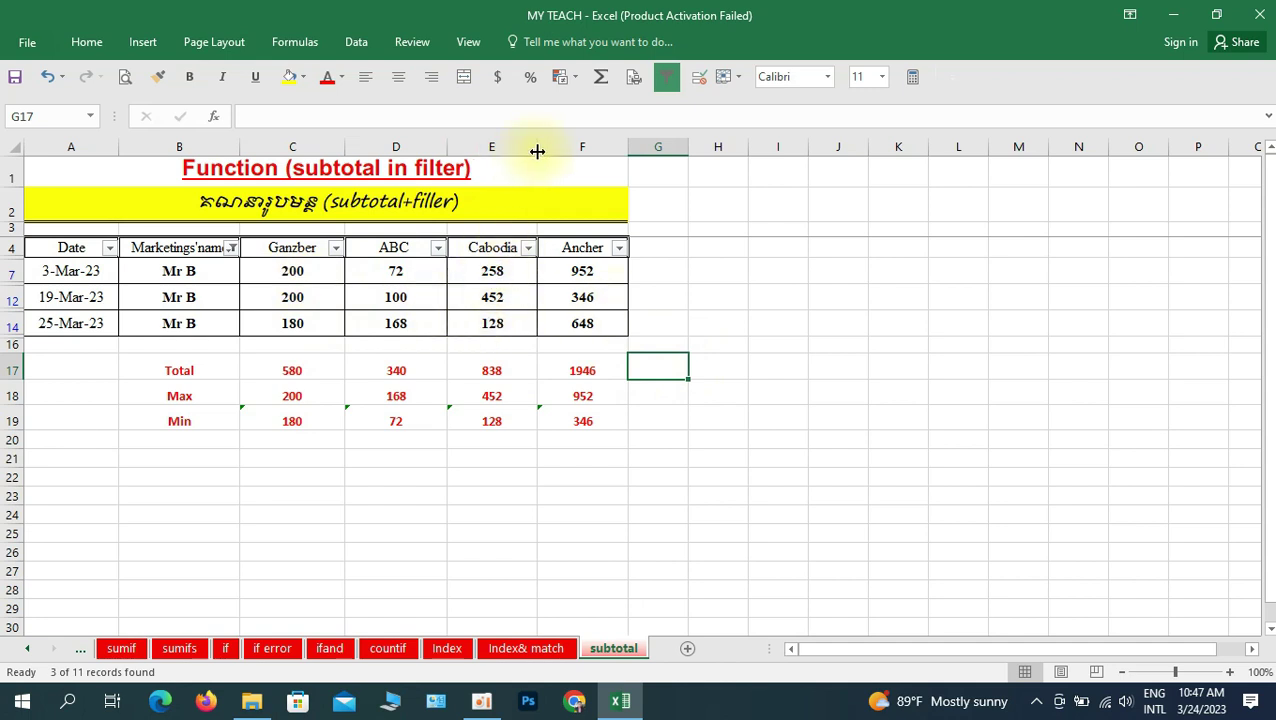
drag(537, 147, 551, 147)
drag(499, 268, 509, 315)
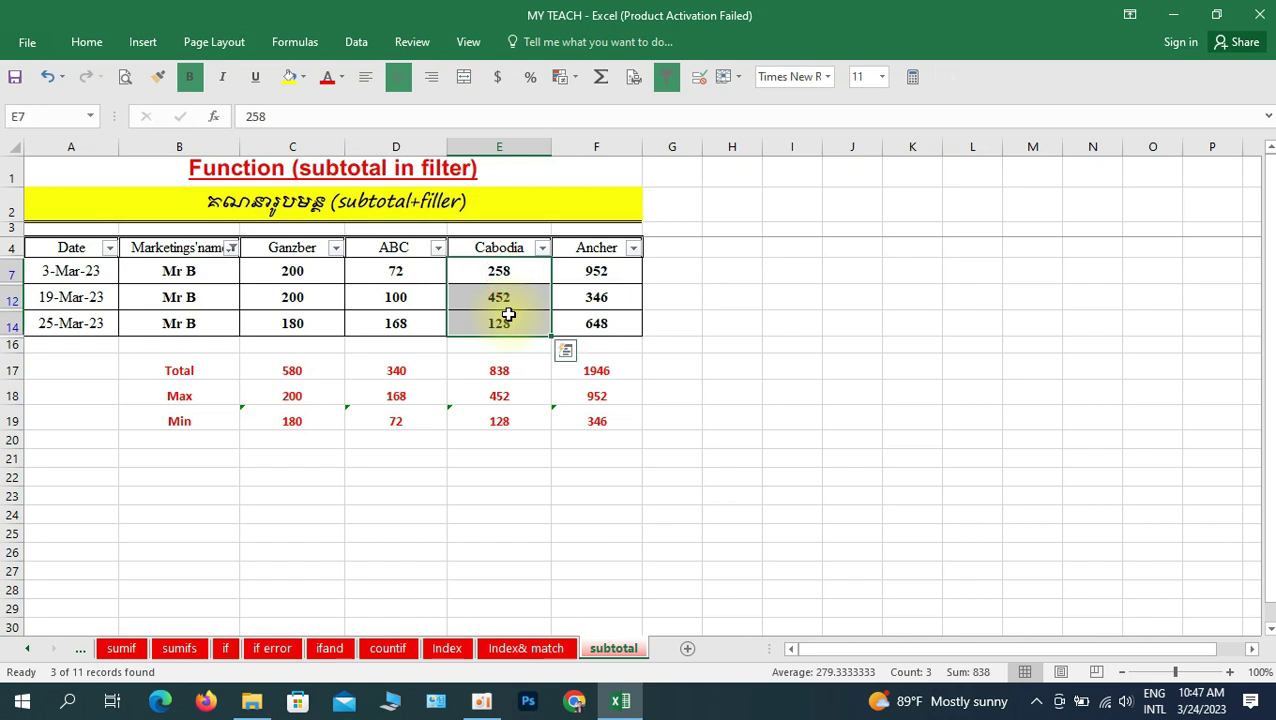
click(513, 366)
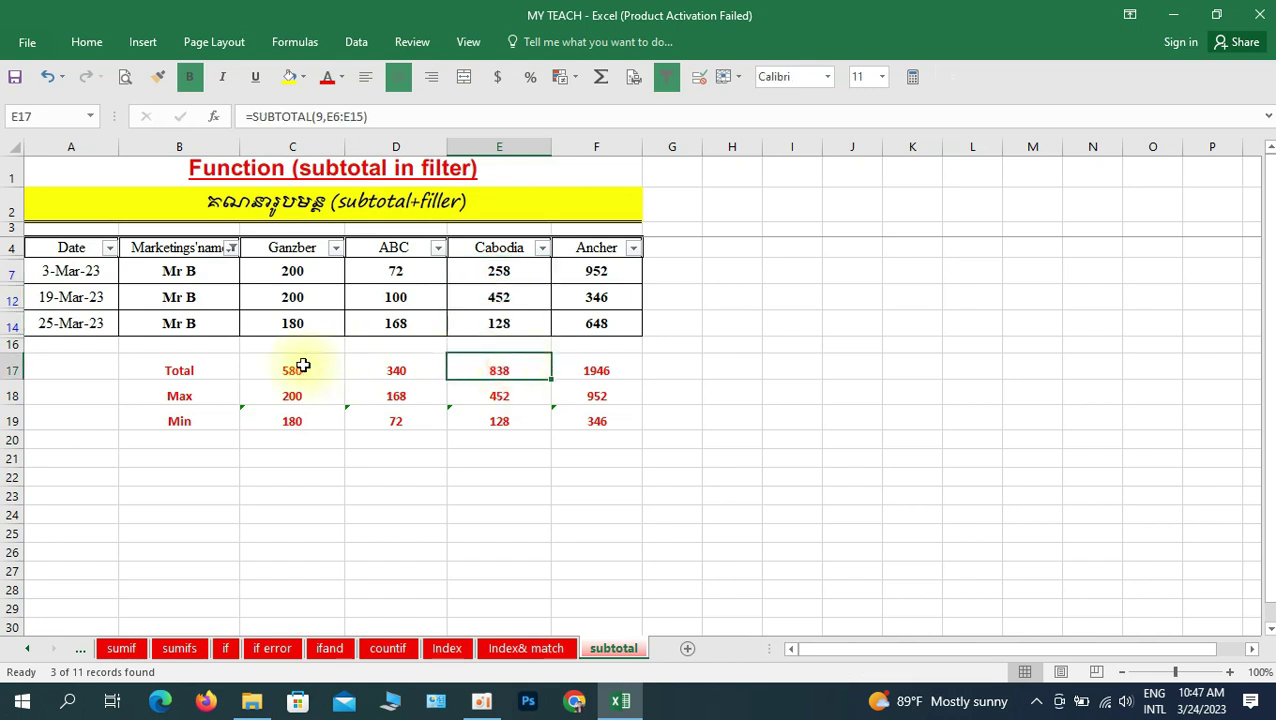
click(194, 363)
click(508, 370)
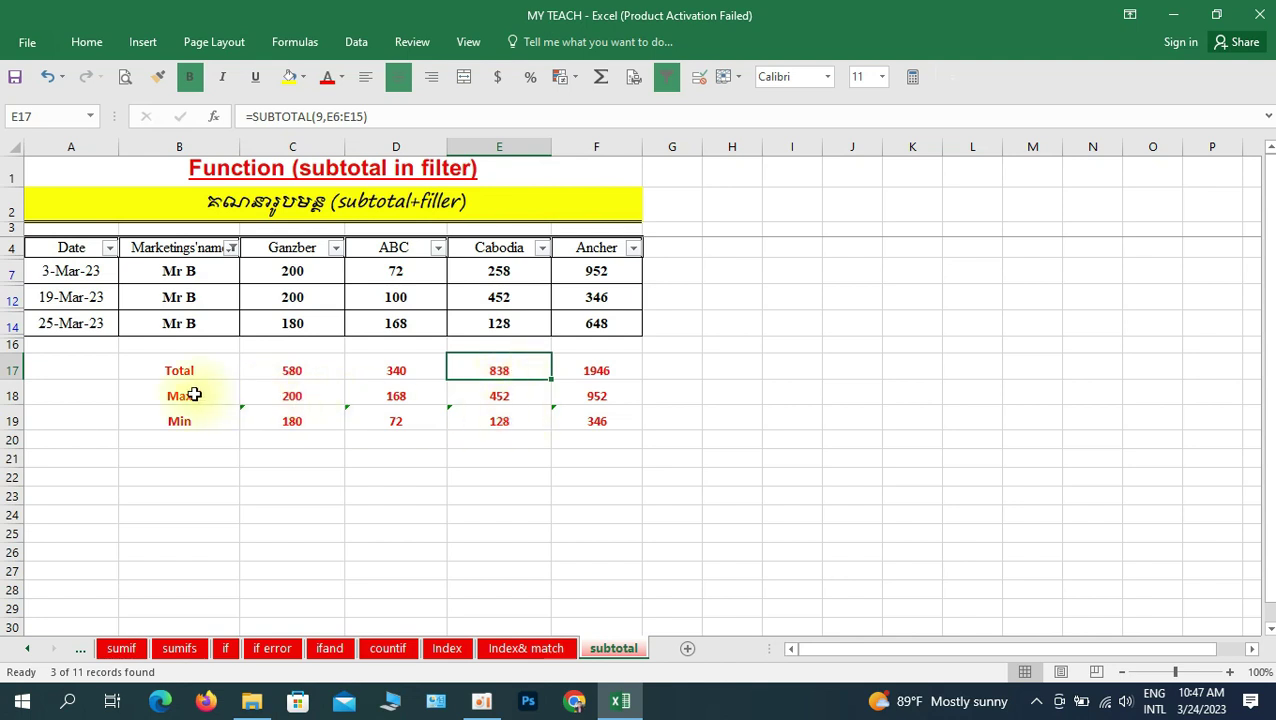
click(515, 397)
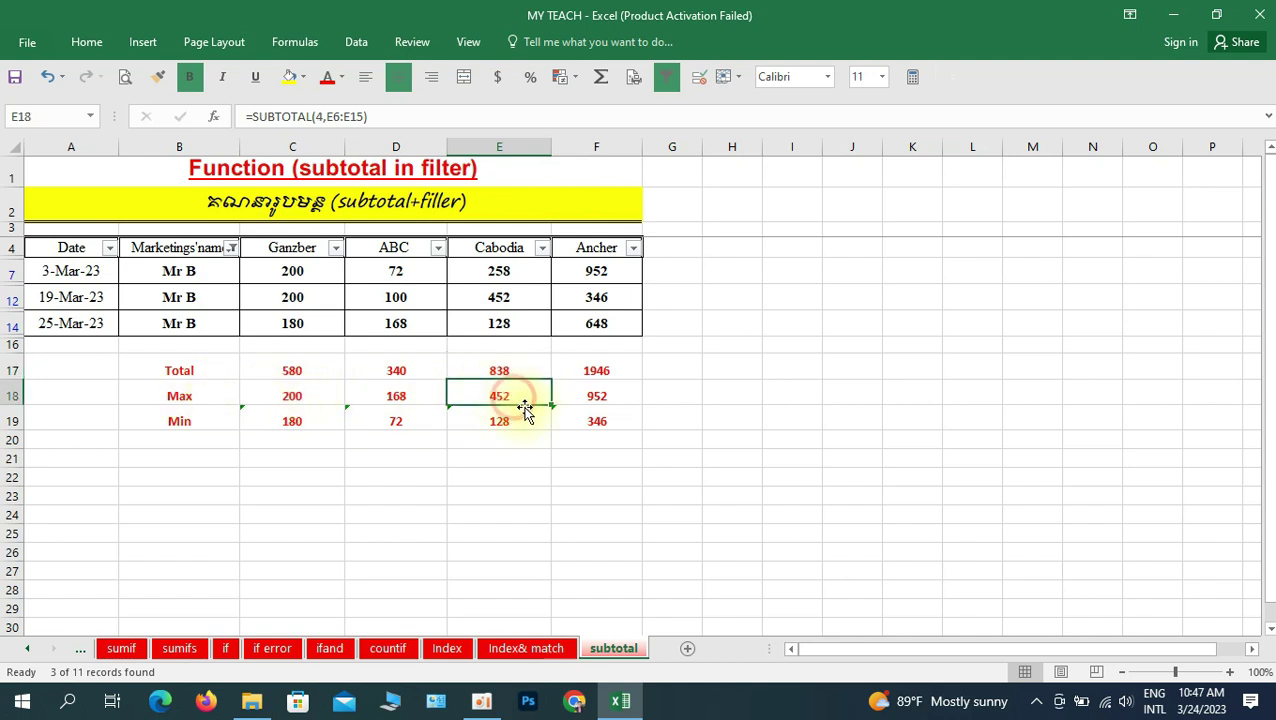
click(499, 298)
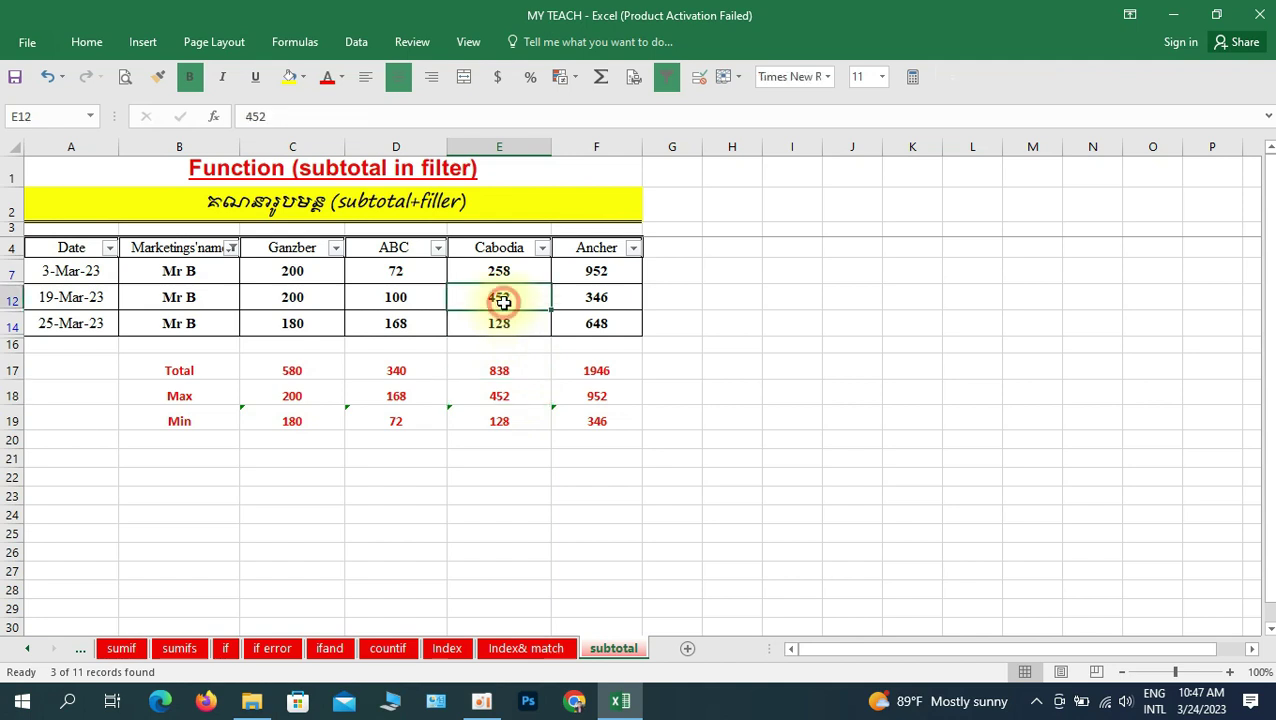
click(62, 303)
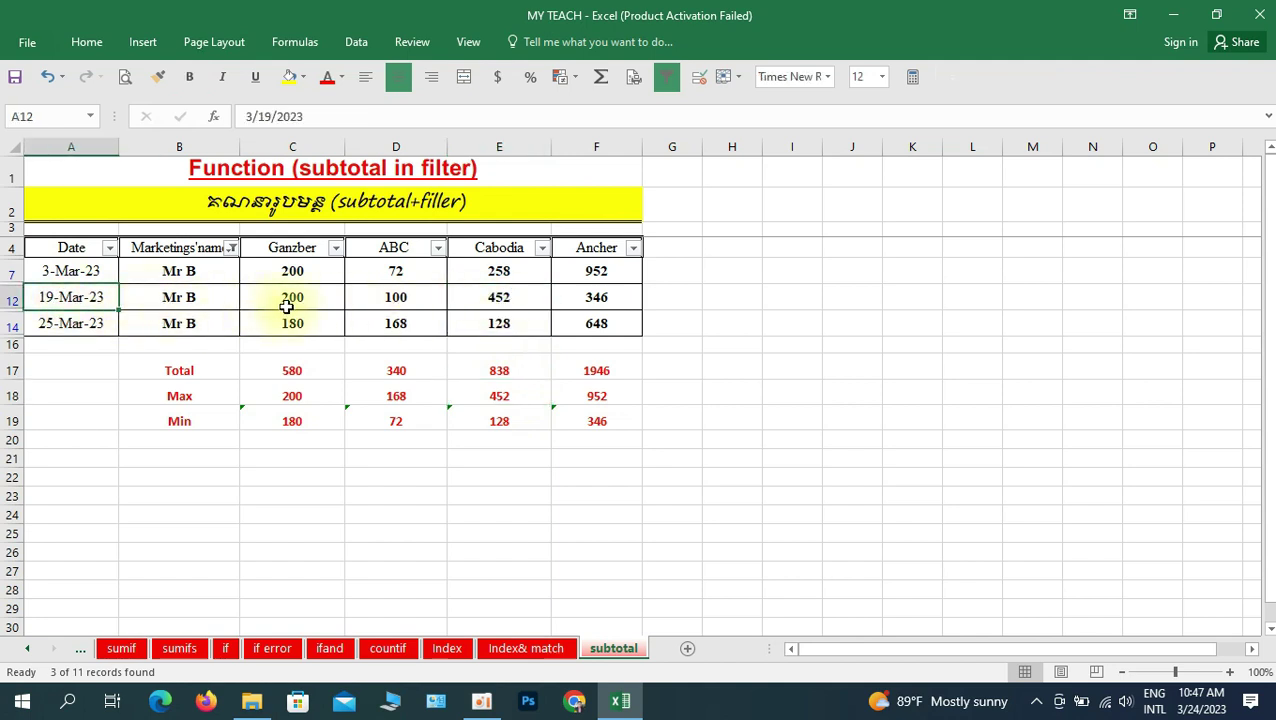
click(500, 299)
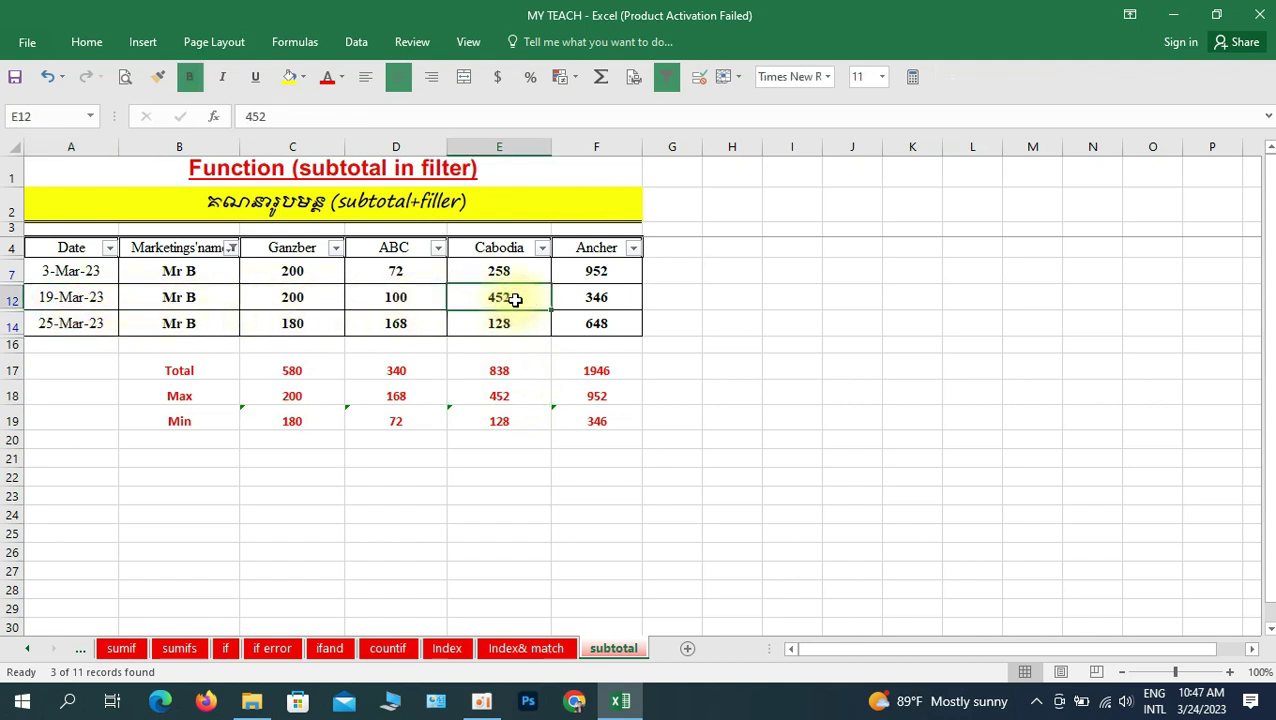
click(512, 323)
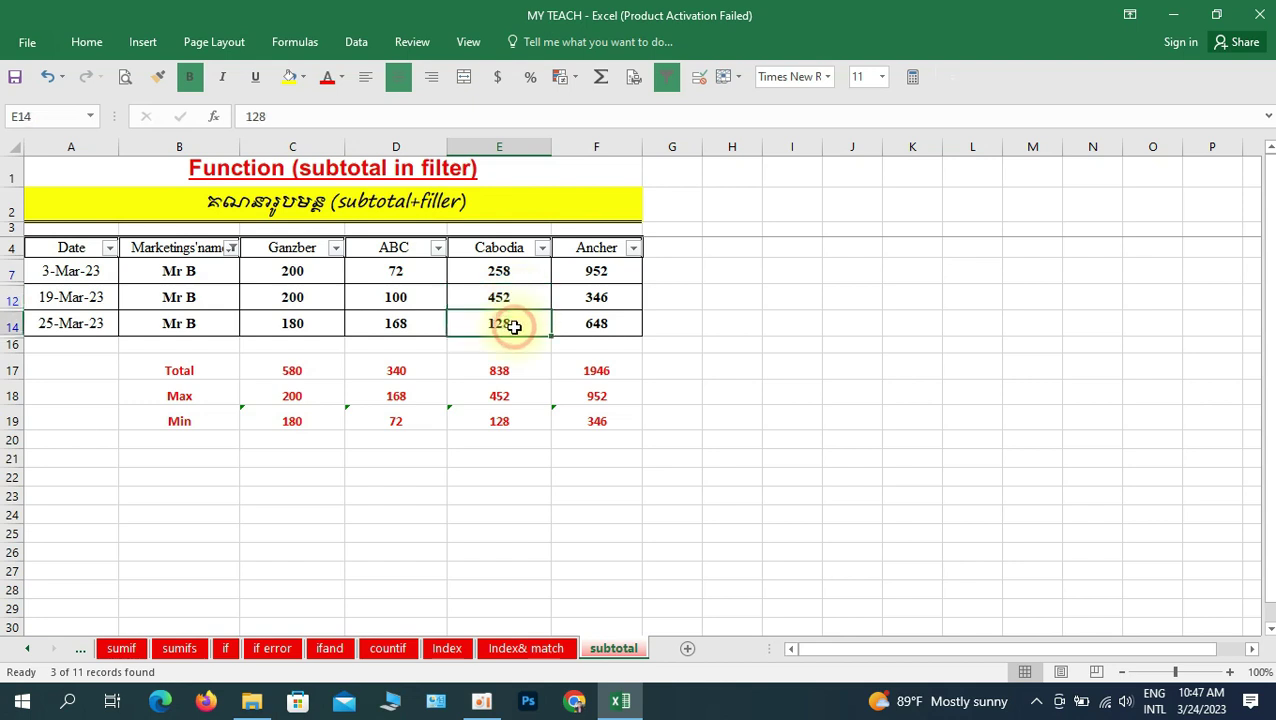
click(87, 329)
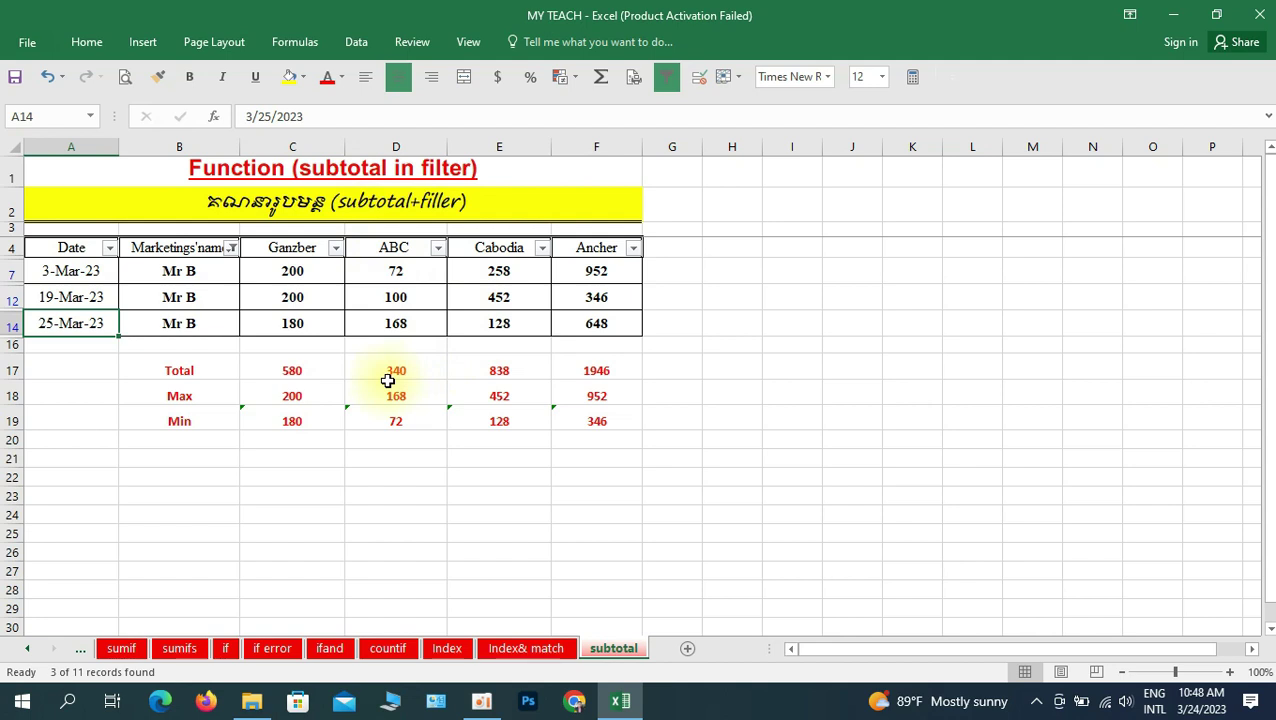
click(190, 274)
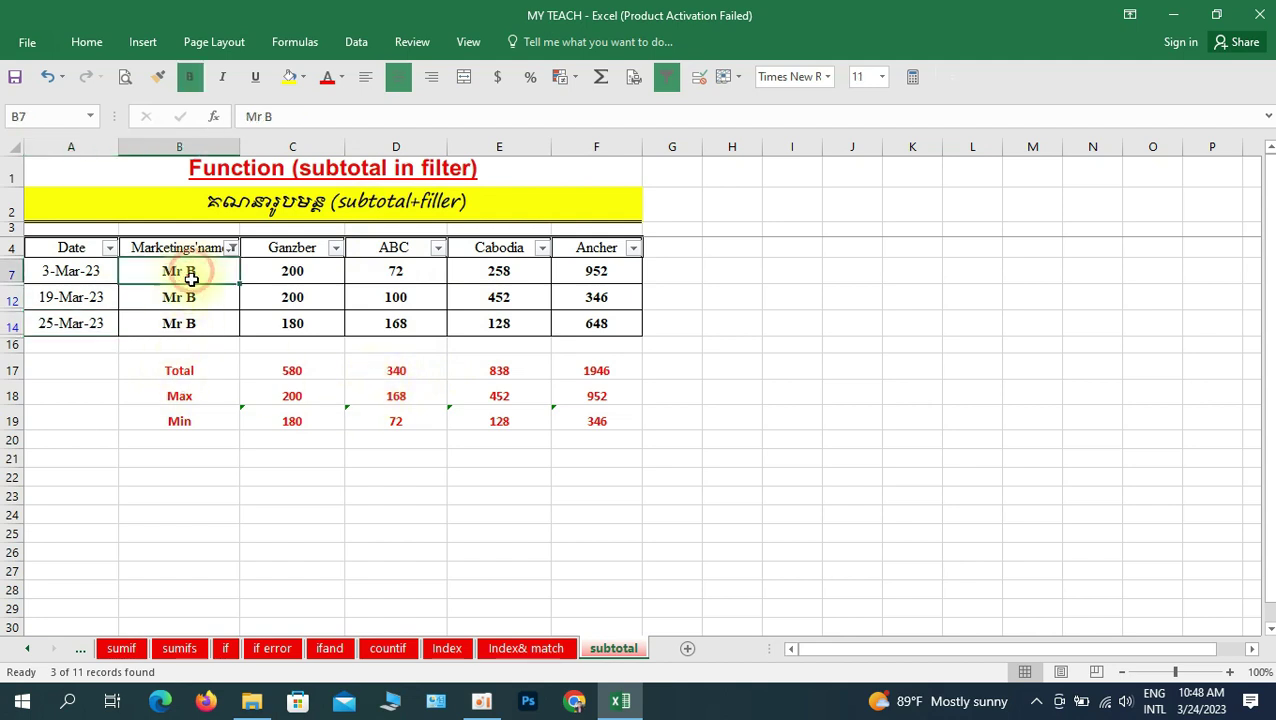
click(197, 303)
click(318, 370)
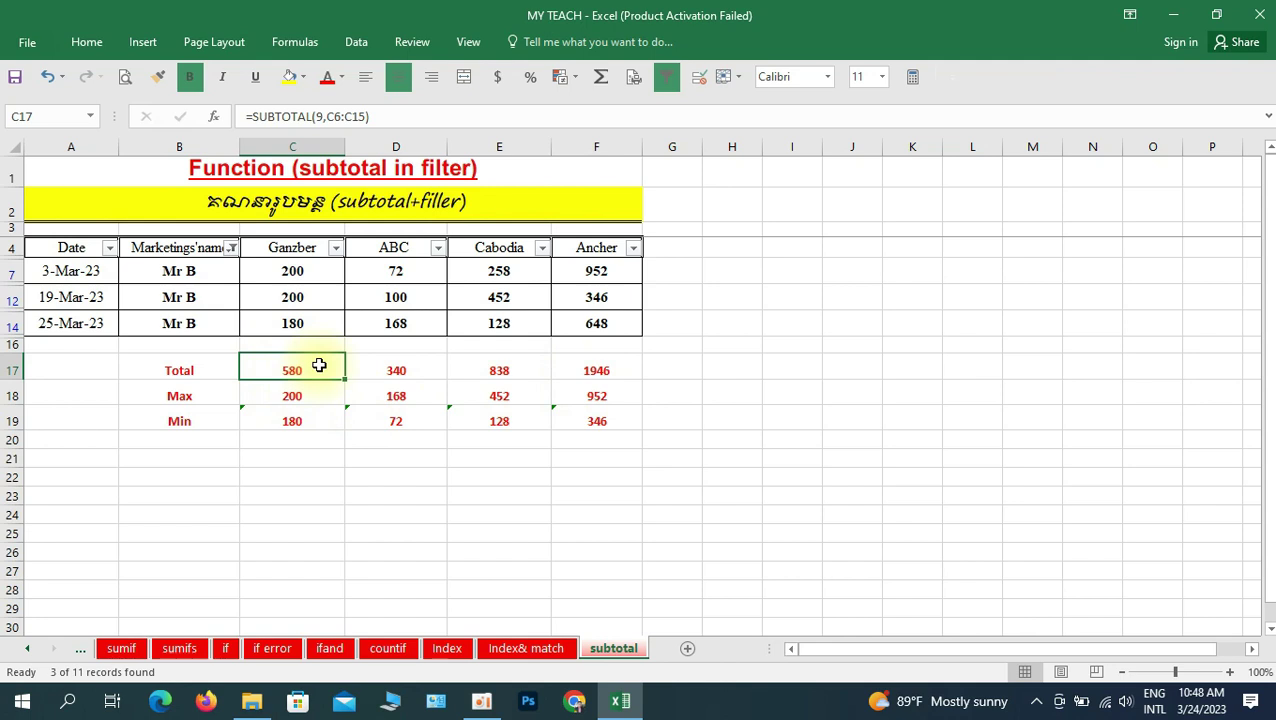
click(288, 420)
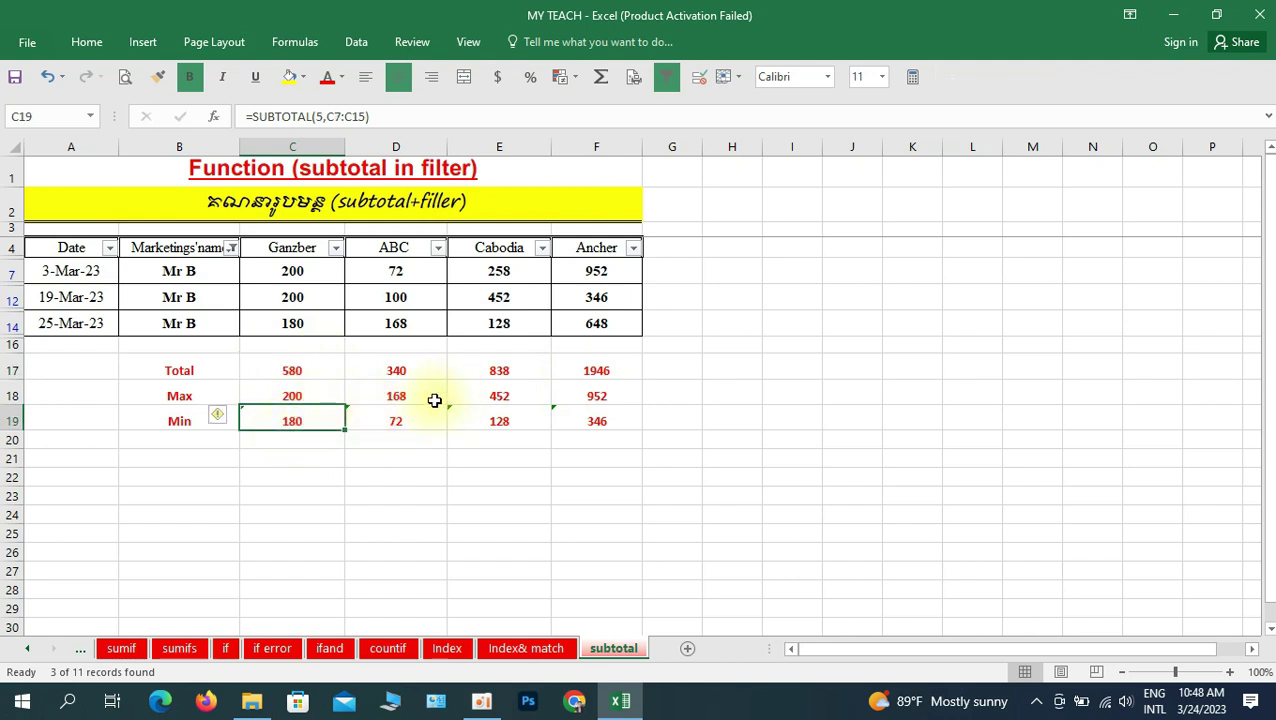
click(205, 440)
click(199, 512)
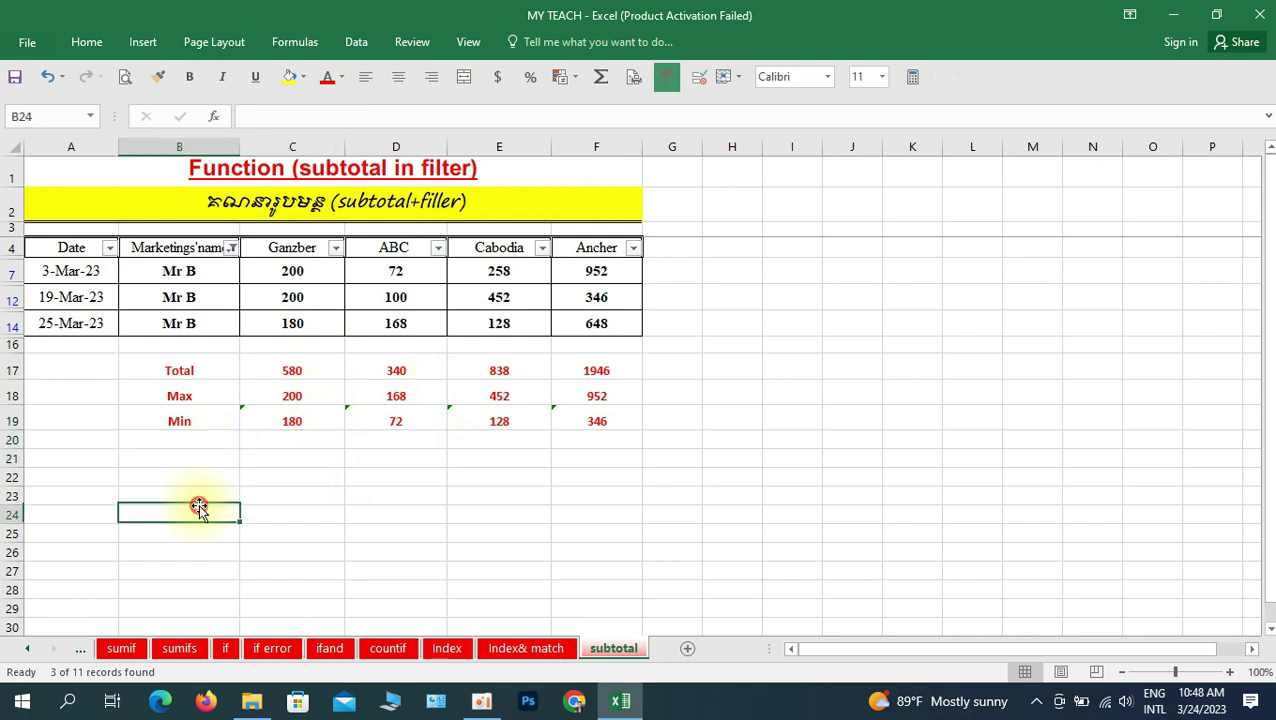
click(303, 476)
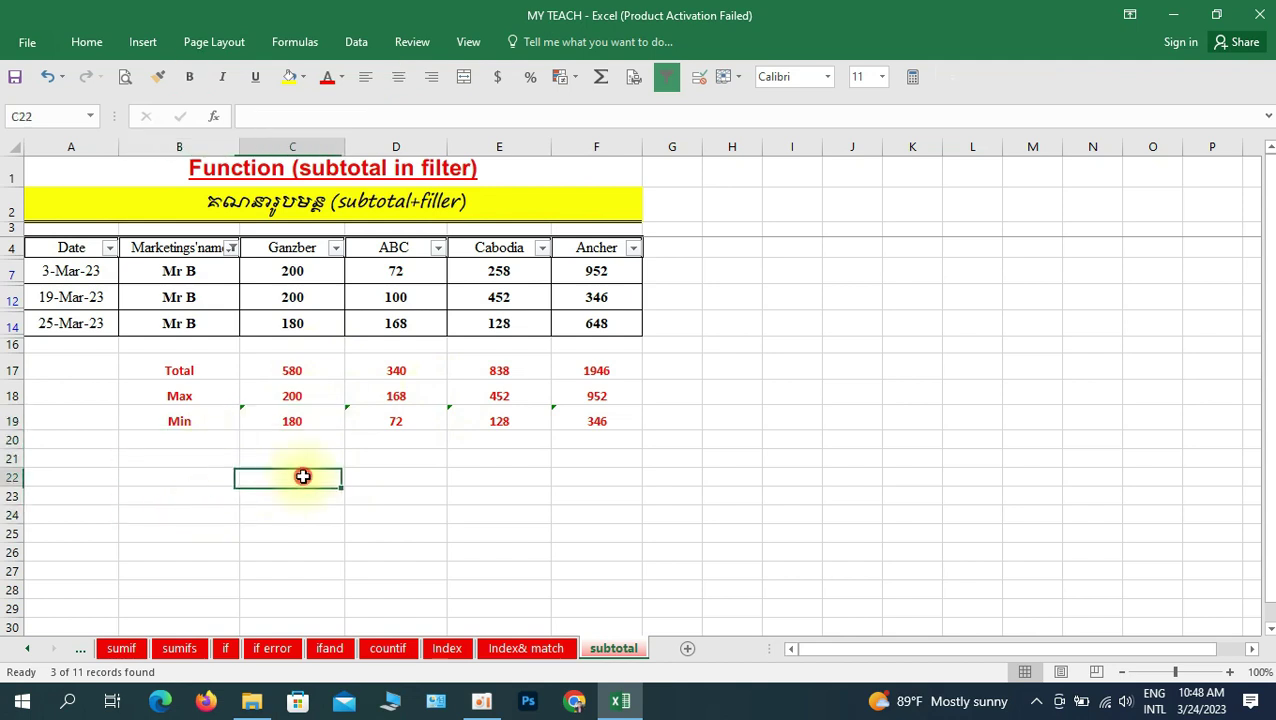
click(199, 373)
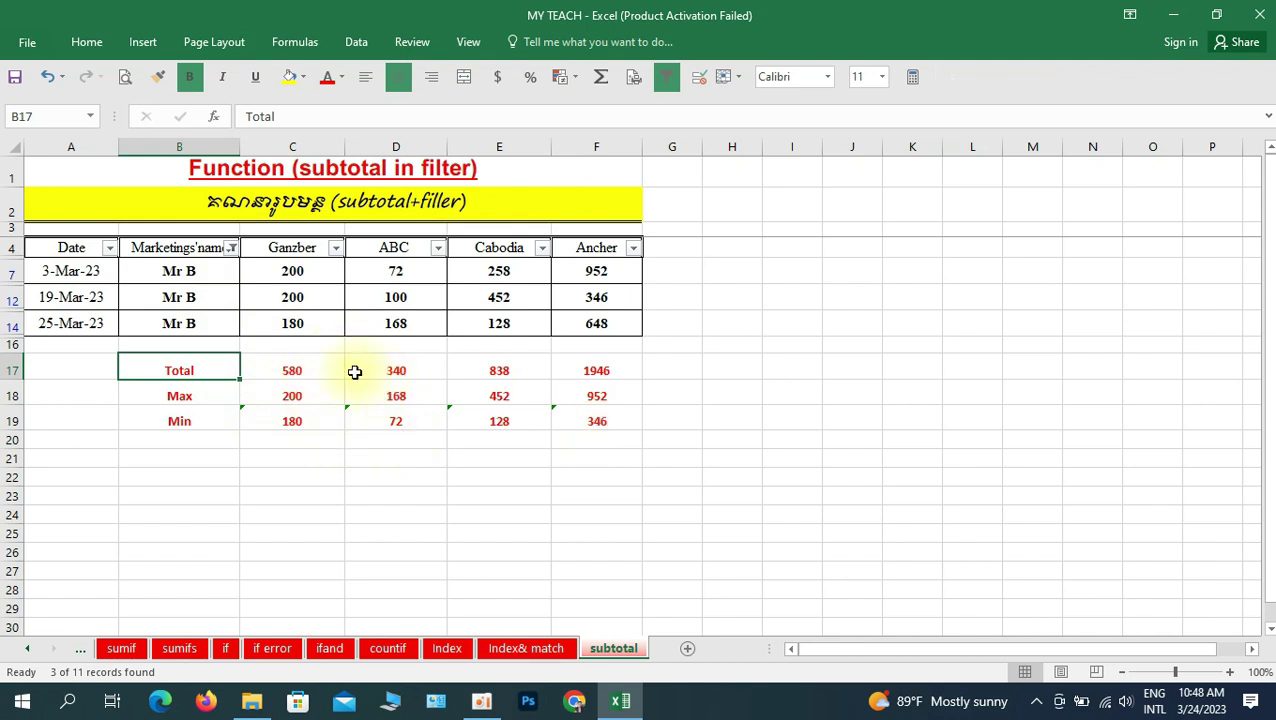
click(231, 250)
click(56, 460)
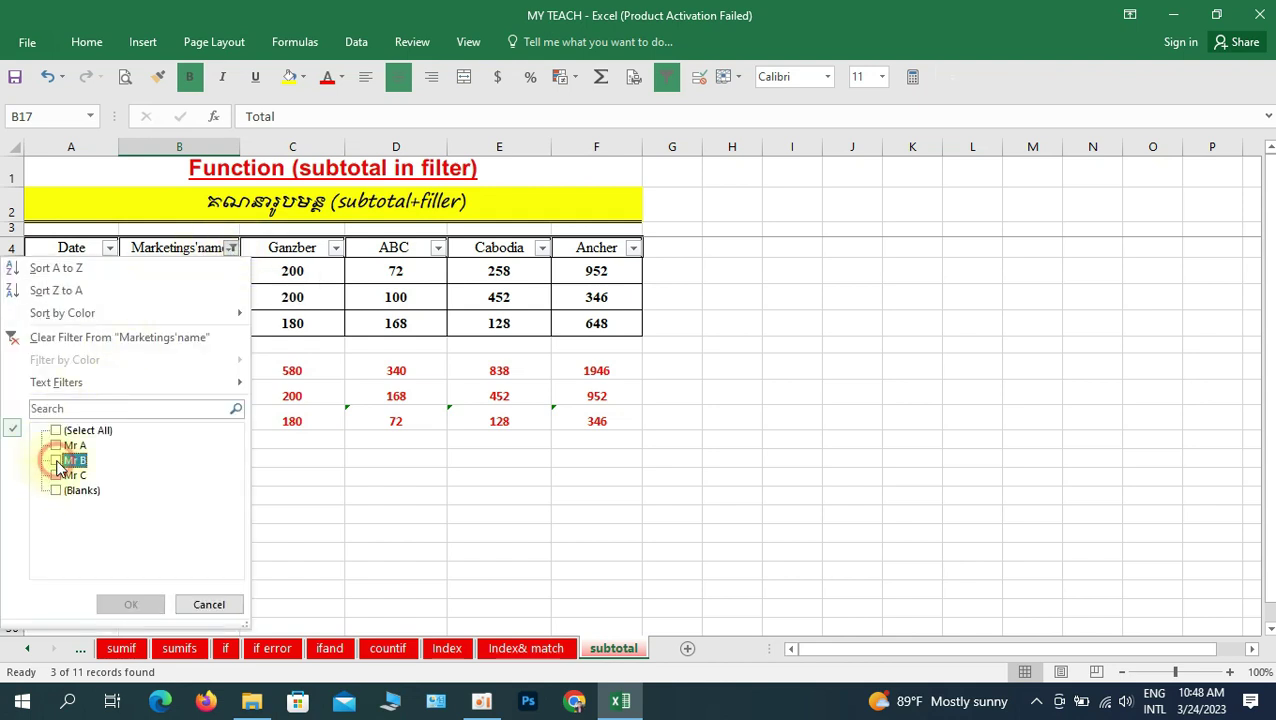
click(56, 446)
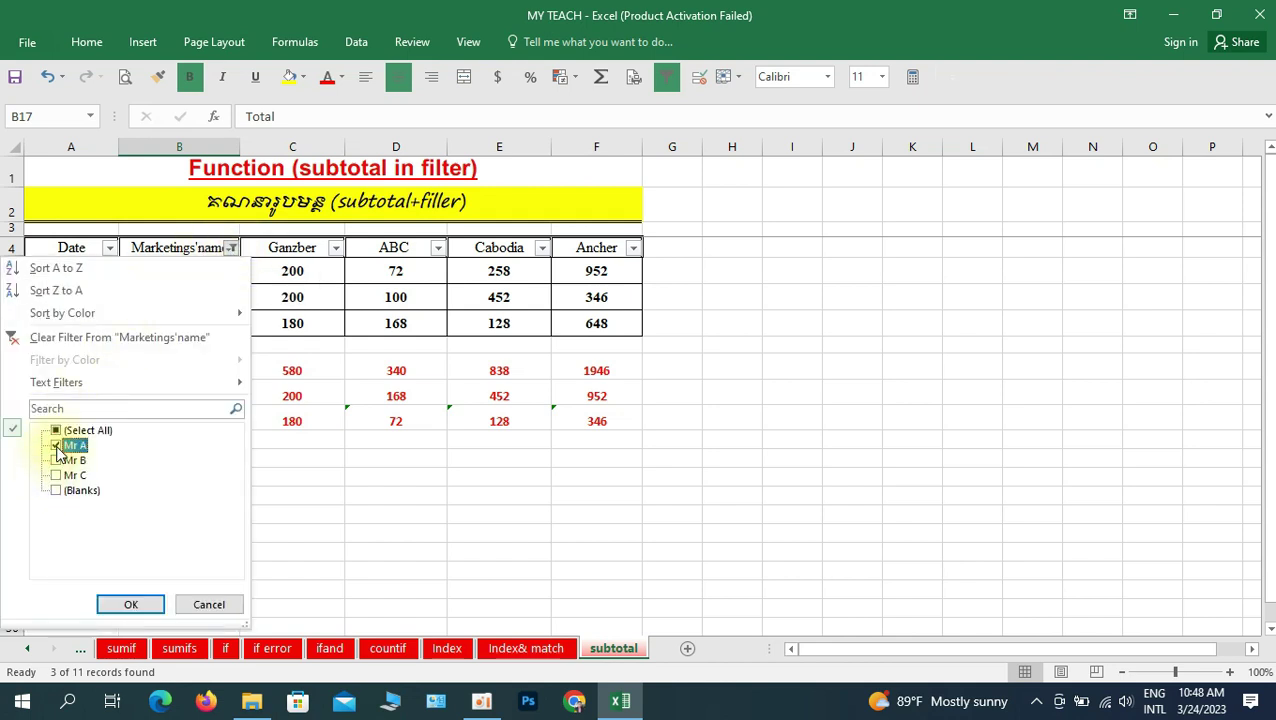
click(134, 597)
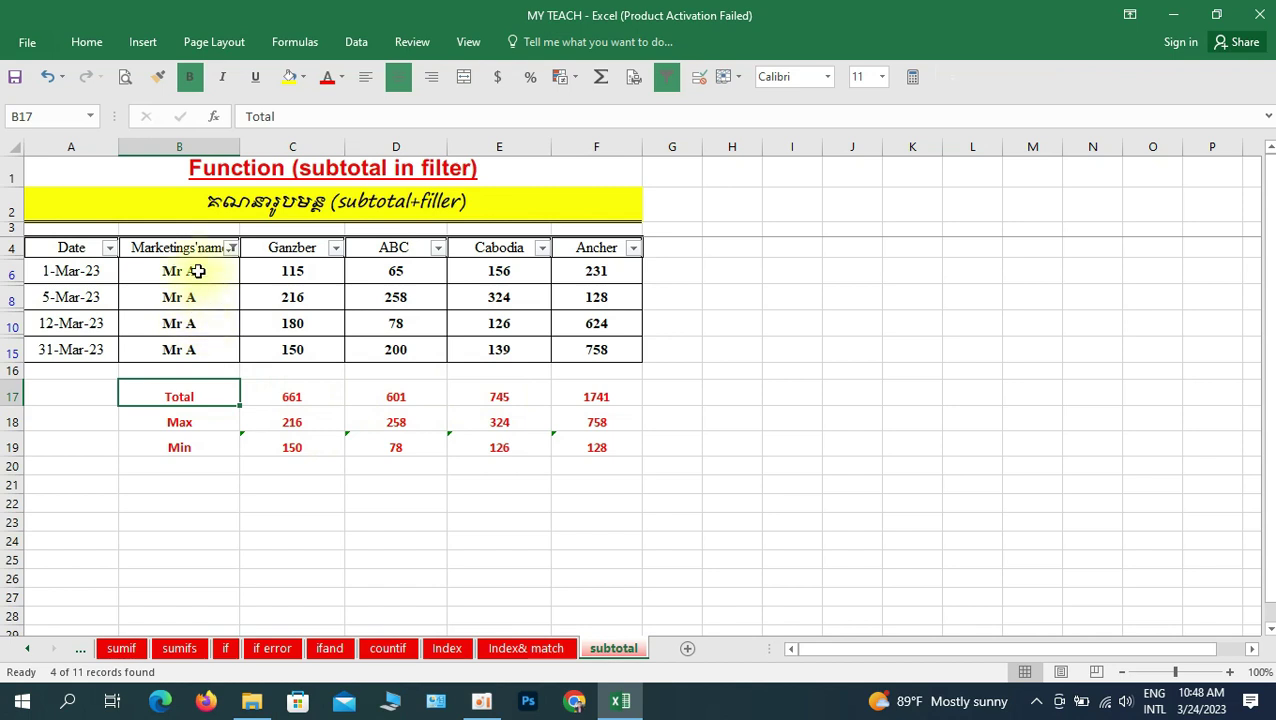
drag(194, 271, 197, 350)
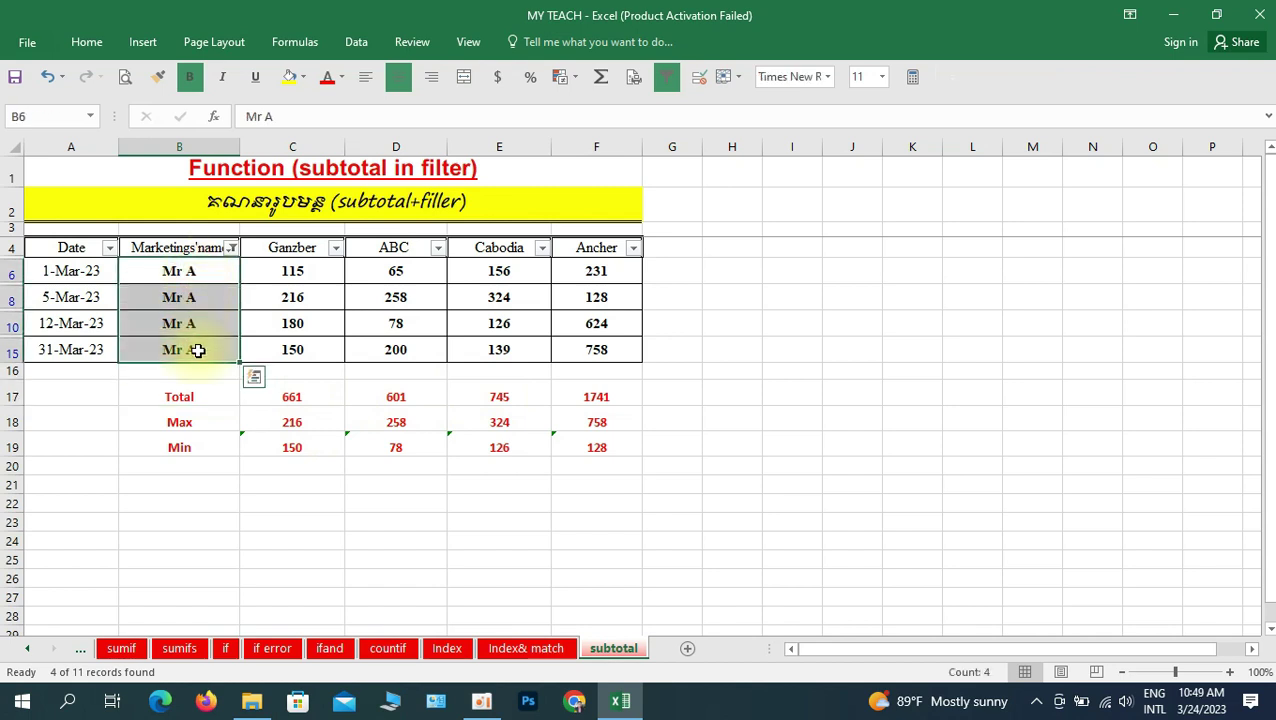
click(210, 274)
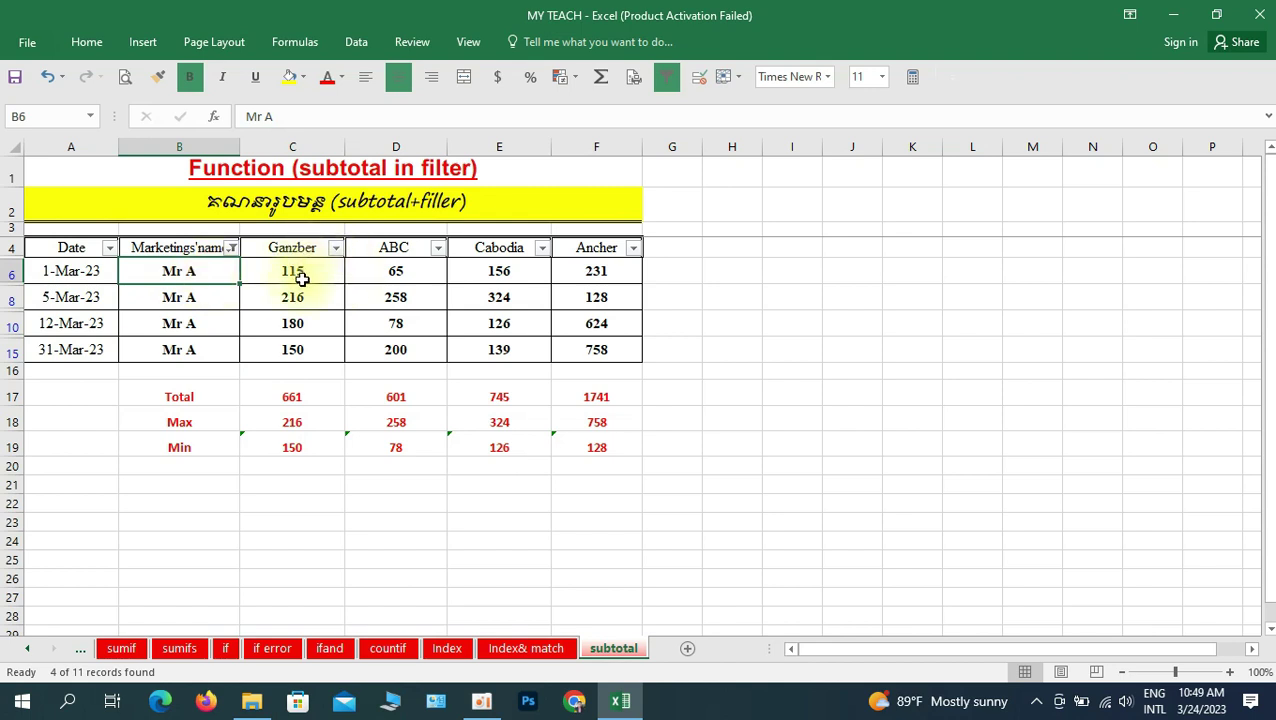
click(63, 275)
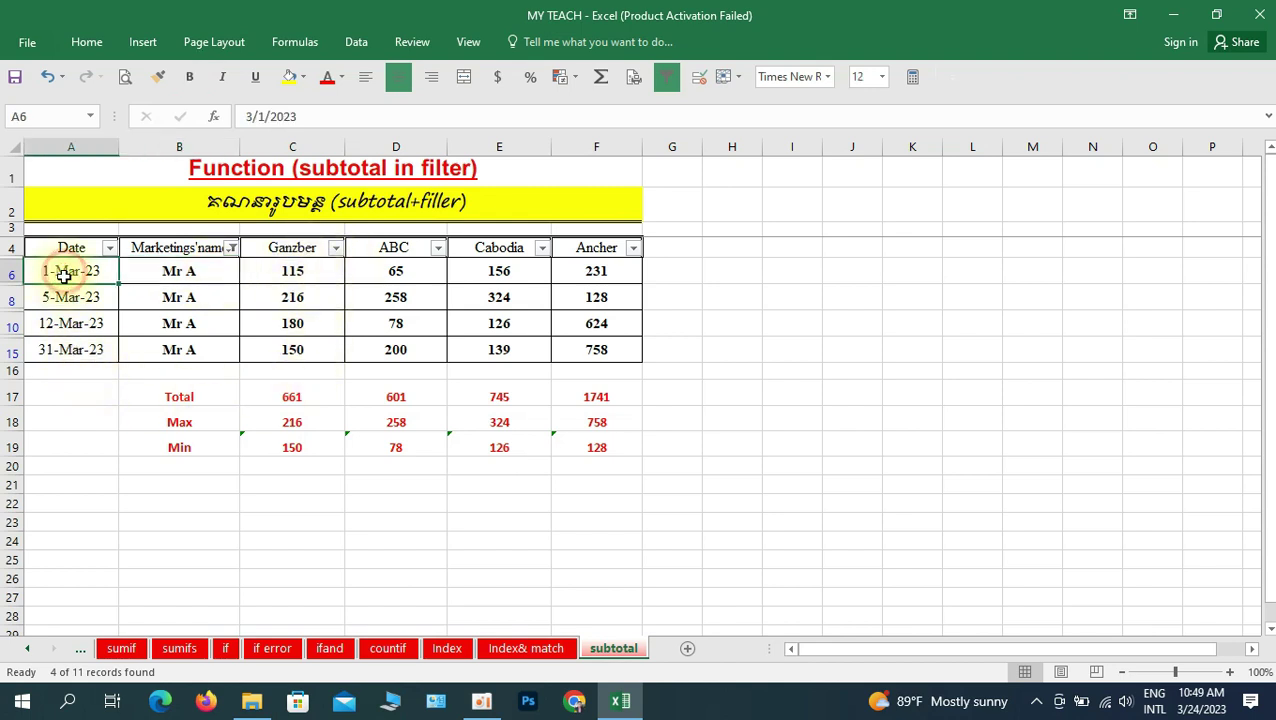
click(72, 356)
click(328, 398)
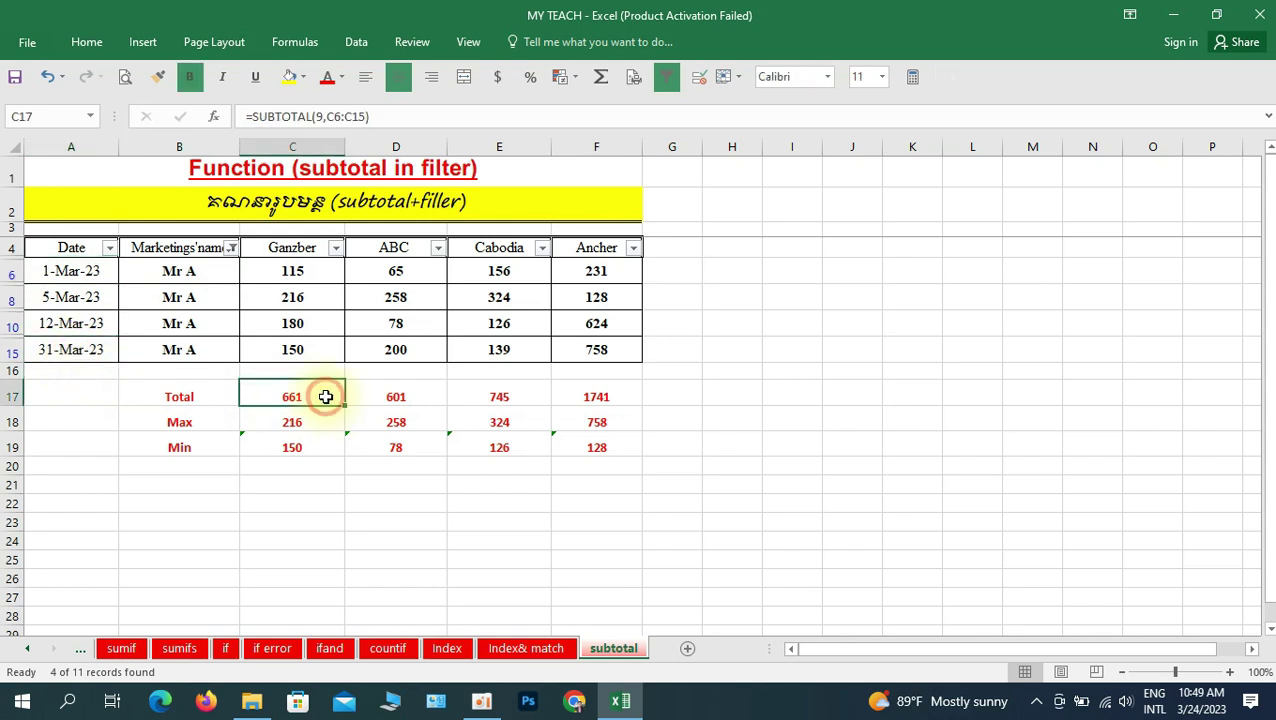
click(297, 272)
drag(297, 272, 297, 351)
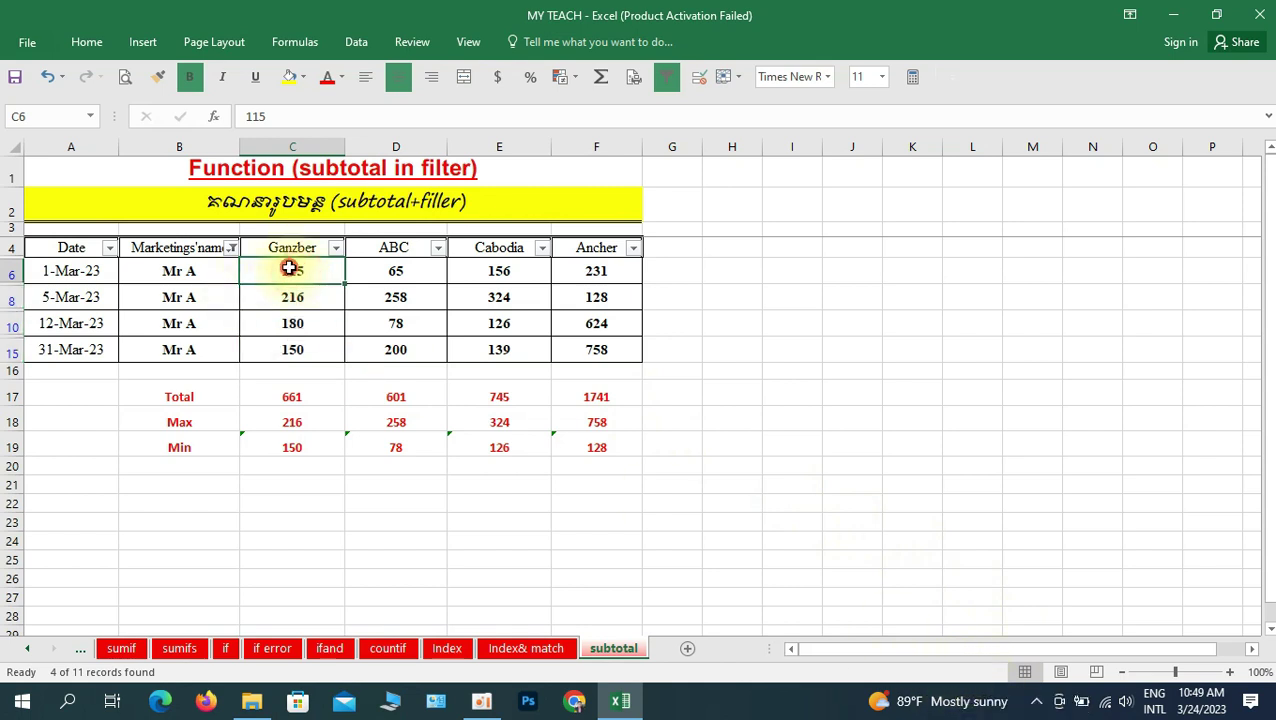
drag(291, 271, 298, 354)
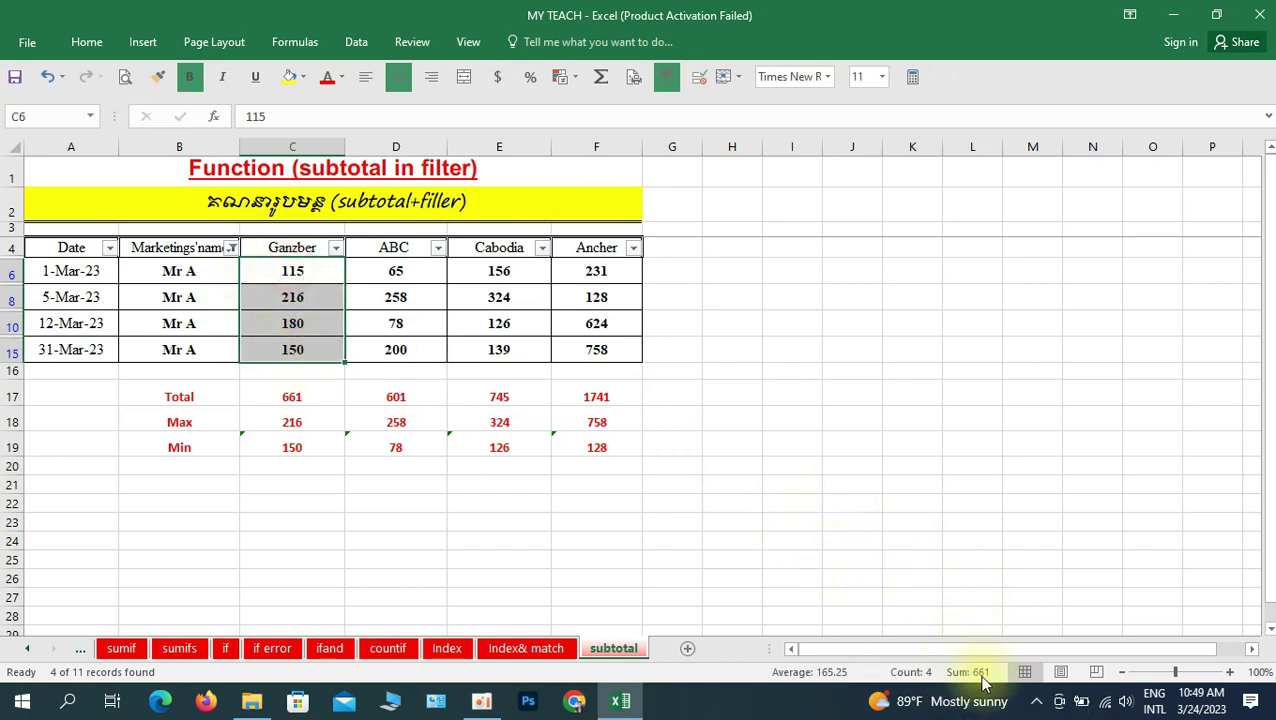
click(296, 403)
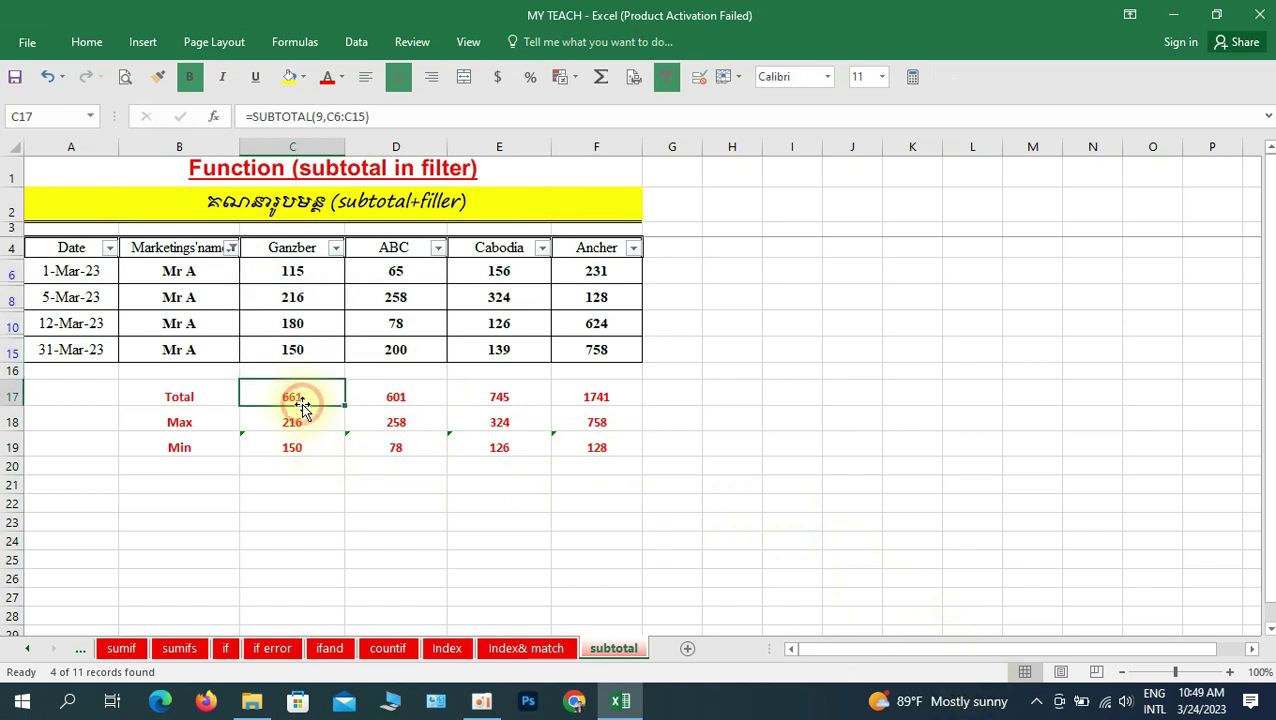
click(192, 423)
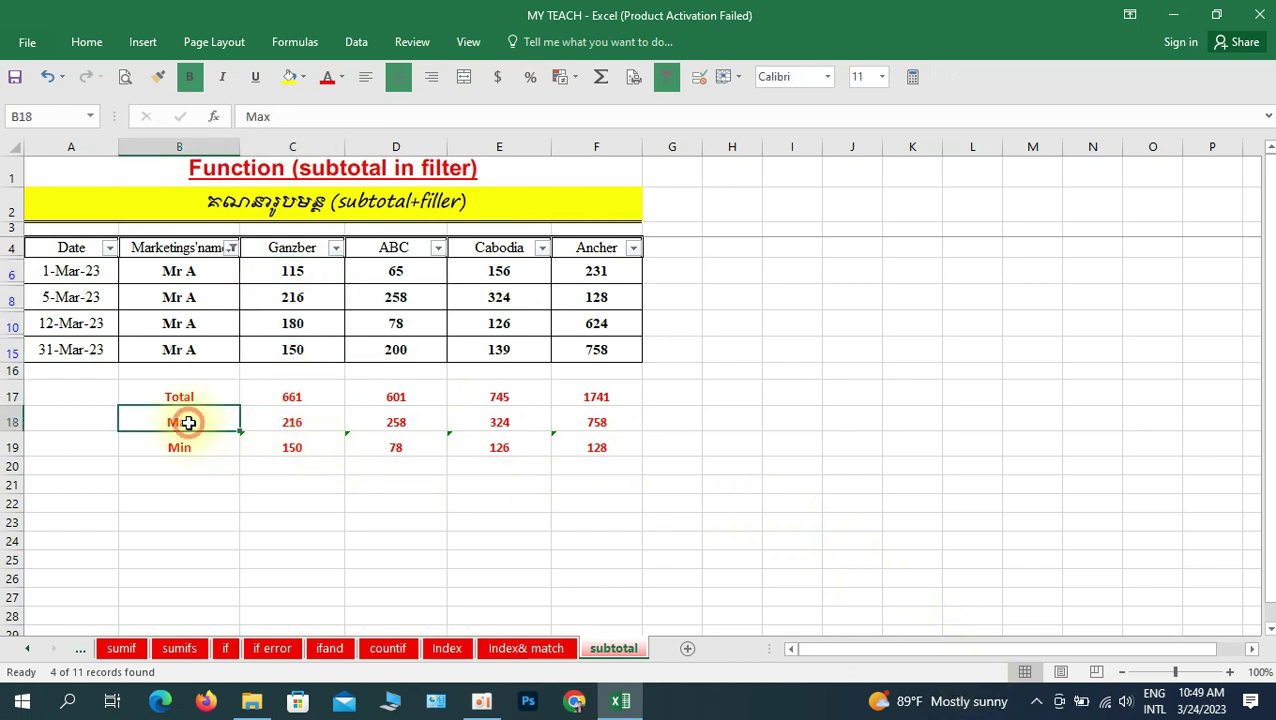
click(318, 422)
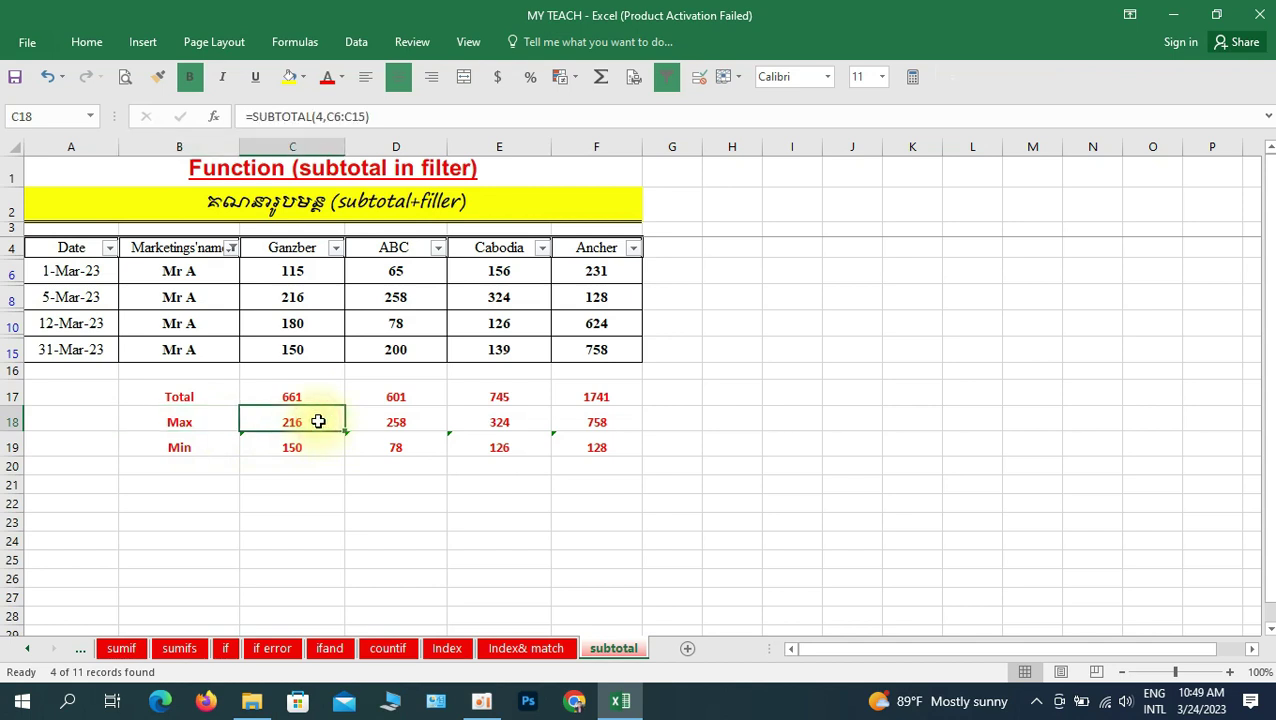
click(292, 297)
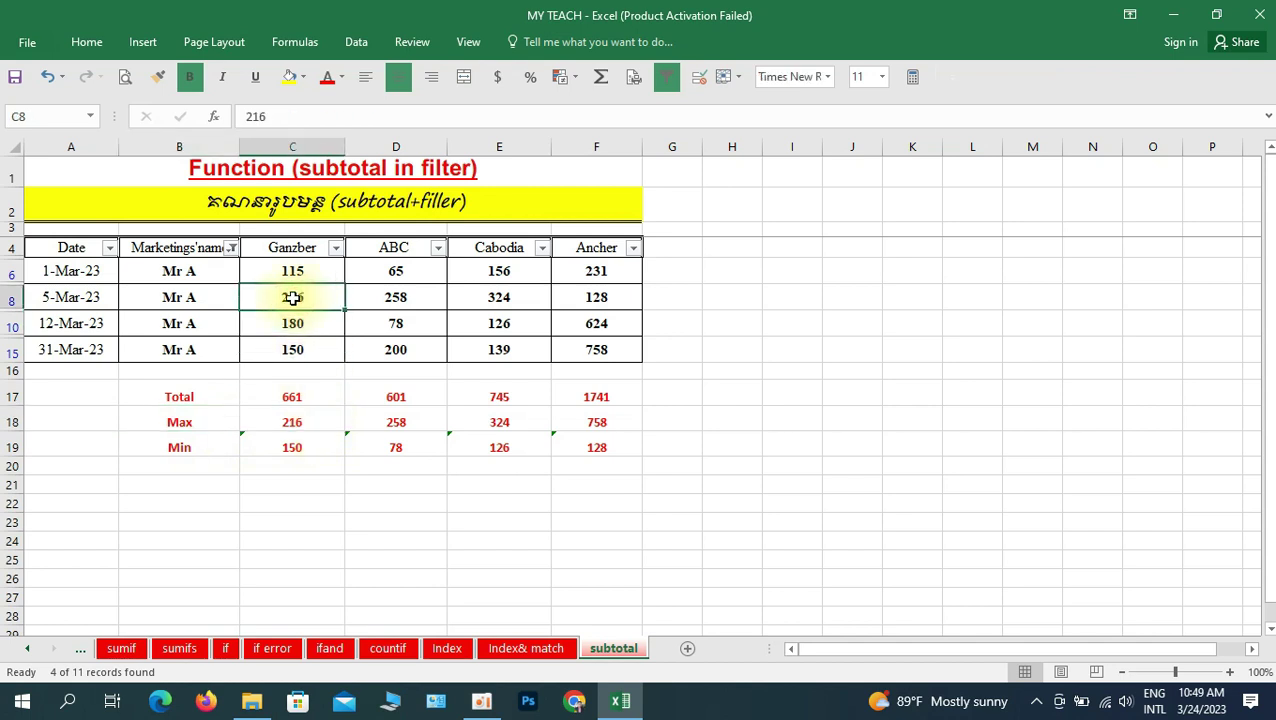
click(90, 300)
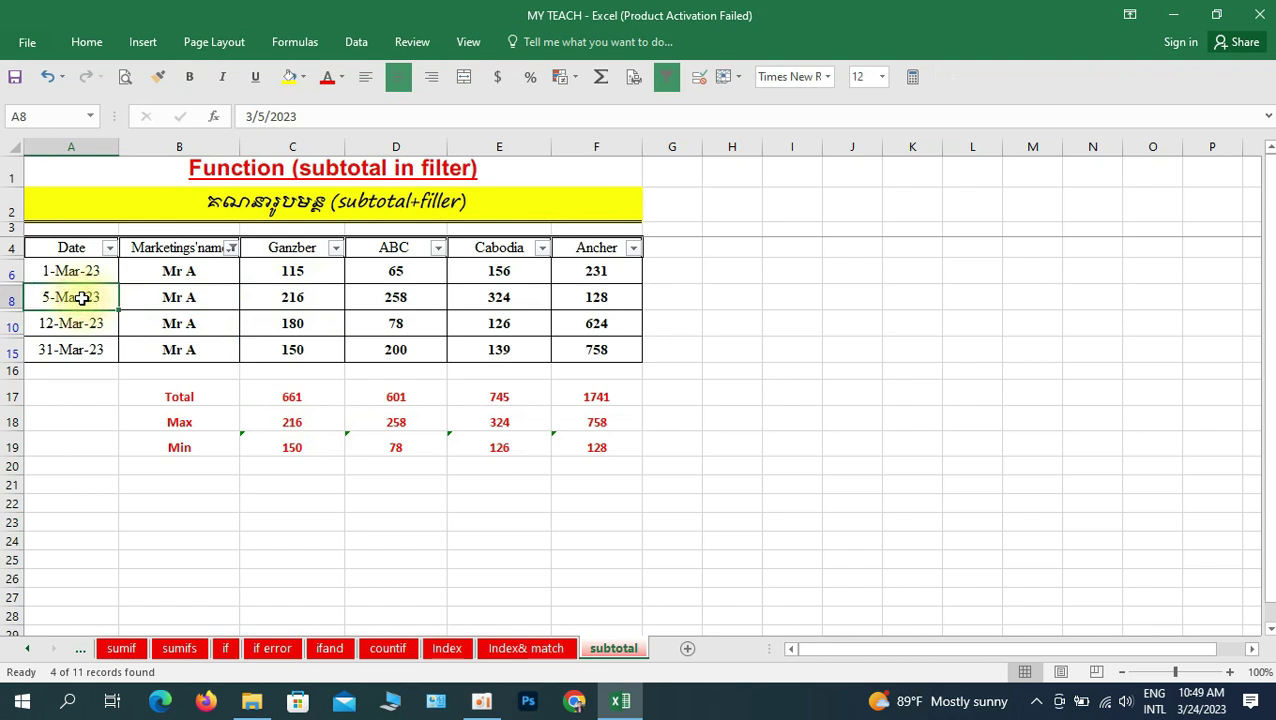
click(310, 444)
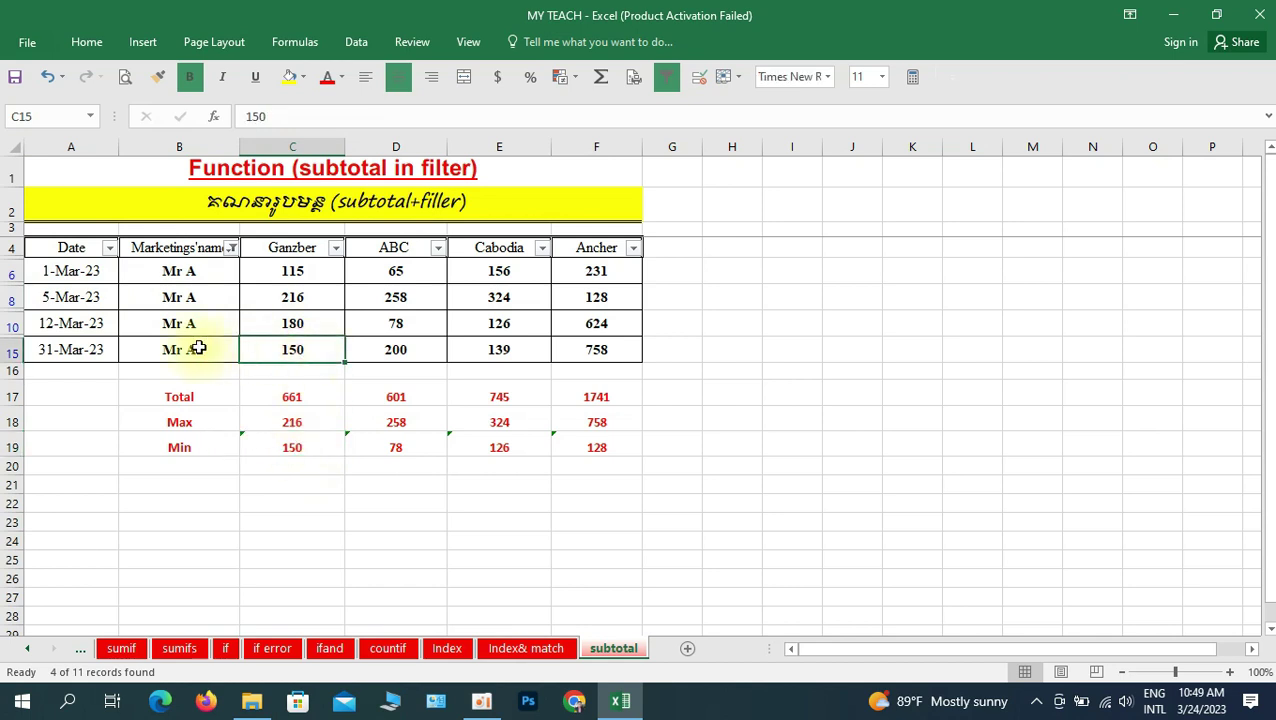
click(70, 350)
click(292, 349)
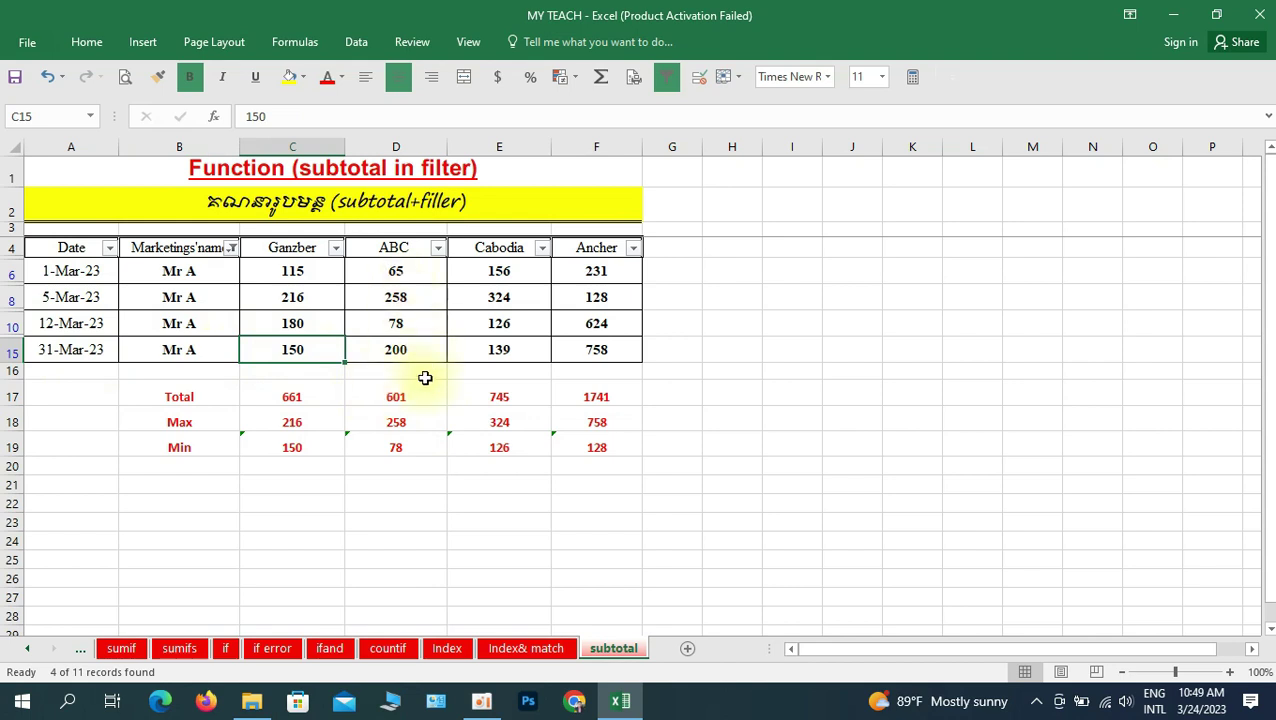
click(406, 396)
click(499, 396)
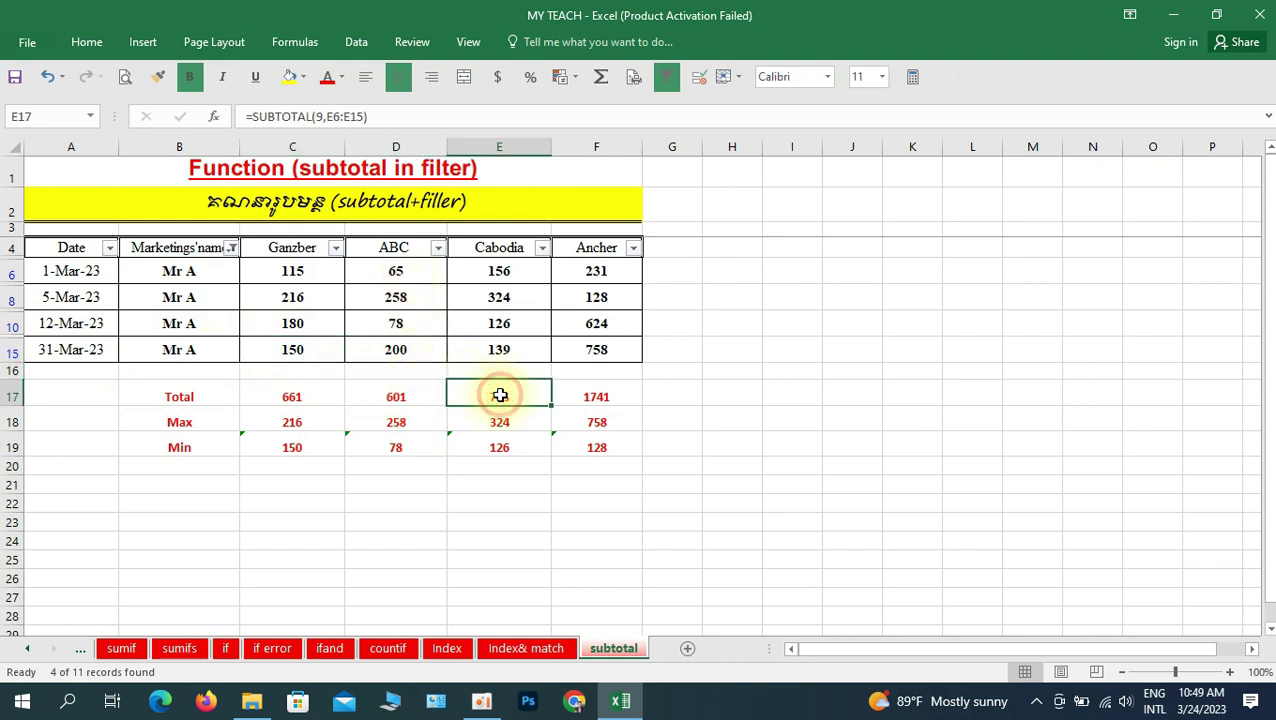
click(611, 398)
click(601, 424)
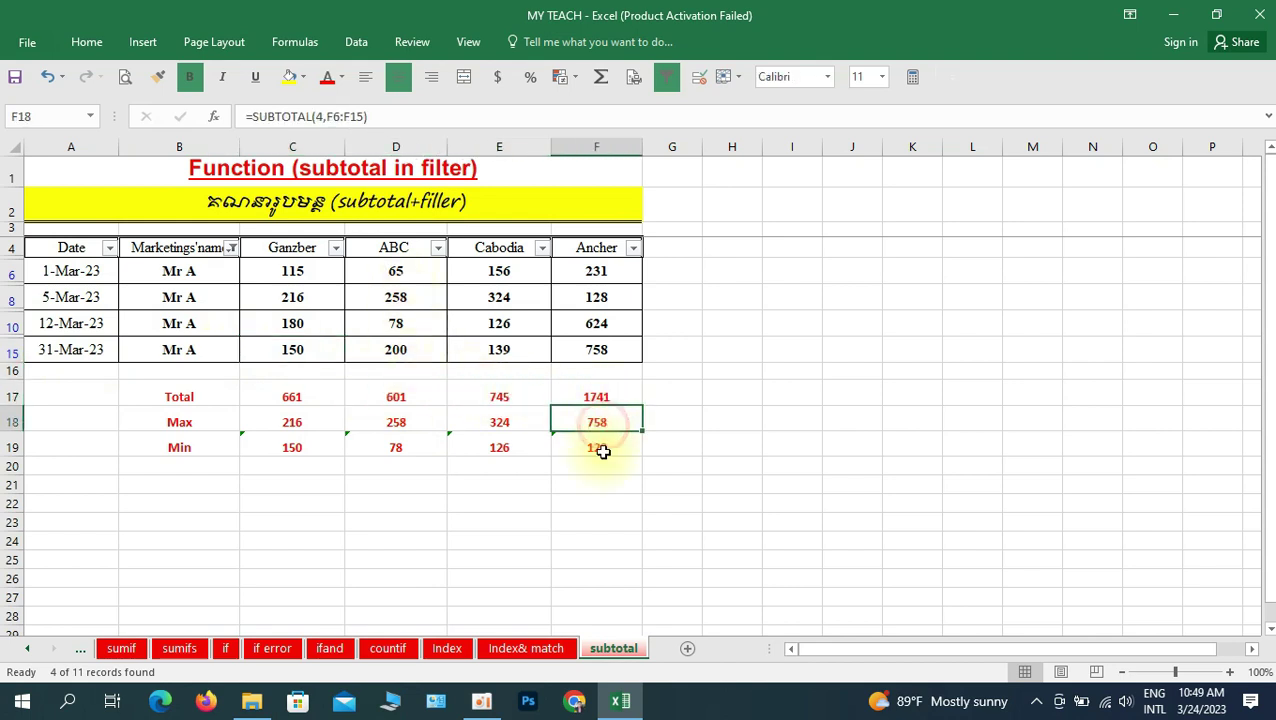
click(601, 450)
click(503, 452)
click(499, 420)
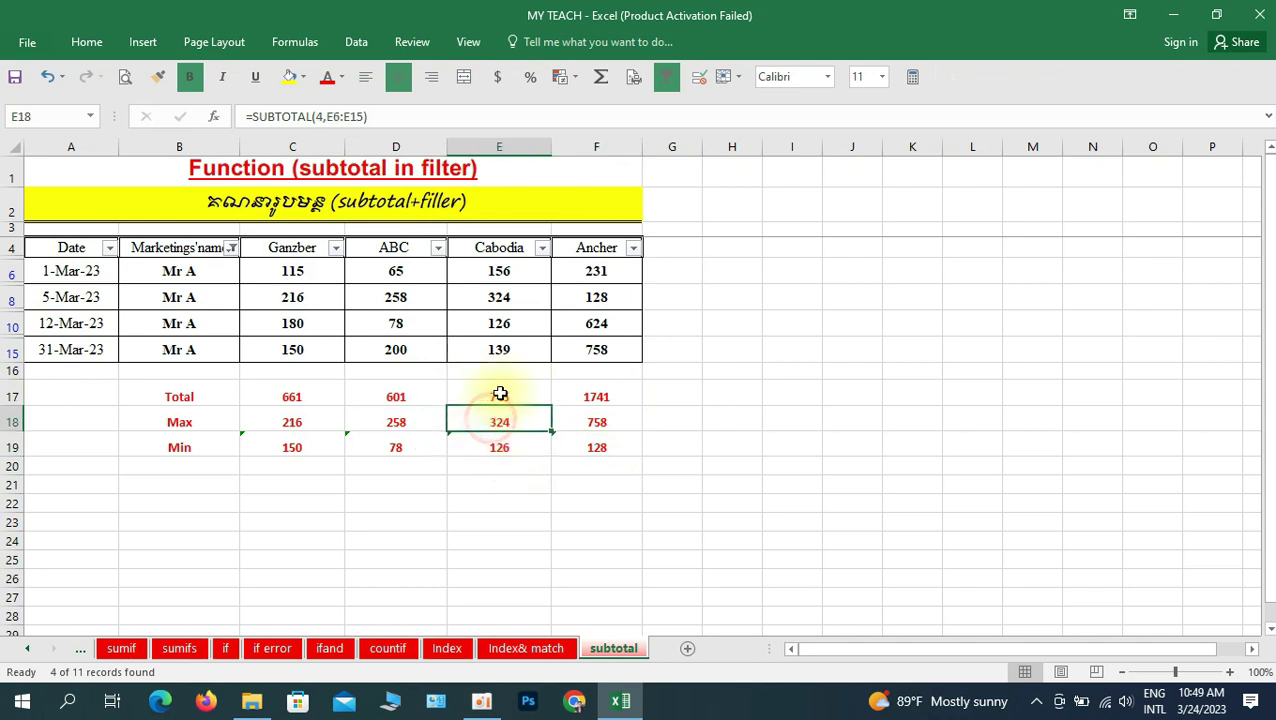
click(497, 396)
click(596, 398)
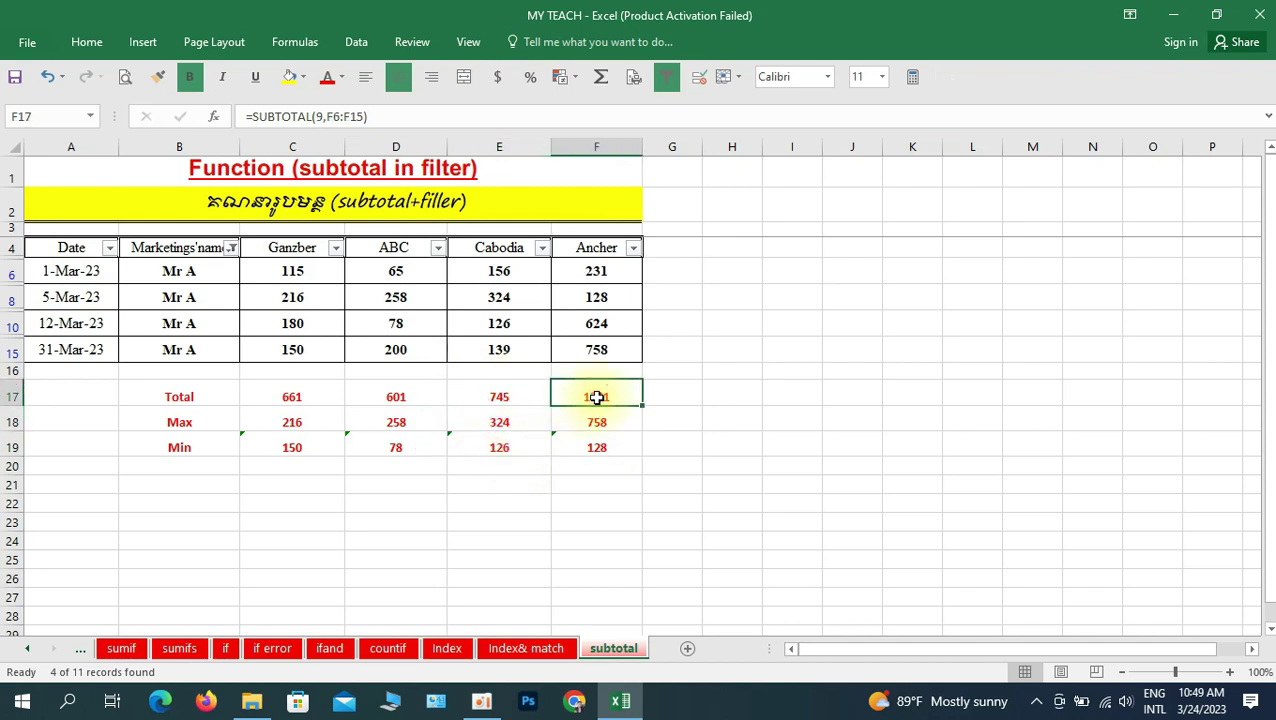
Switch the Marketings'name filter from Mr A to Mr C, giving Totals 450, 285, 815, 1235.
click(231, 249)
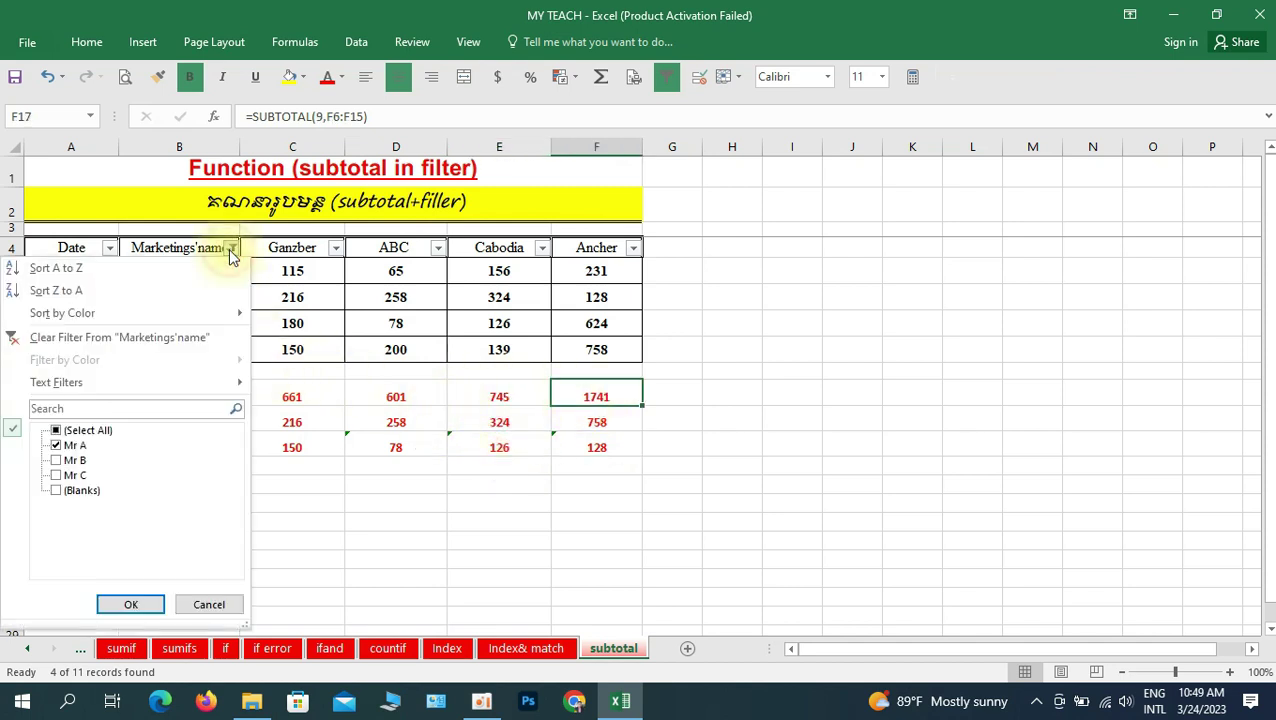
click(56, 446)
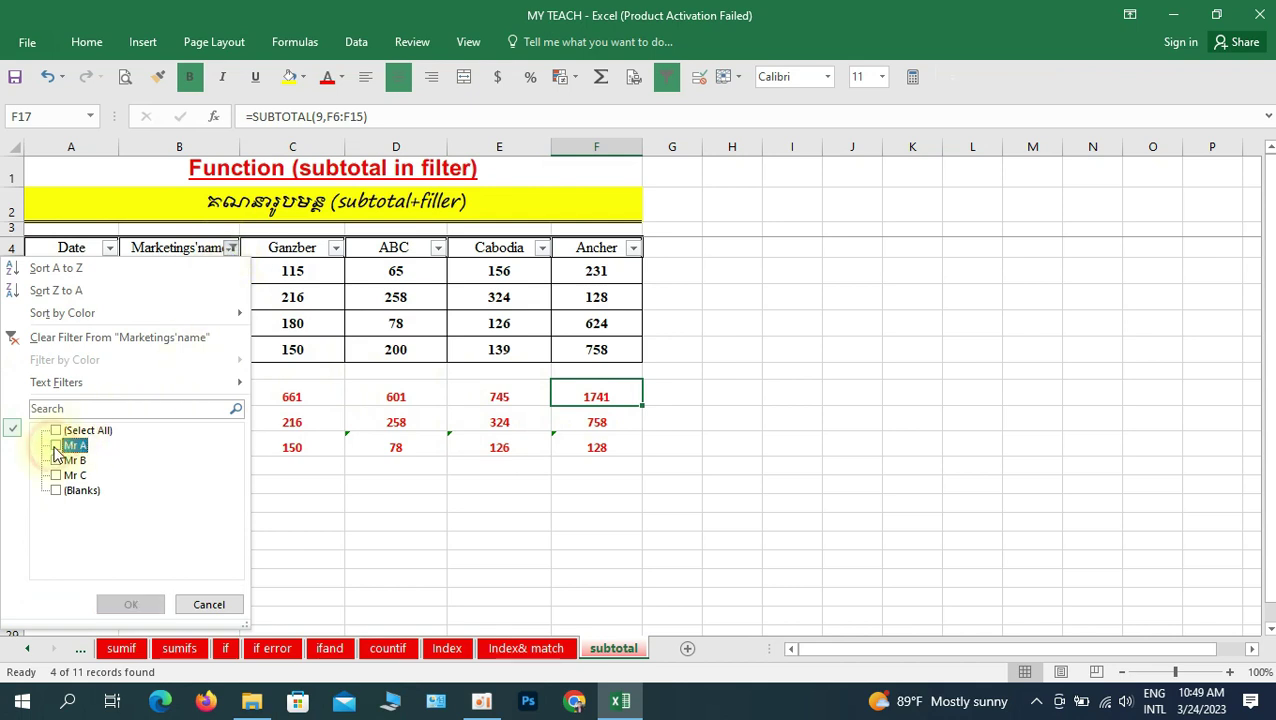
click(56, 475)
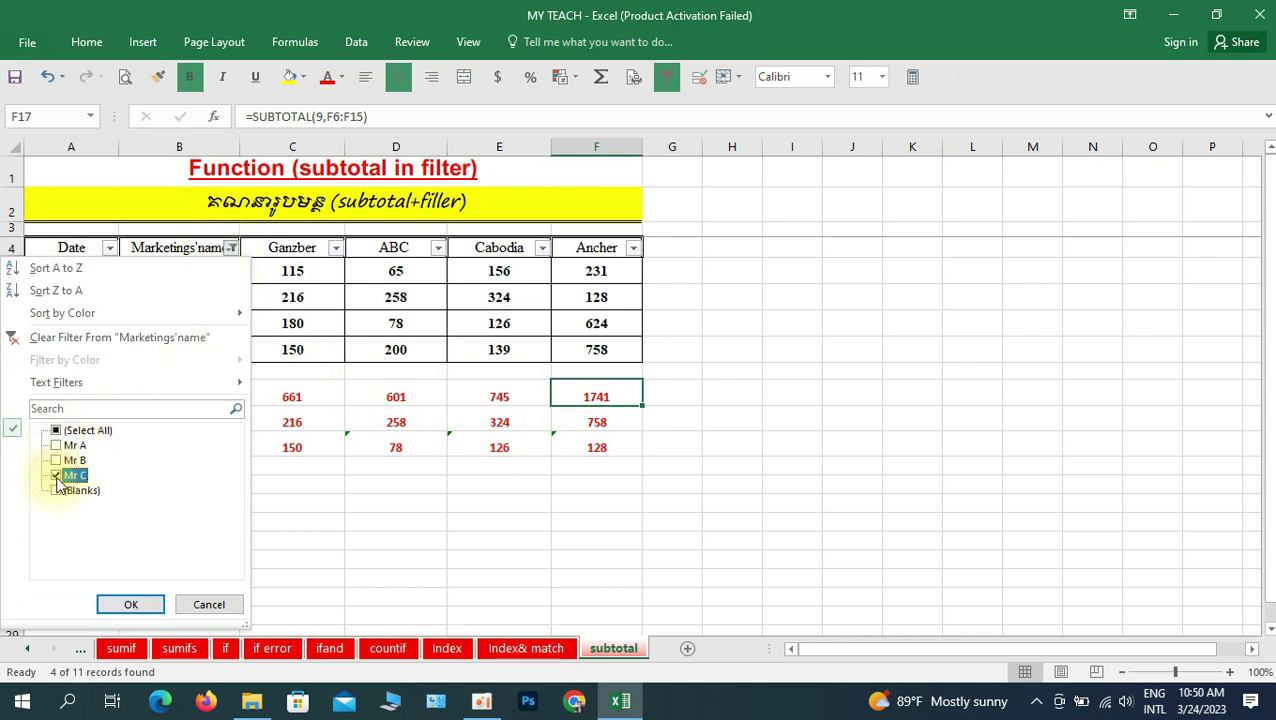
click(131, 604)
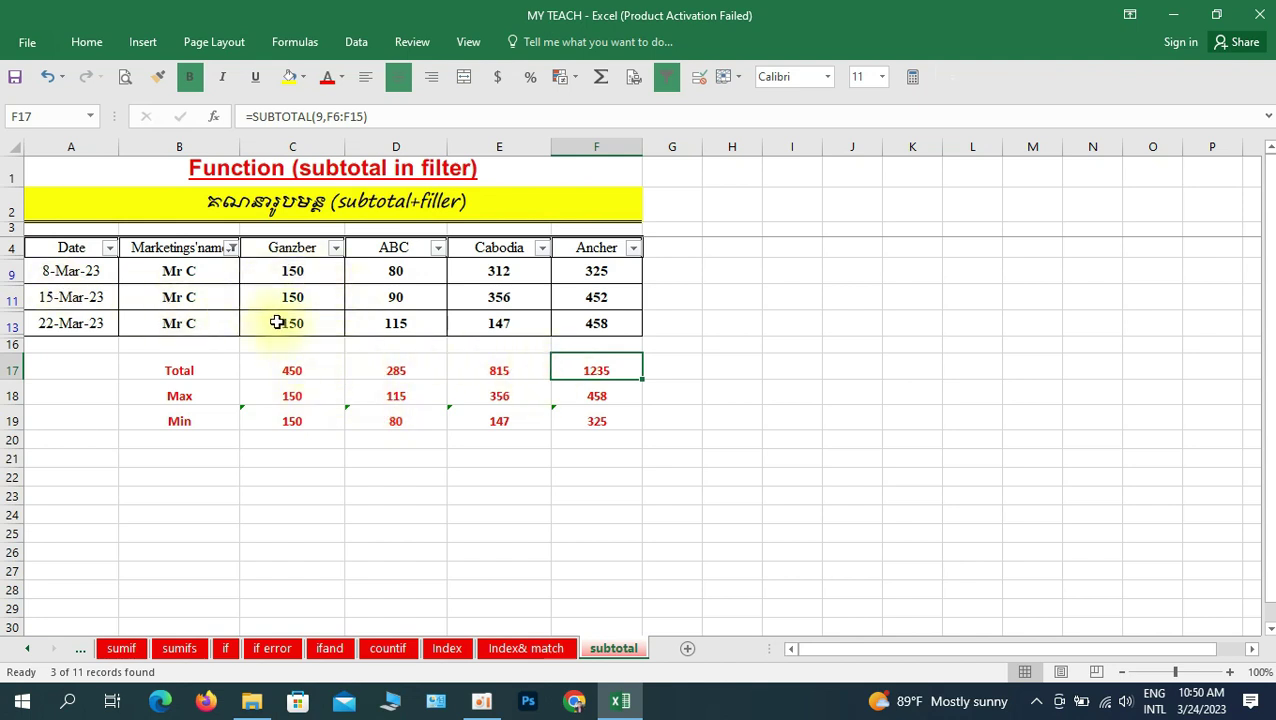
click(300, 274)
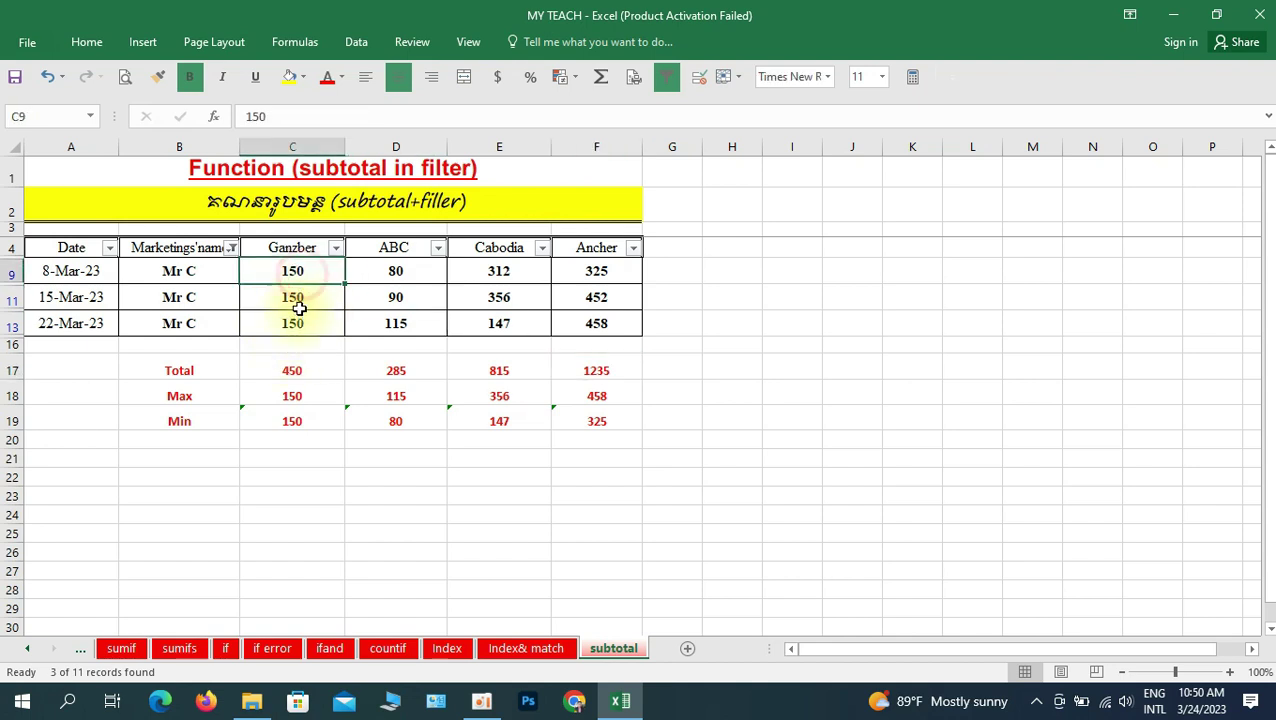
click(300, 323)
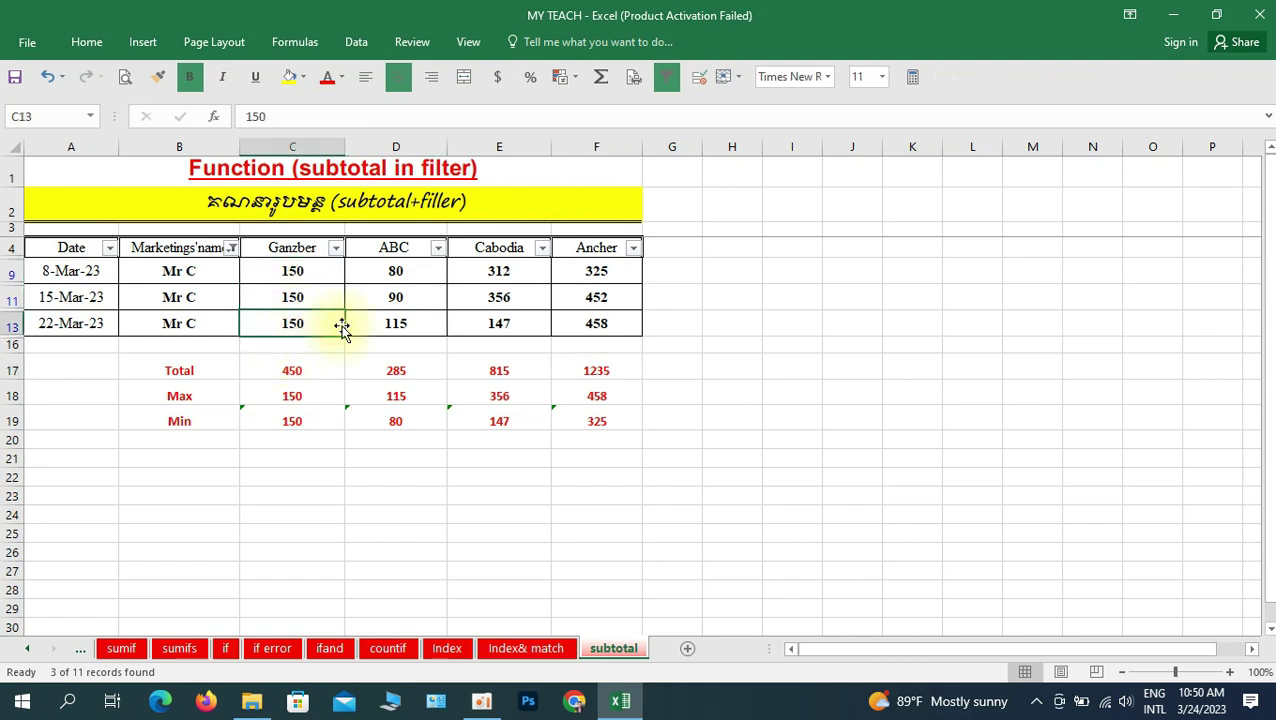
drag(311, 276, 311, 322)
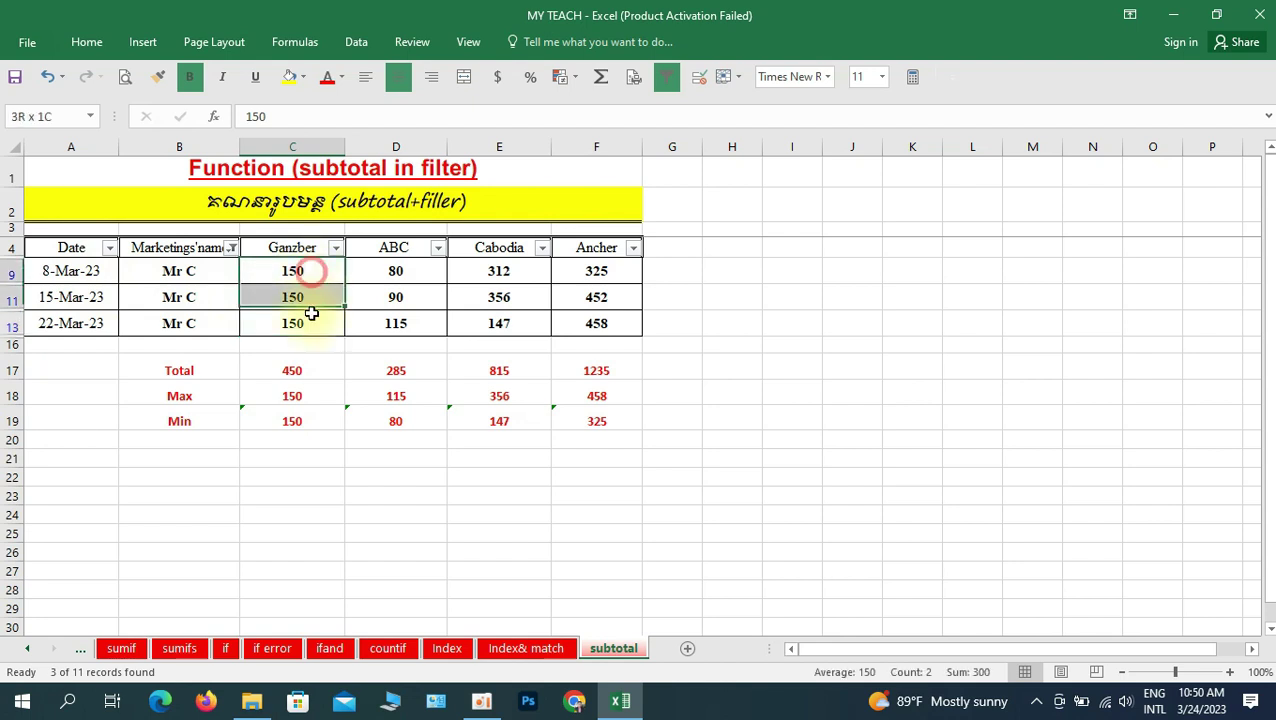
click(296, 369)
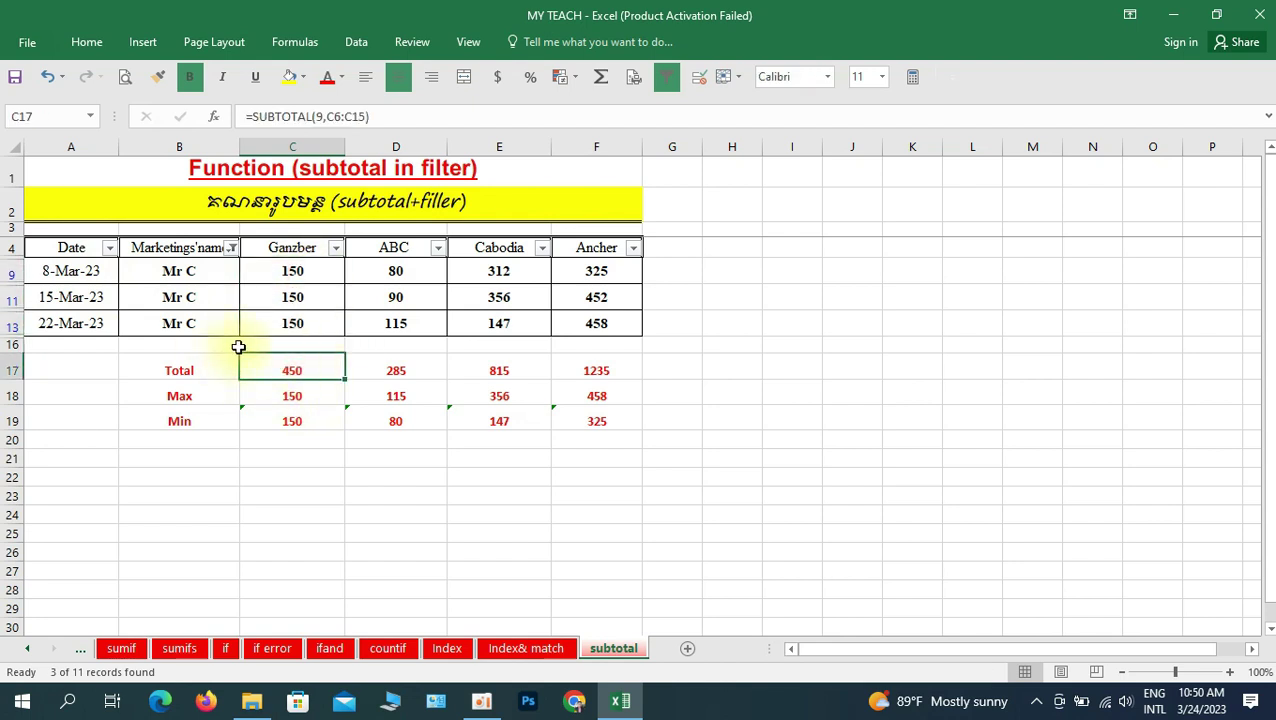
click(215, 397)
click(325, 396)
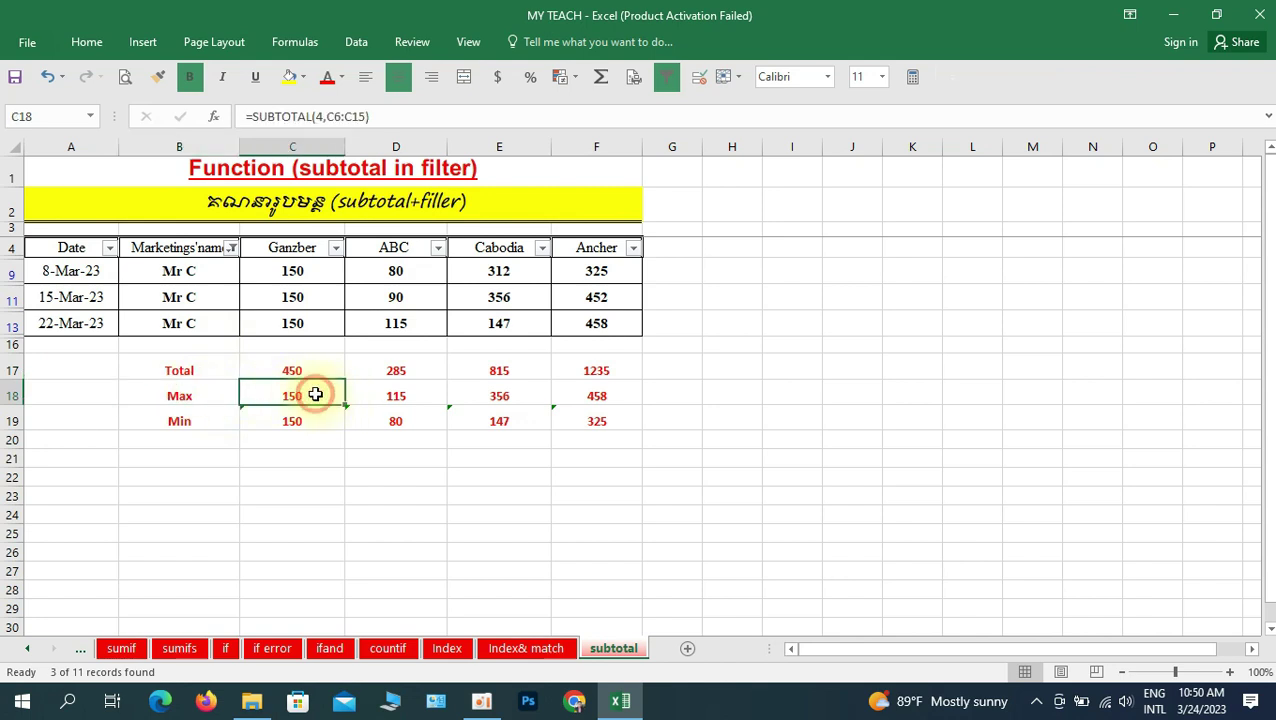
click(199, 419)
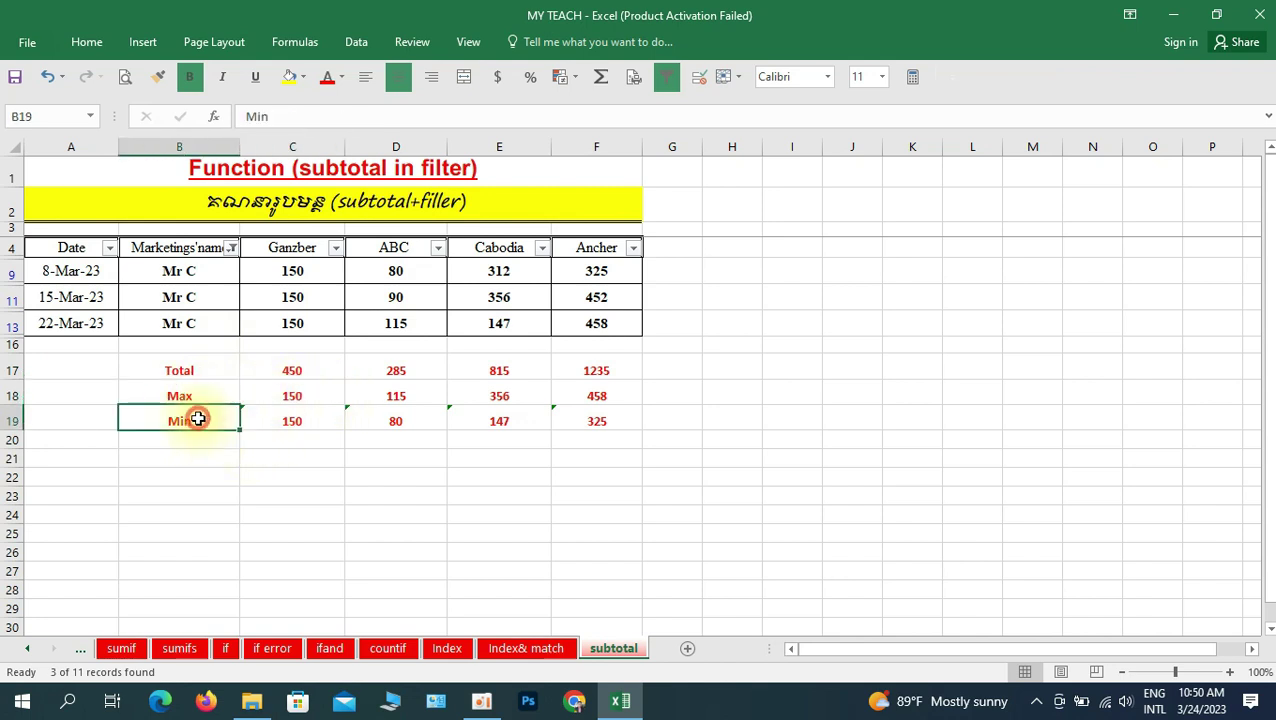
click(296, 421)
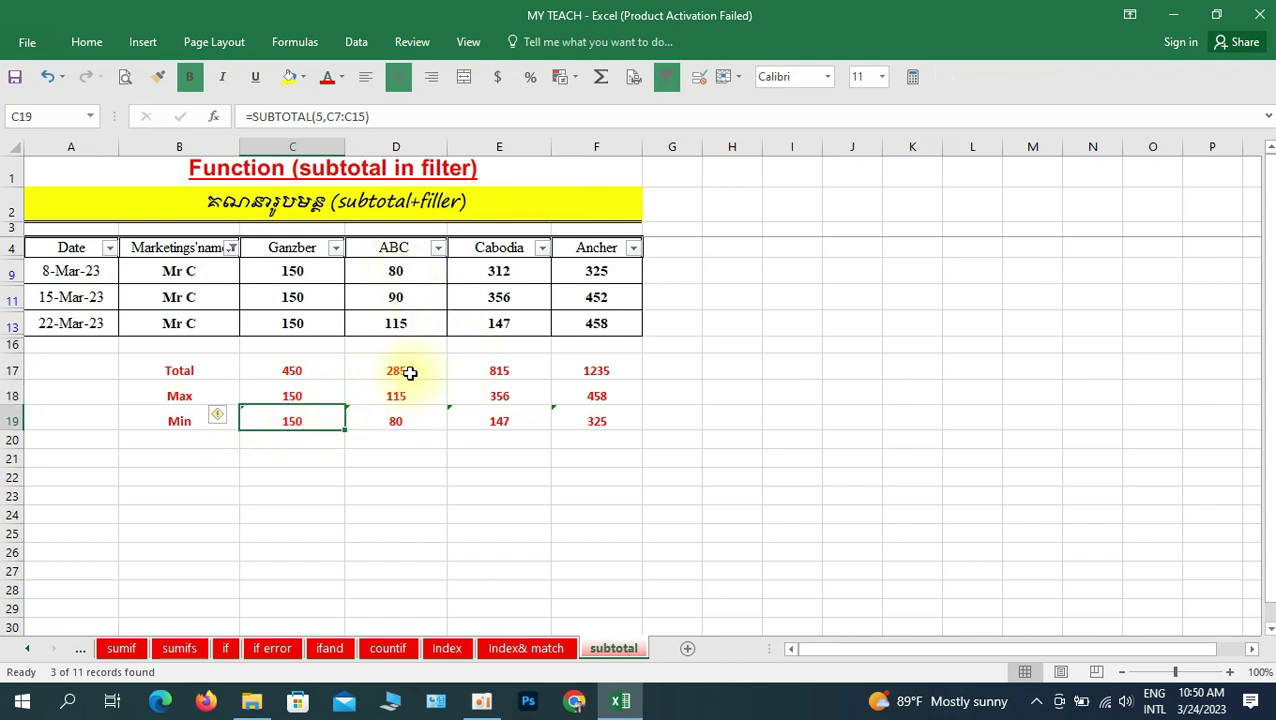
click(405, 370)
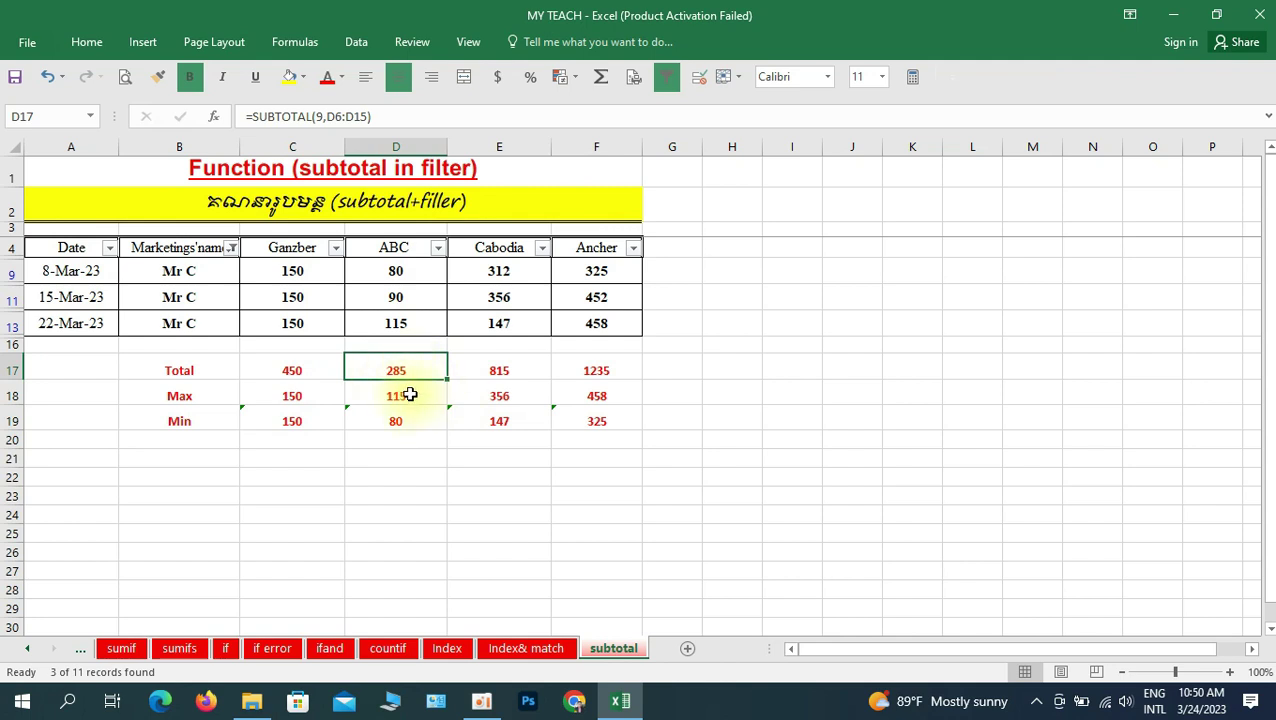
click(426, 396)
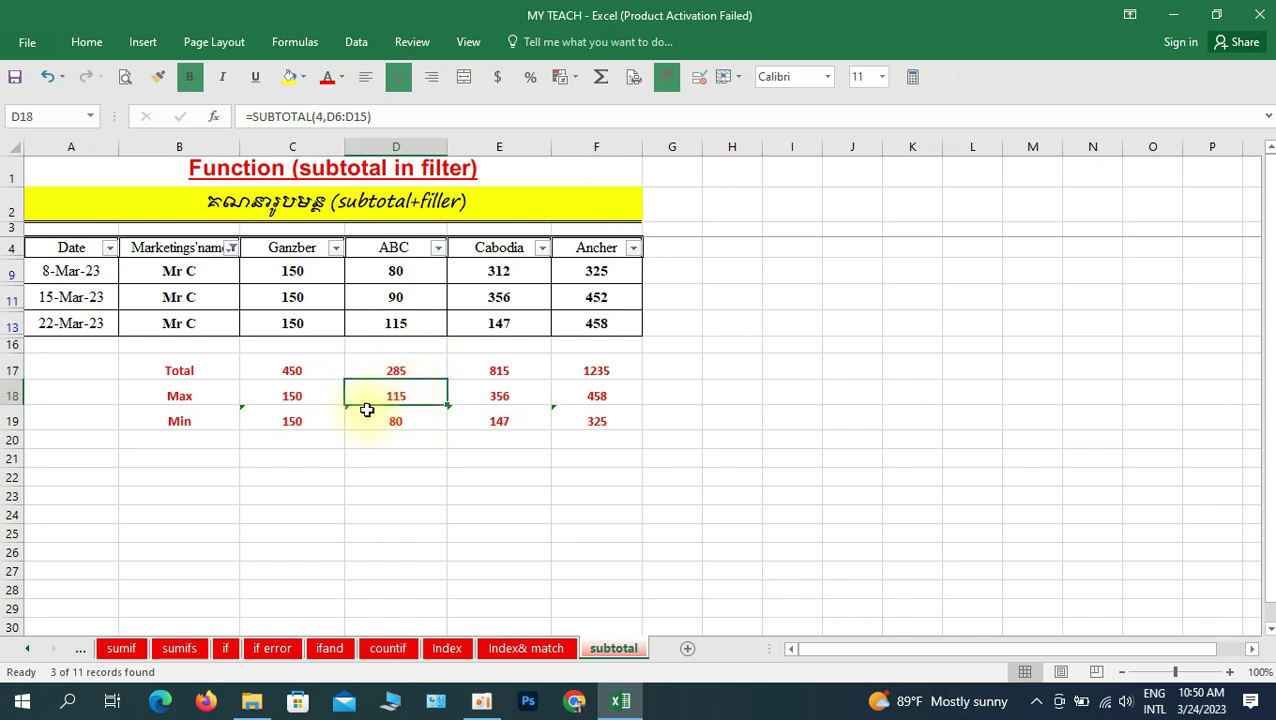
click(402, 325)
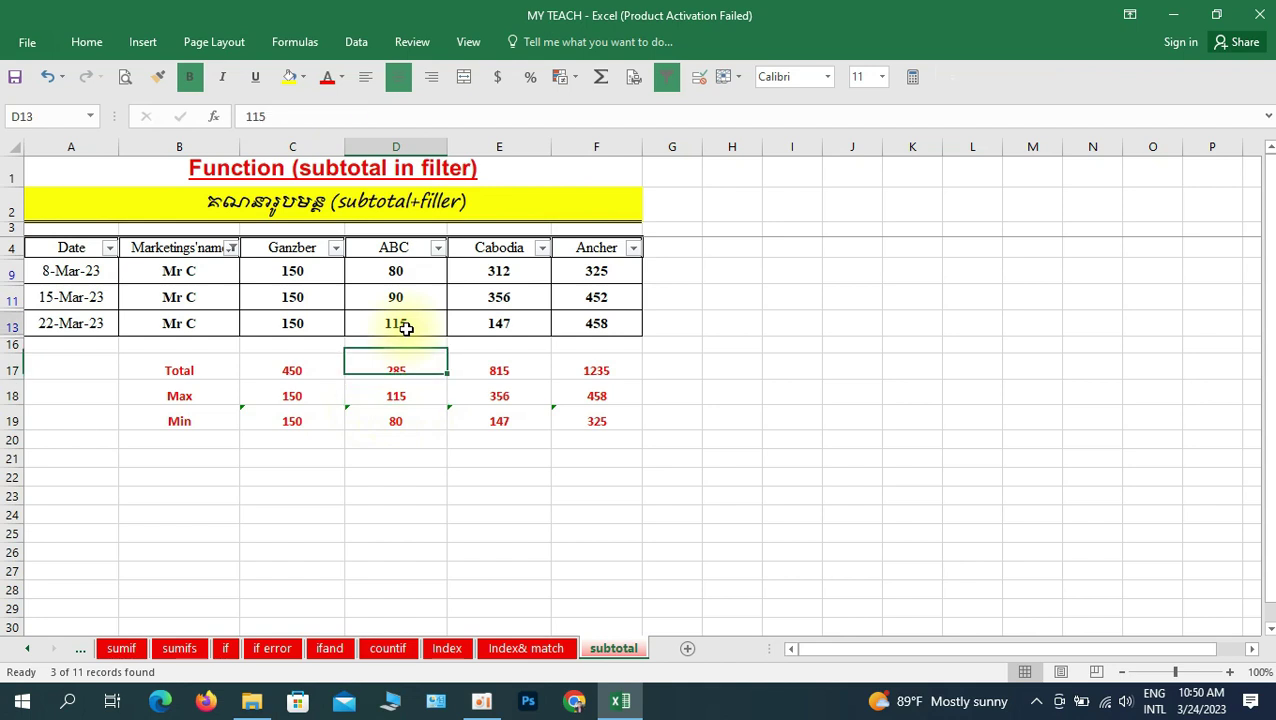
click(77, 323)
click(399, 324)
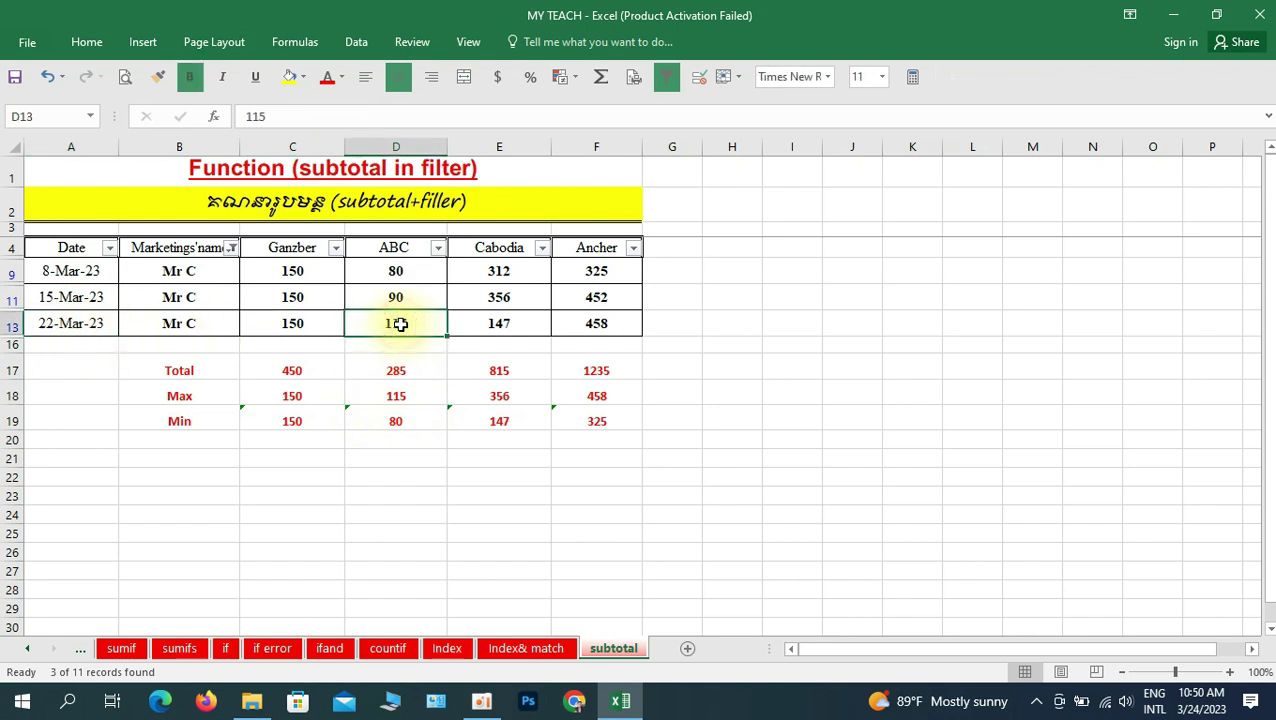
click(399, 417)
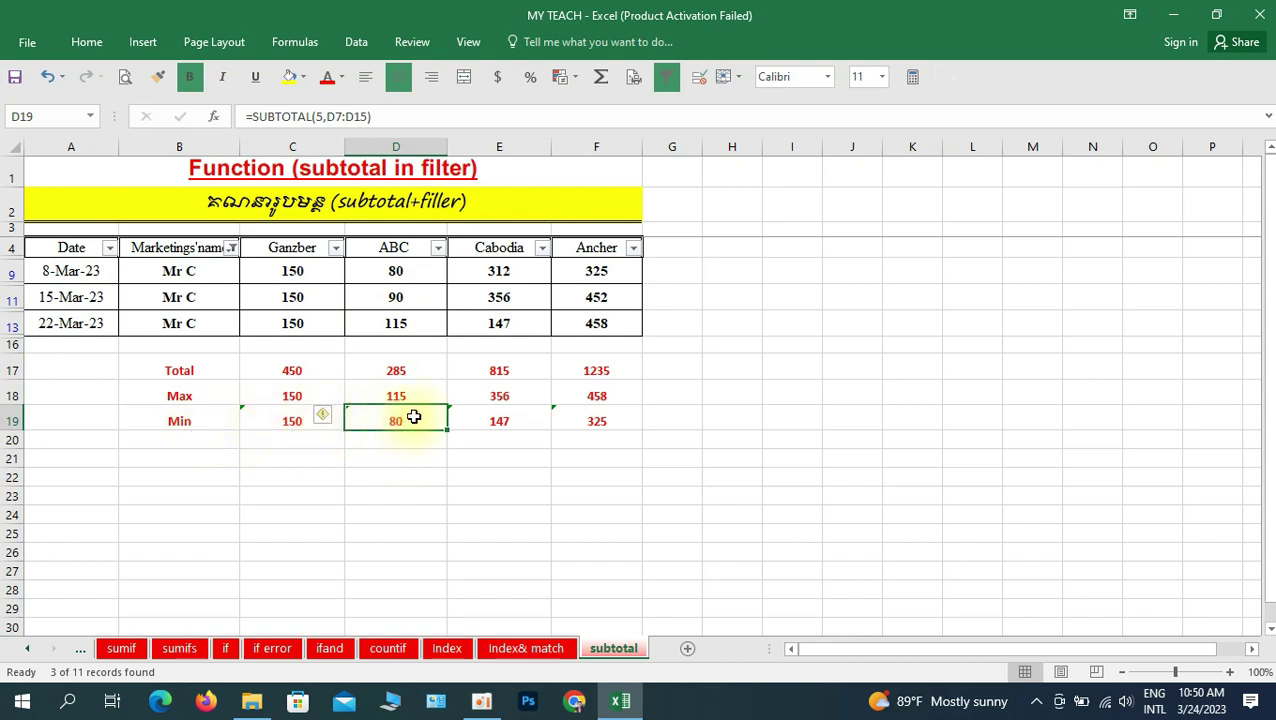
click(410, 273)
click(92, 272)
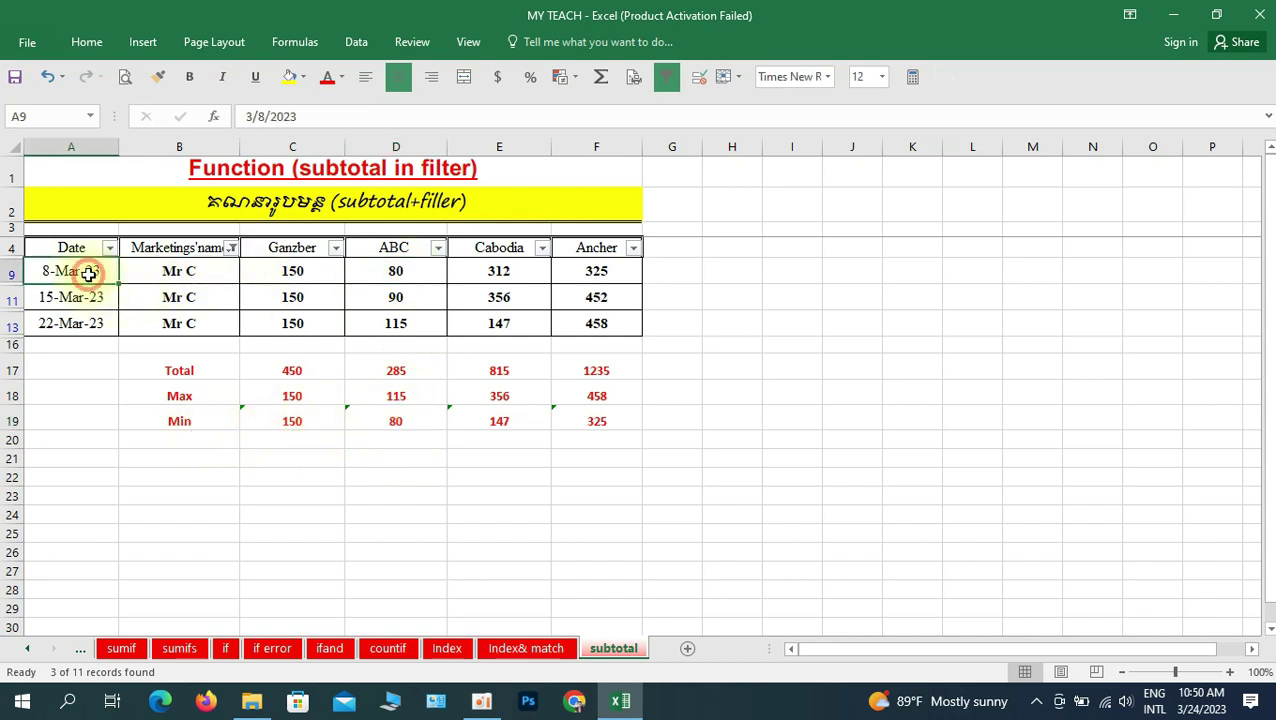
click(400, 272)
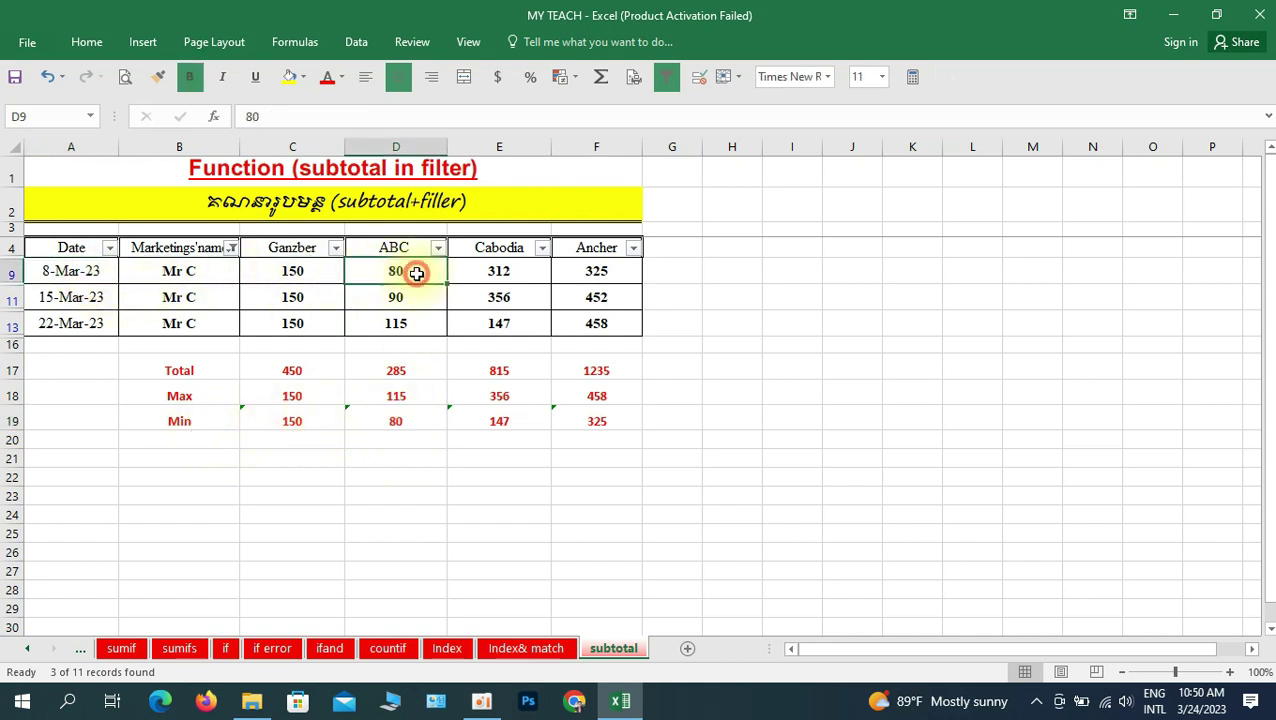
click(405, 425)
click(480, 366)
click(600, 367)
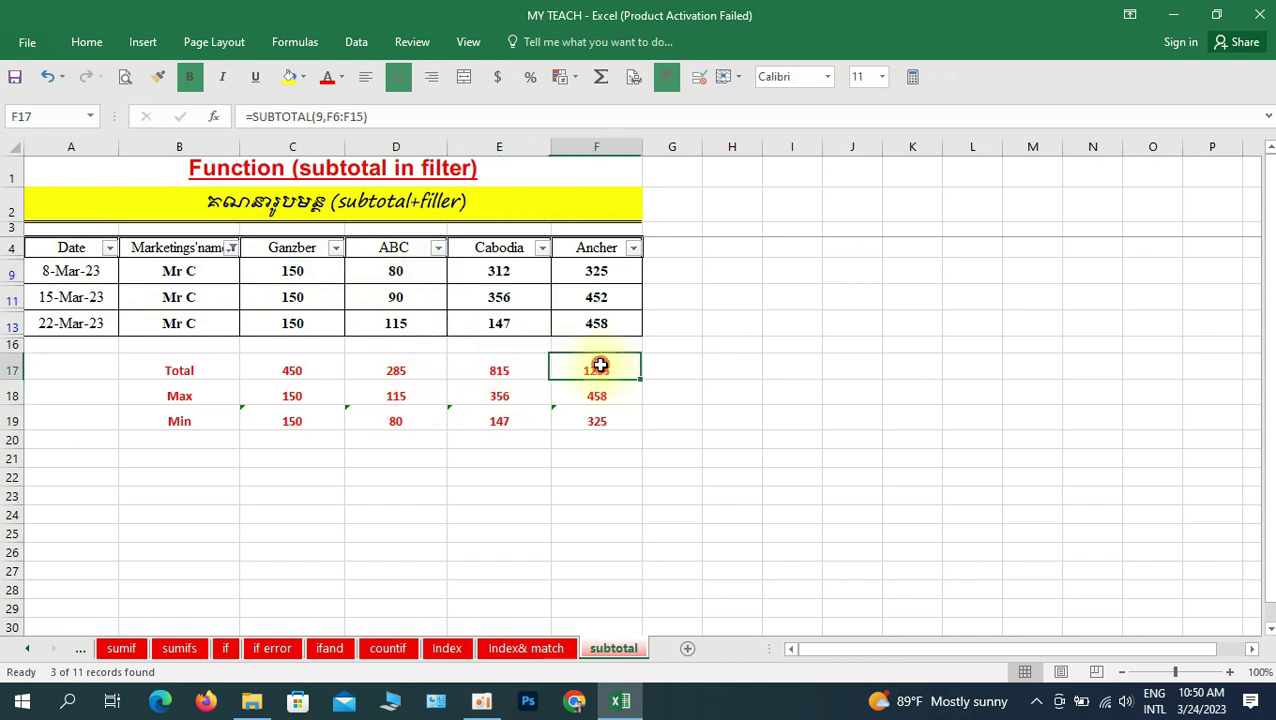
click(593, 395)
click(590, 418)
click(498, 418)
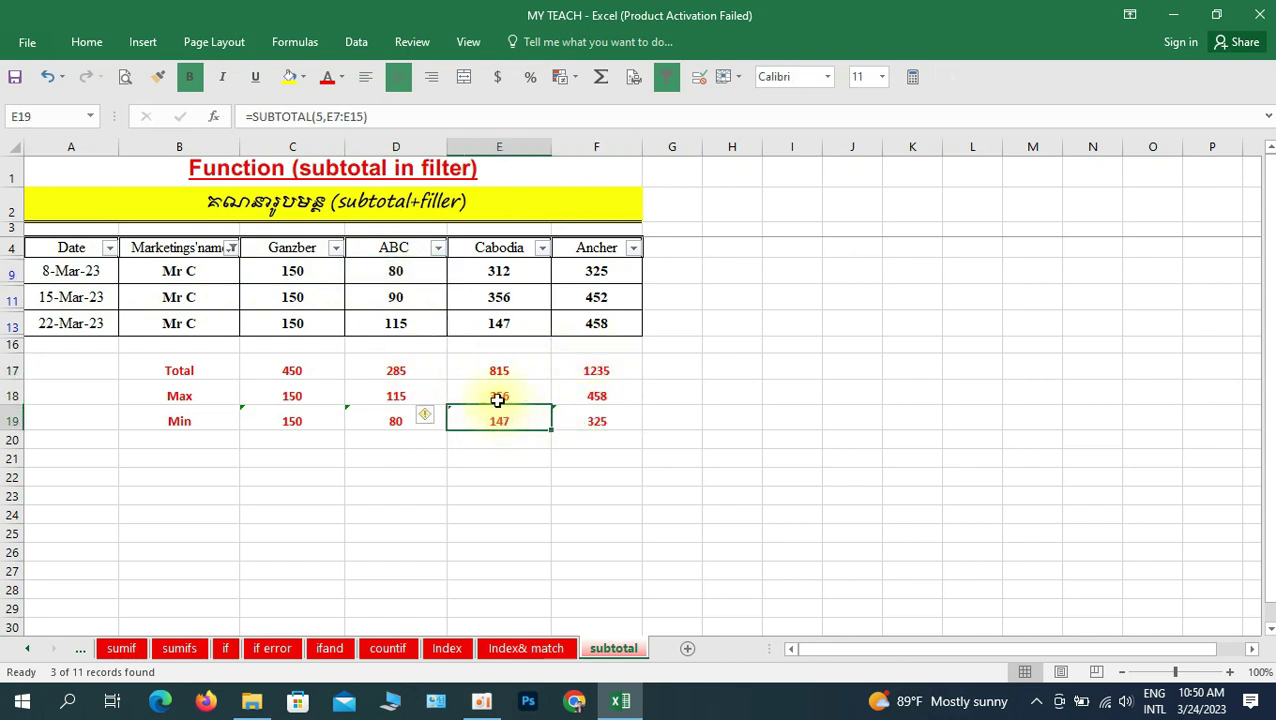
click(484, 392)
click(490, 369)
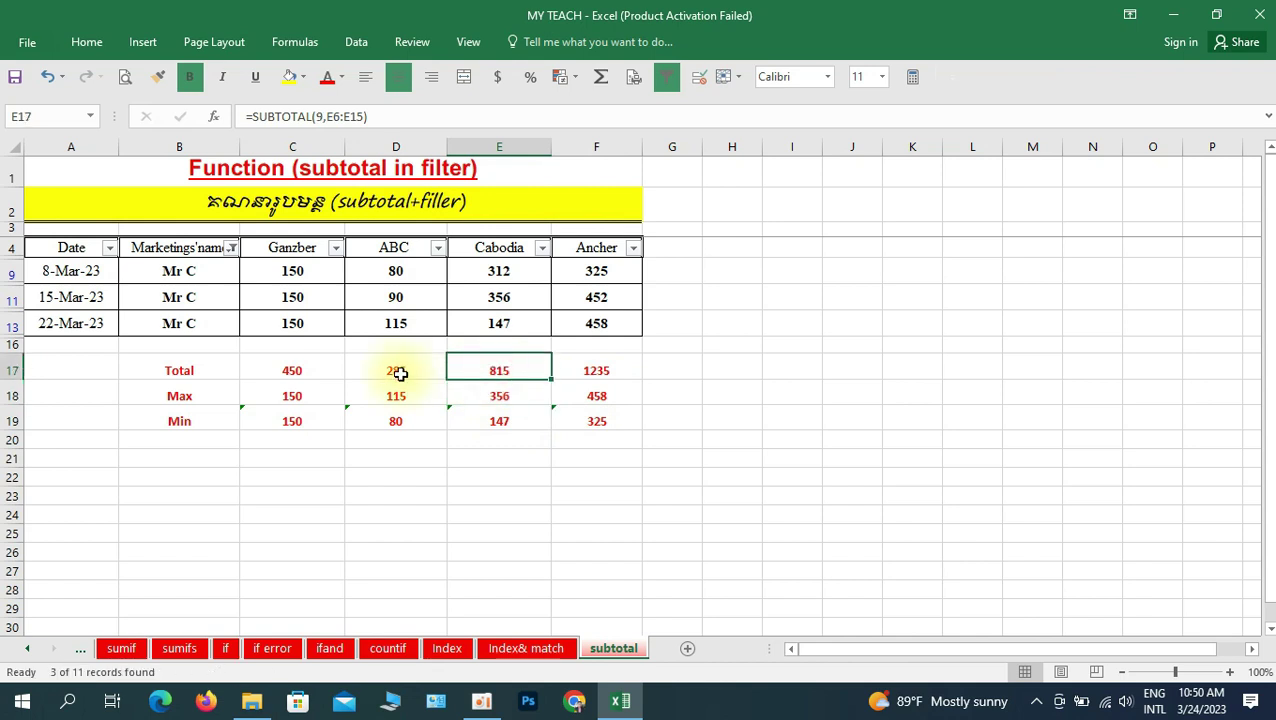
click(399, 373)
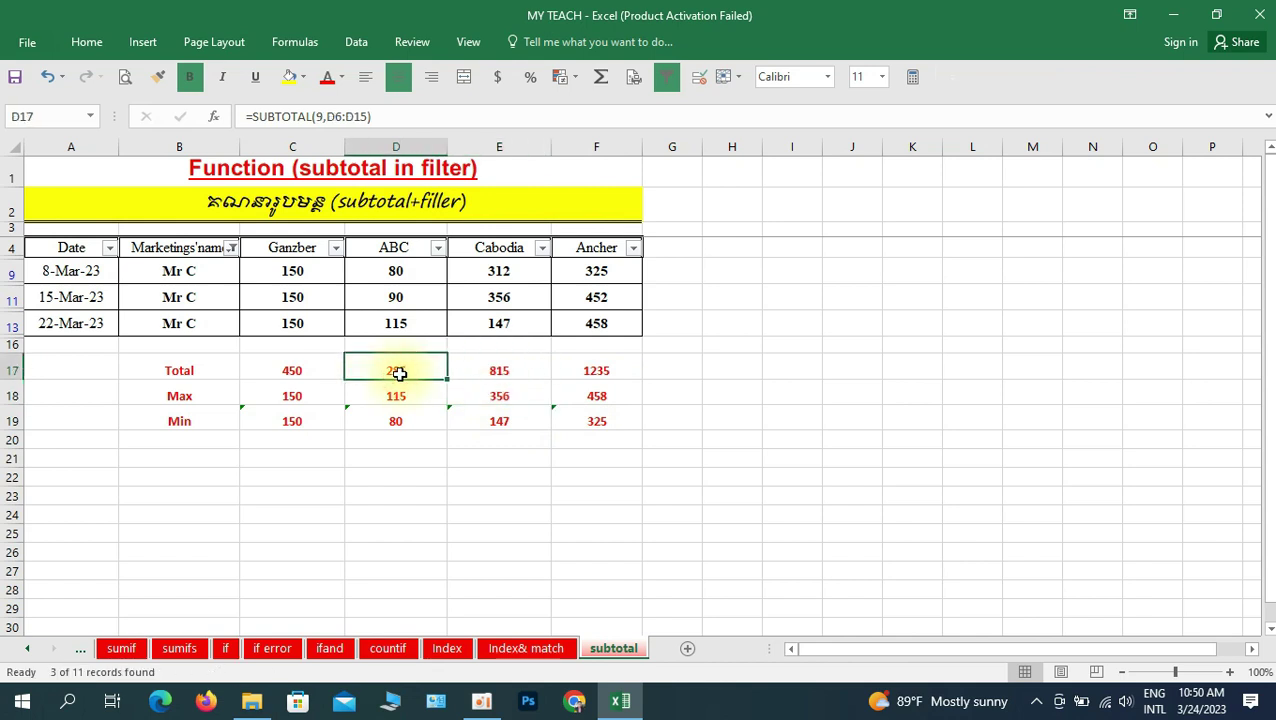